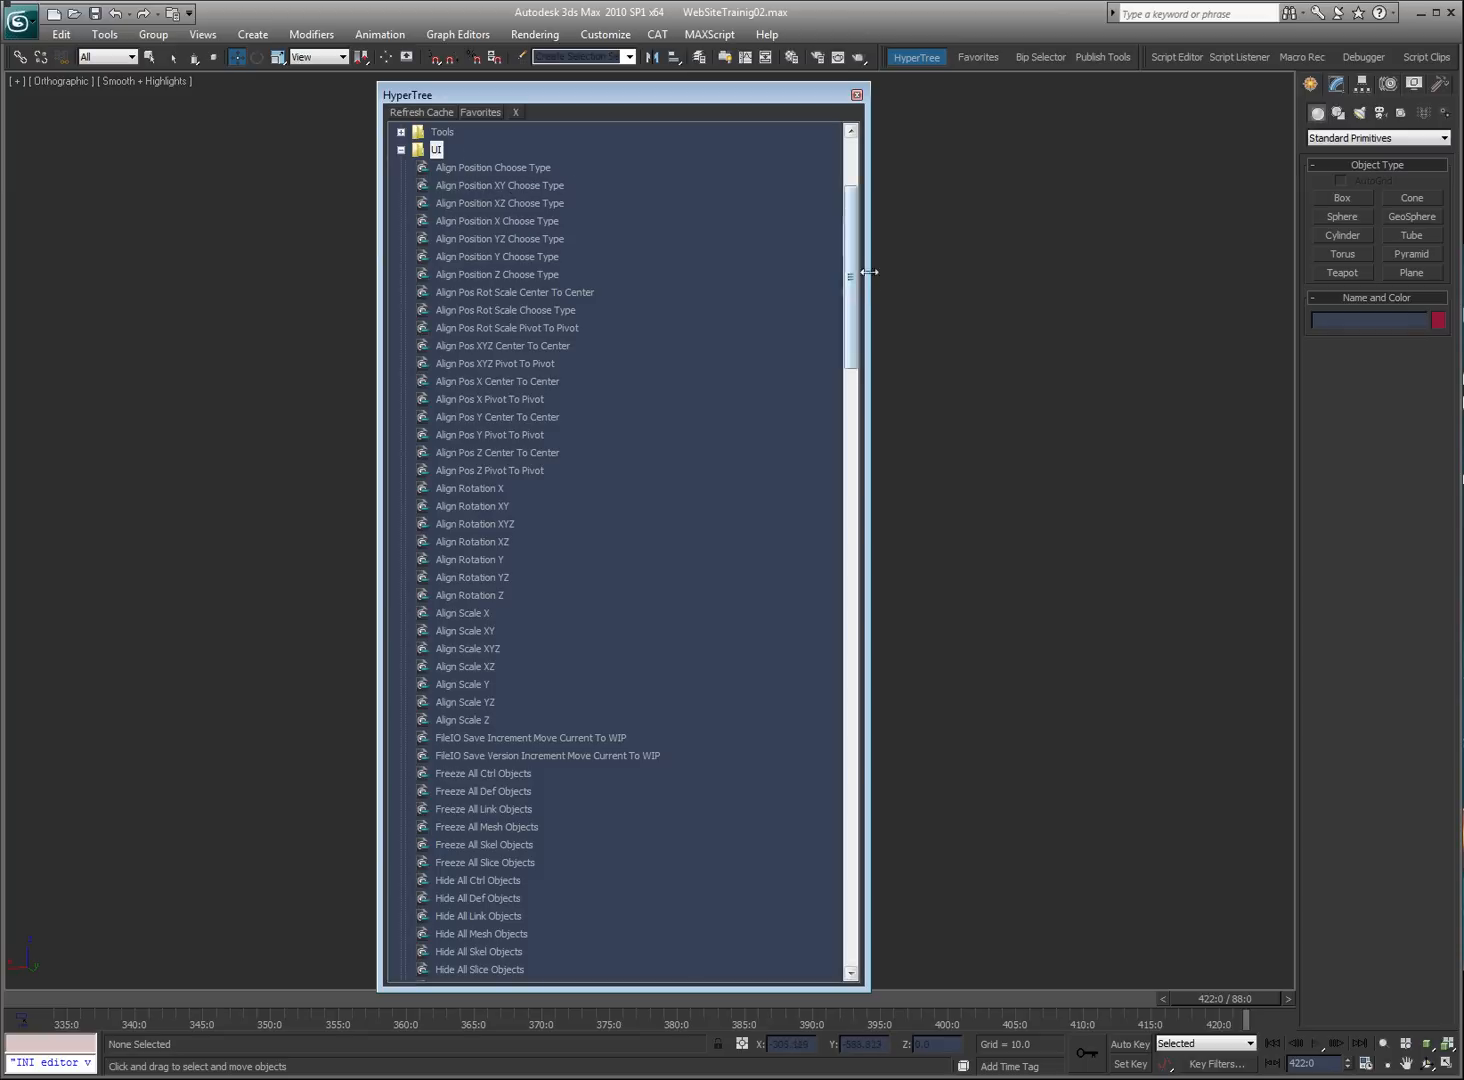
Step: Create two spheres next to each other in the empty area of the viewport beside the HyperTree window
mouse_move(848, 263)
left_mouse_down()
mouse_move(842, 662)
mouse_move(820, 877)
mouse_move(846, 790)
mouse_move(874, 178)
mouse_move(865, 262)
mouse_move(864, 247)
left_mouse_up()
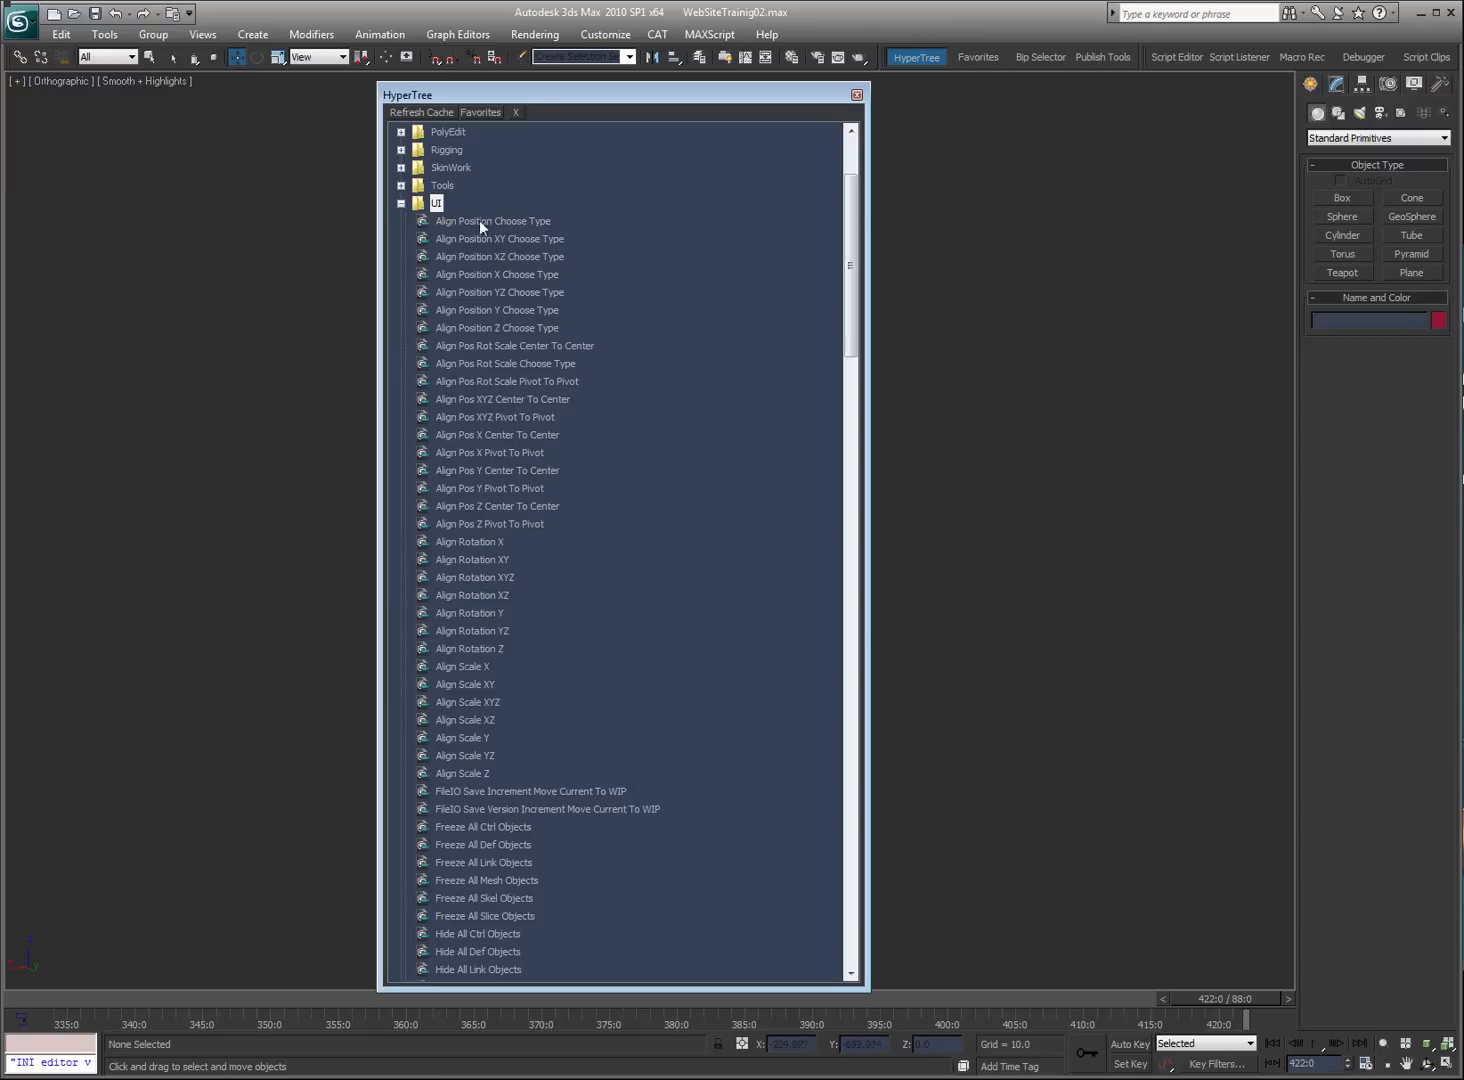
left_click_drag(532, 97, 412, 85)
left_click(1342, 216)
left_click_drag(955, 463, 1031, 503)
key("ctrl+z")
left_click_drag(1173, 569, 1232, 570)
right_click(1136, 396)
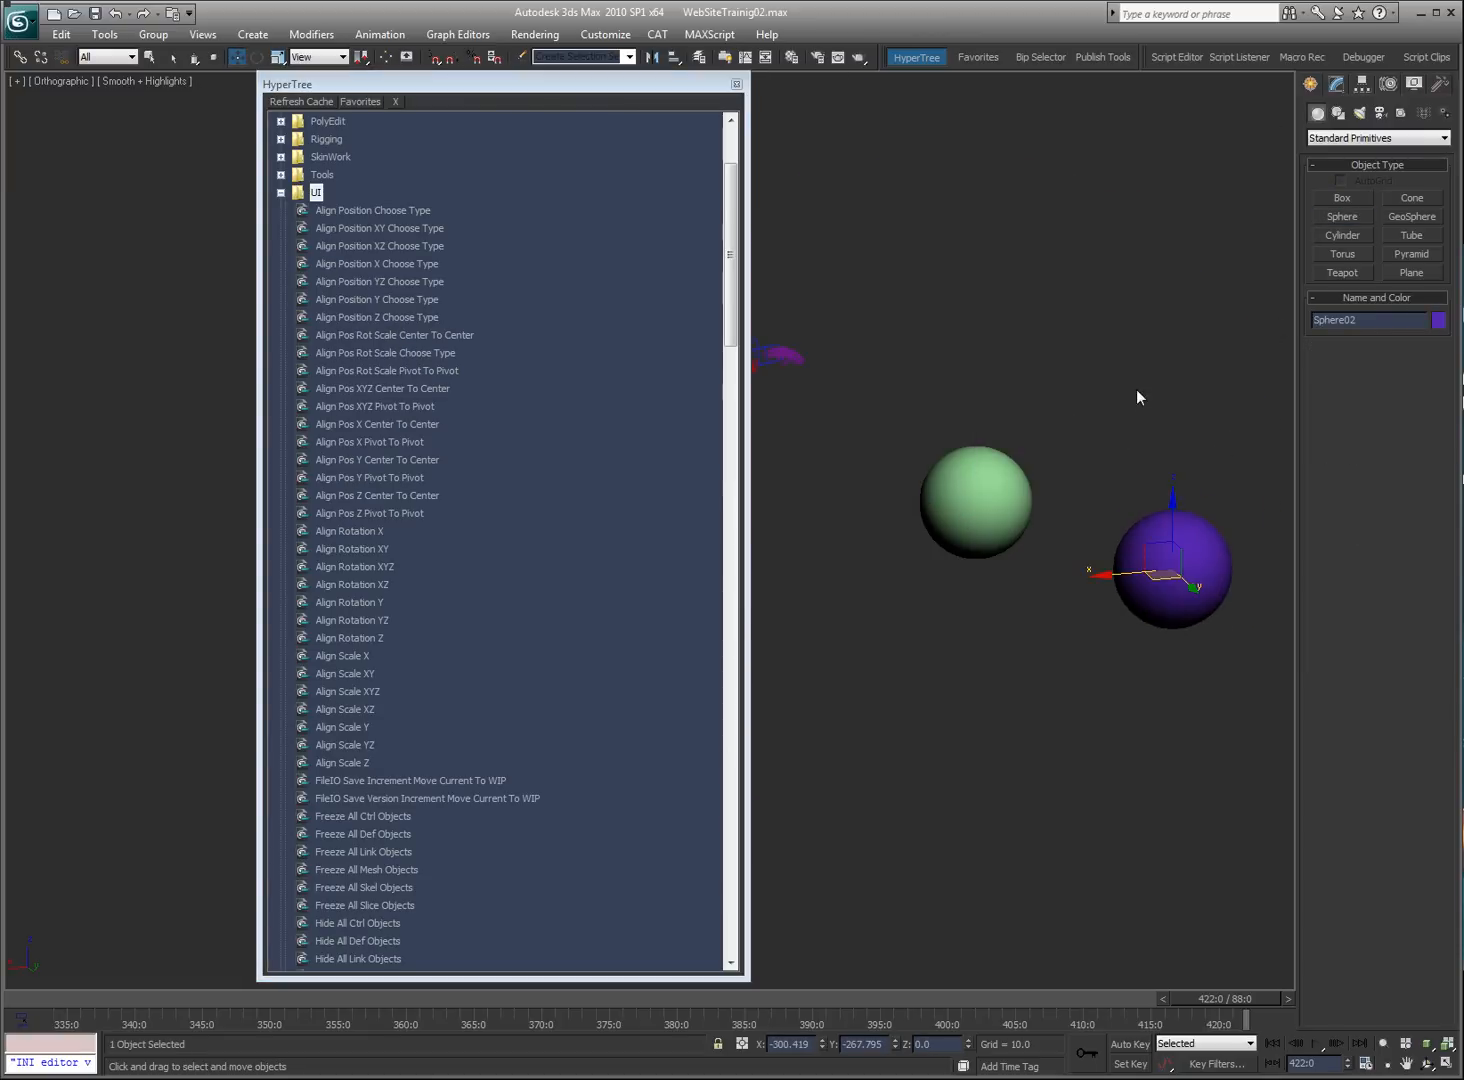
Step: Align the purple sphere's position to the green sphere with Align Position Choose Type, using source Min and target Pivot
double_click(375, 208)
left_click(1013, 507)
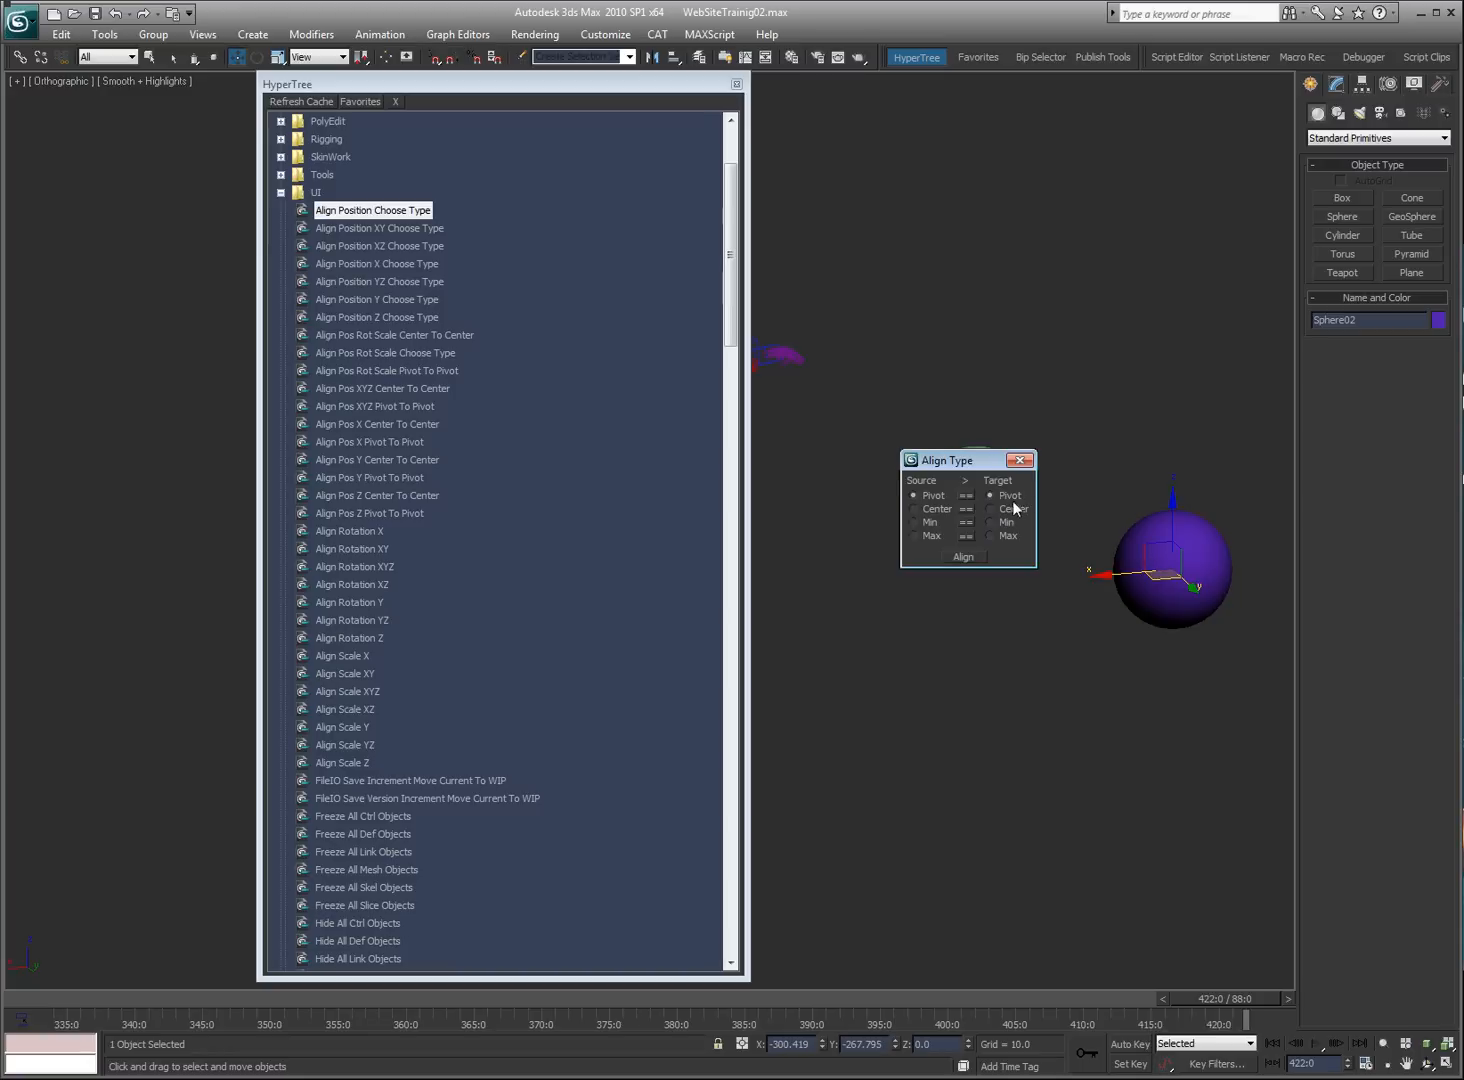
left_click(914, 523)
left_click(964, 558)
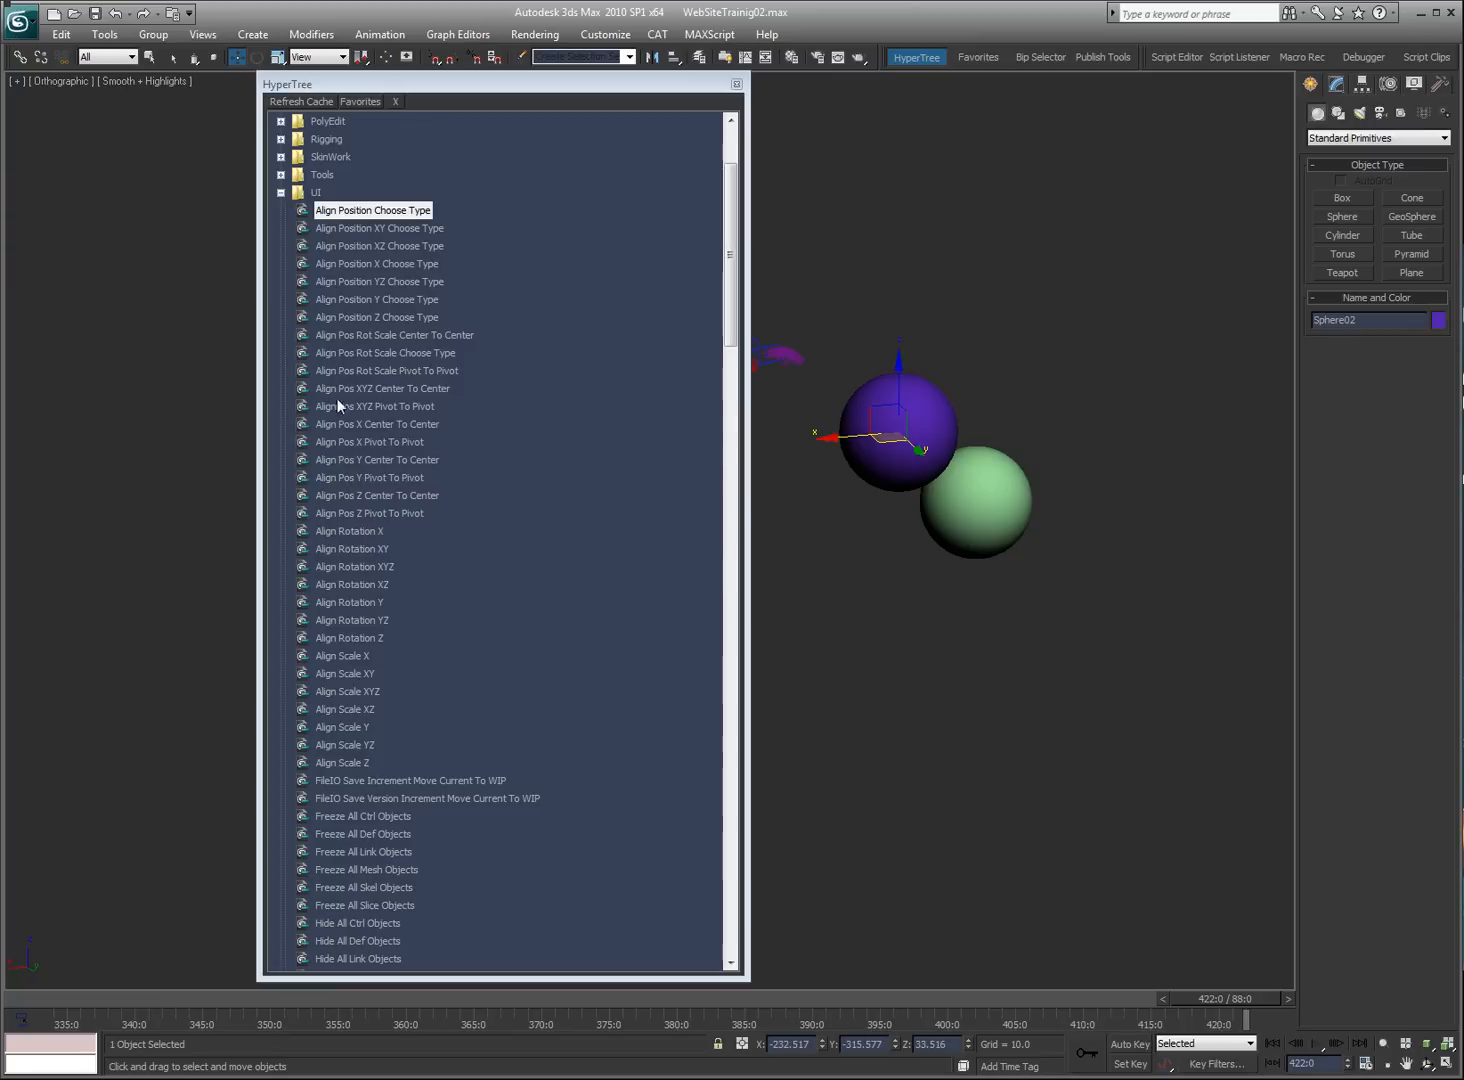
Step: Align the purple sphere to the green sphere with Align Pos XYZ Pivot To Pivot, and clear the selection
double_click(387, 406)
left_click(999, 443)
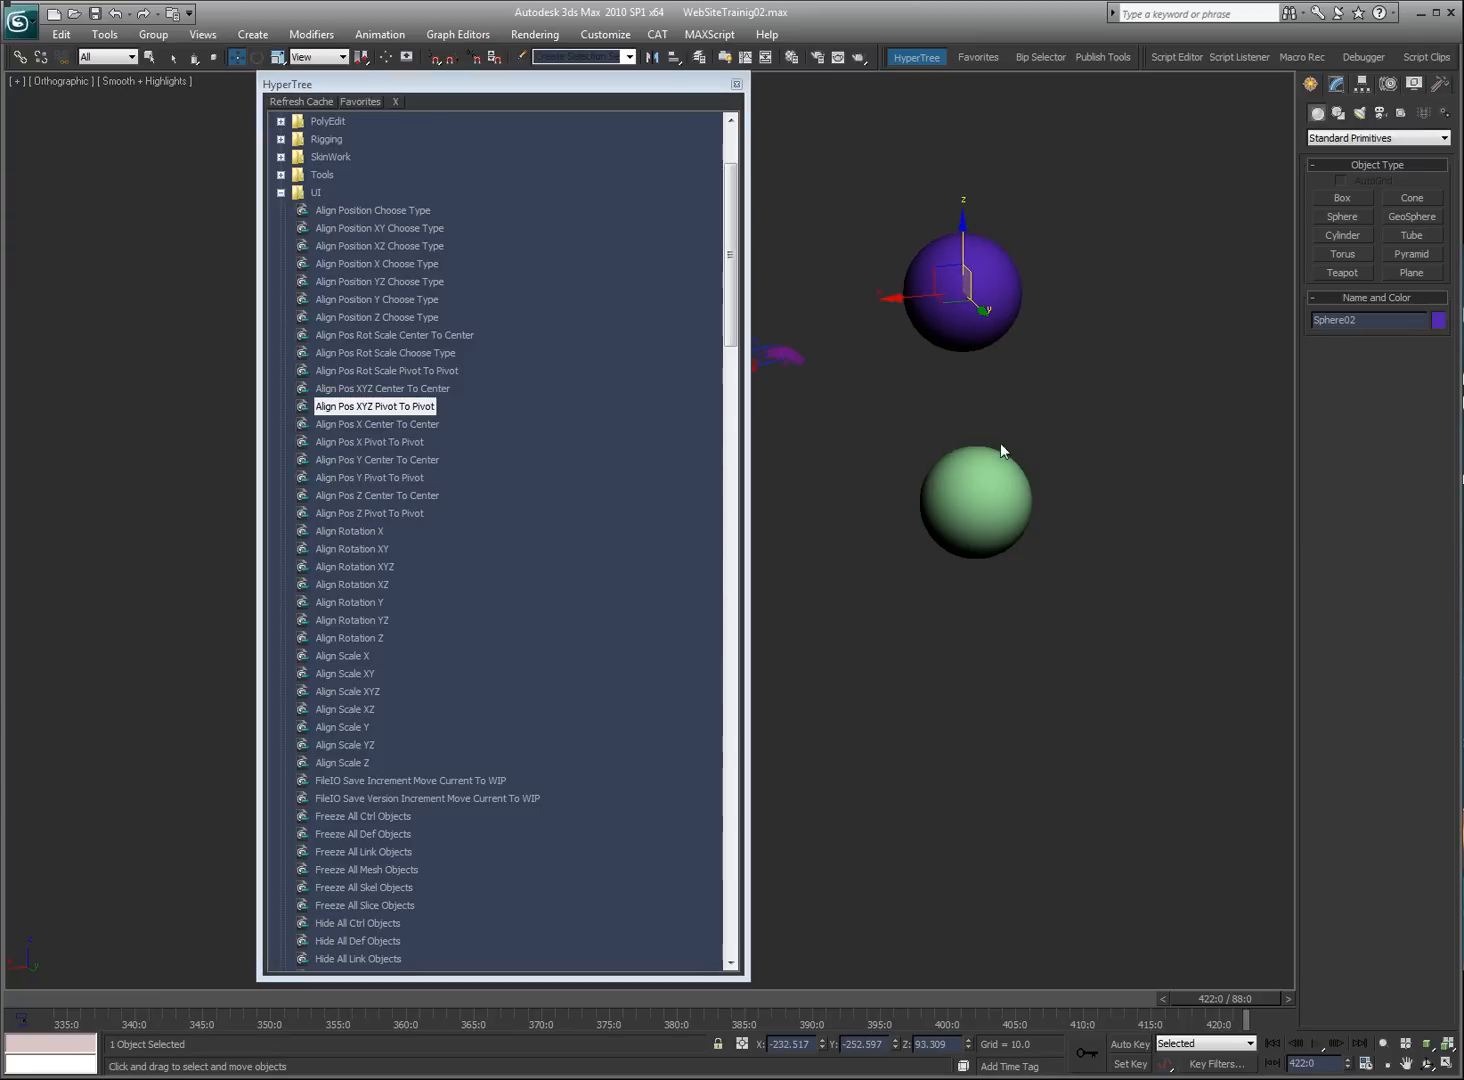
double_click(374, 406)
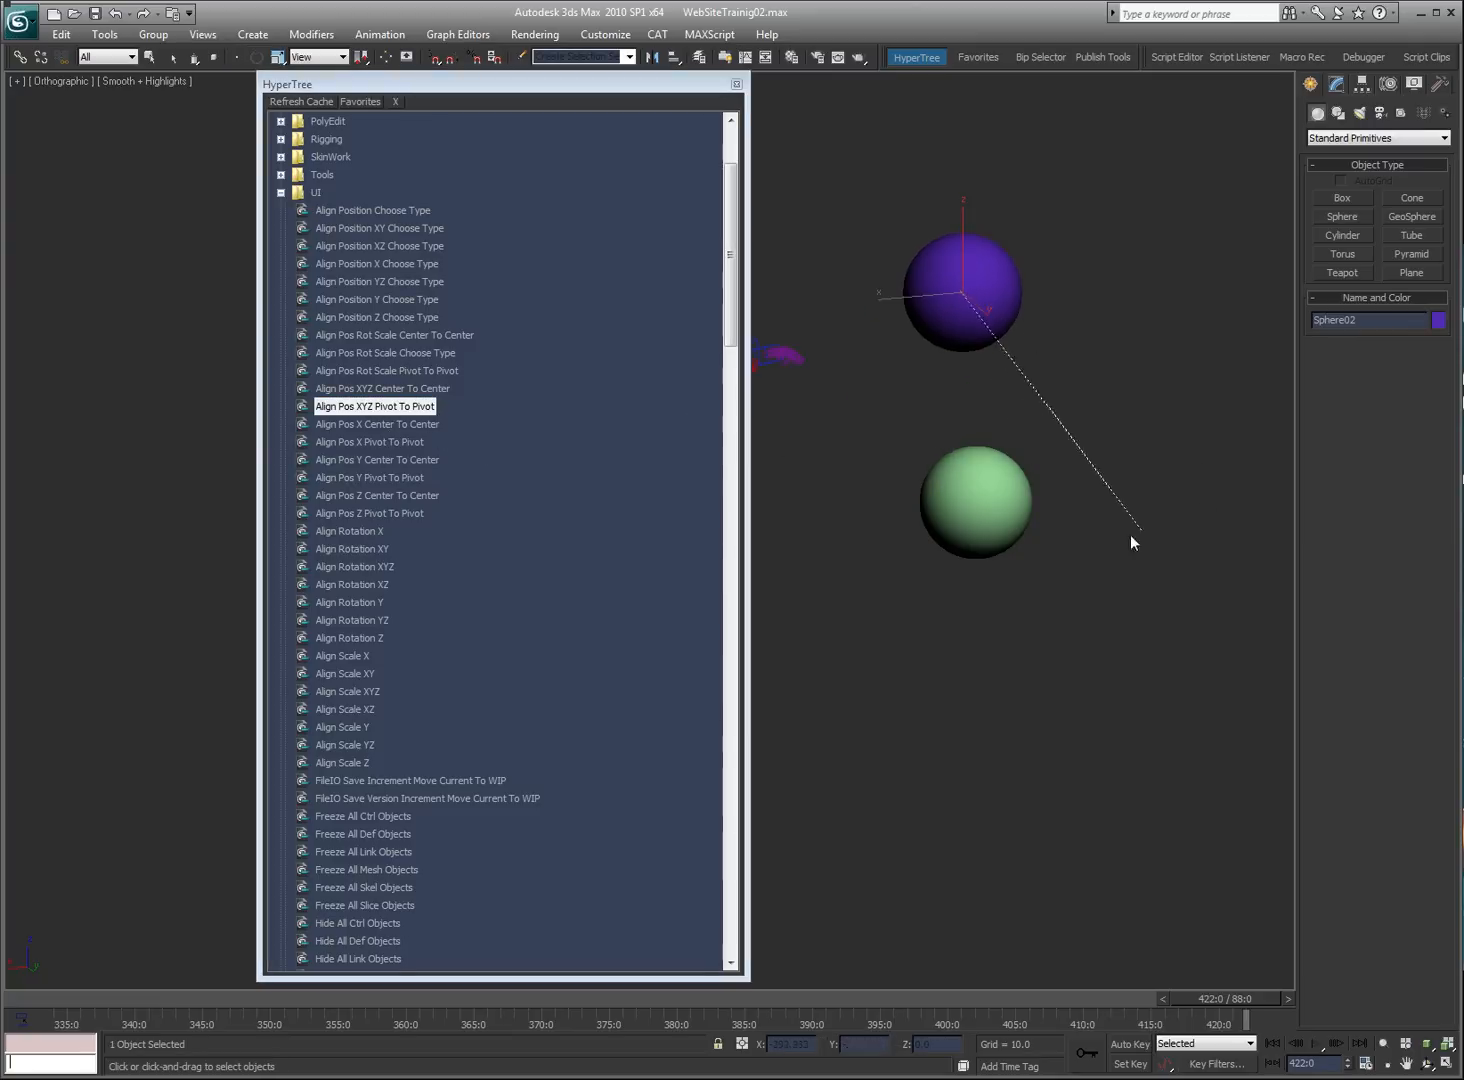
left_click(979, 505)
left_click(1142, 433)
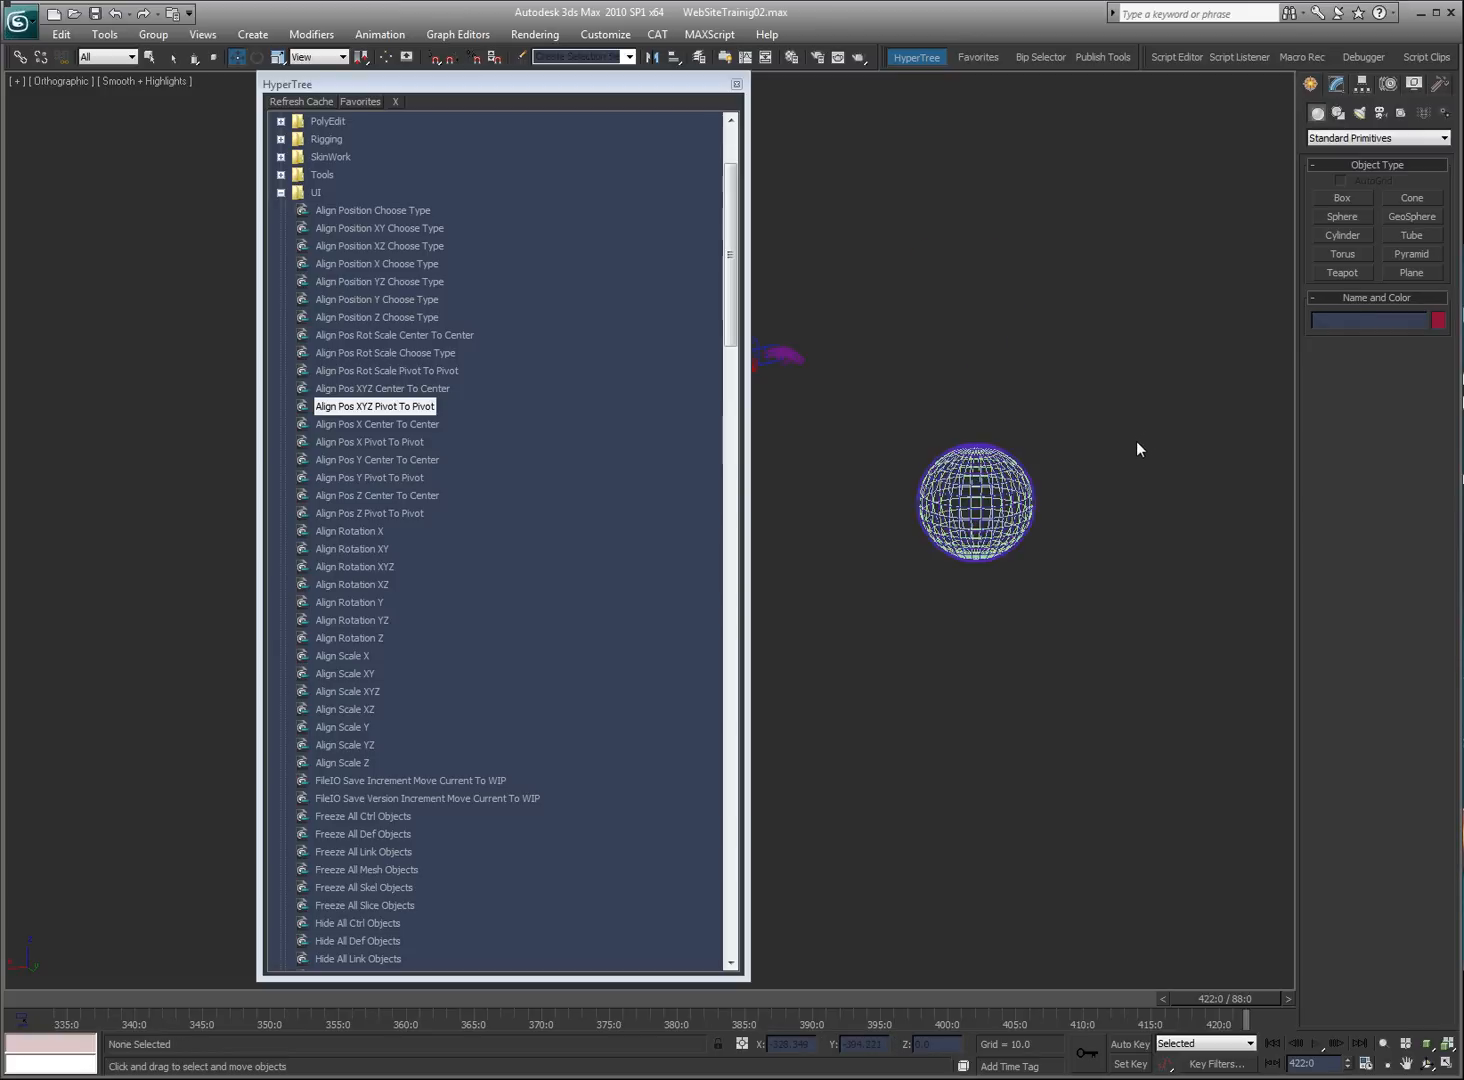
Step: Display the viewport in wireframe and move the purple sphere up and away from the green one
key("F3")
left_click_drag(988, 442, 1078, 281)
left_click(921, 295)
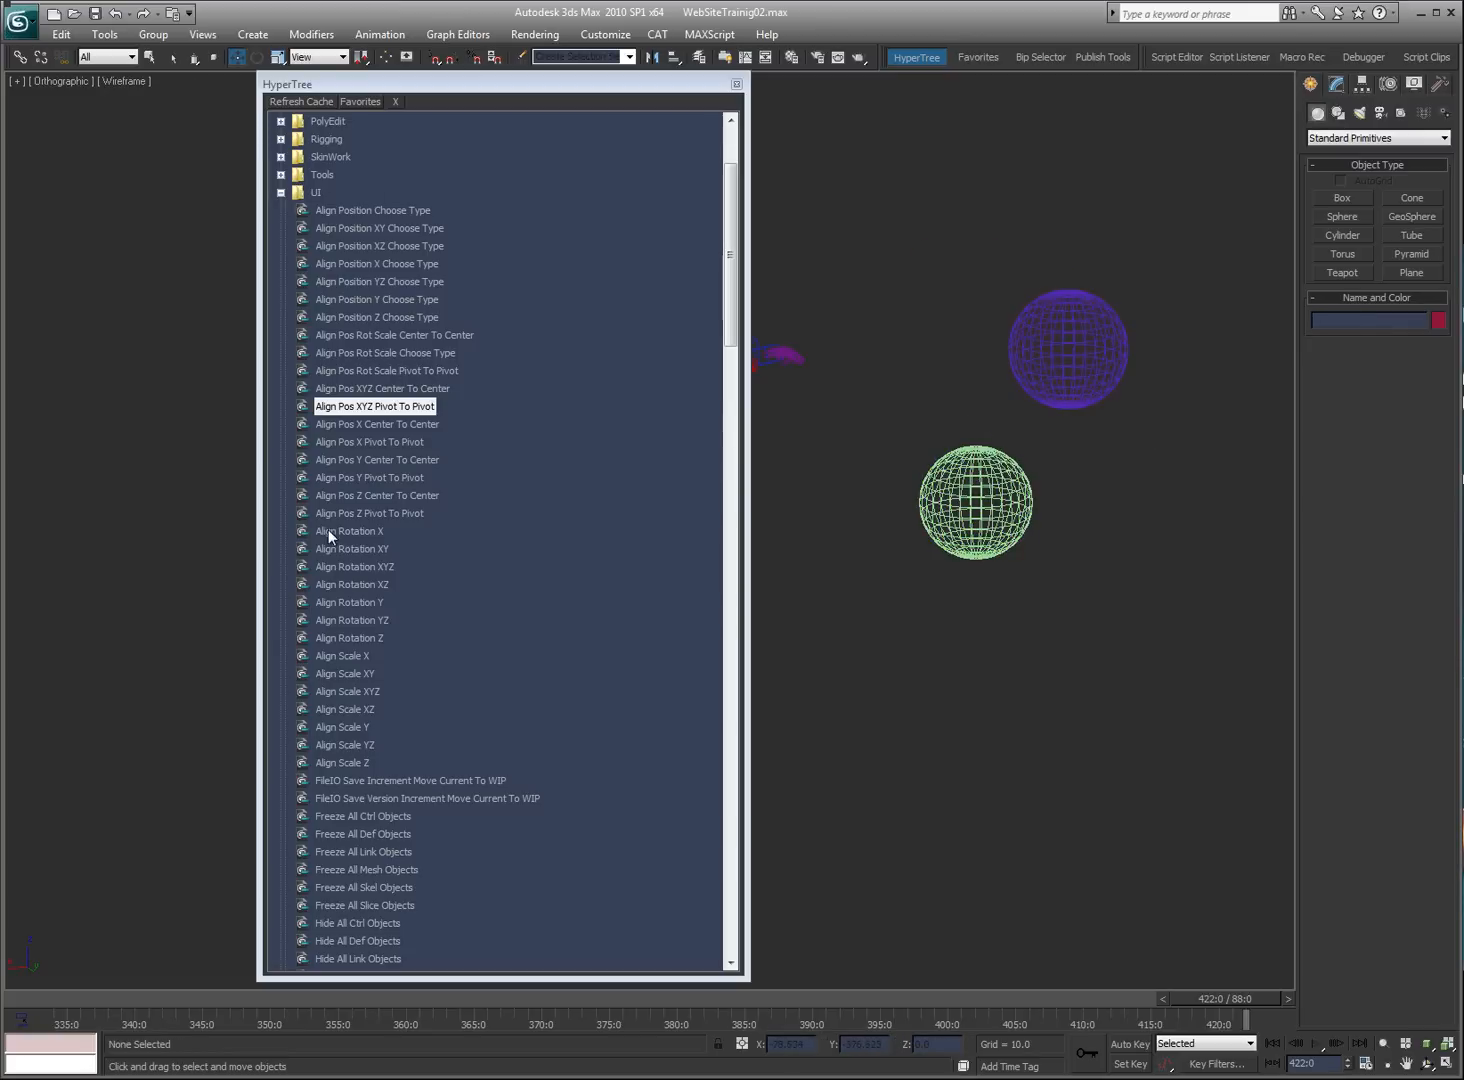
Step: Switch to a blank Notepad document and write the sample file name Name_v01_00.max beside the FileIO Save commands
left_click_drag(726, 319, 732, 450)
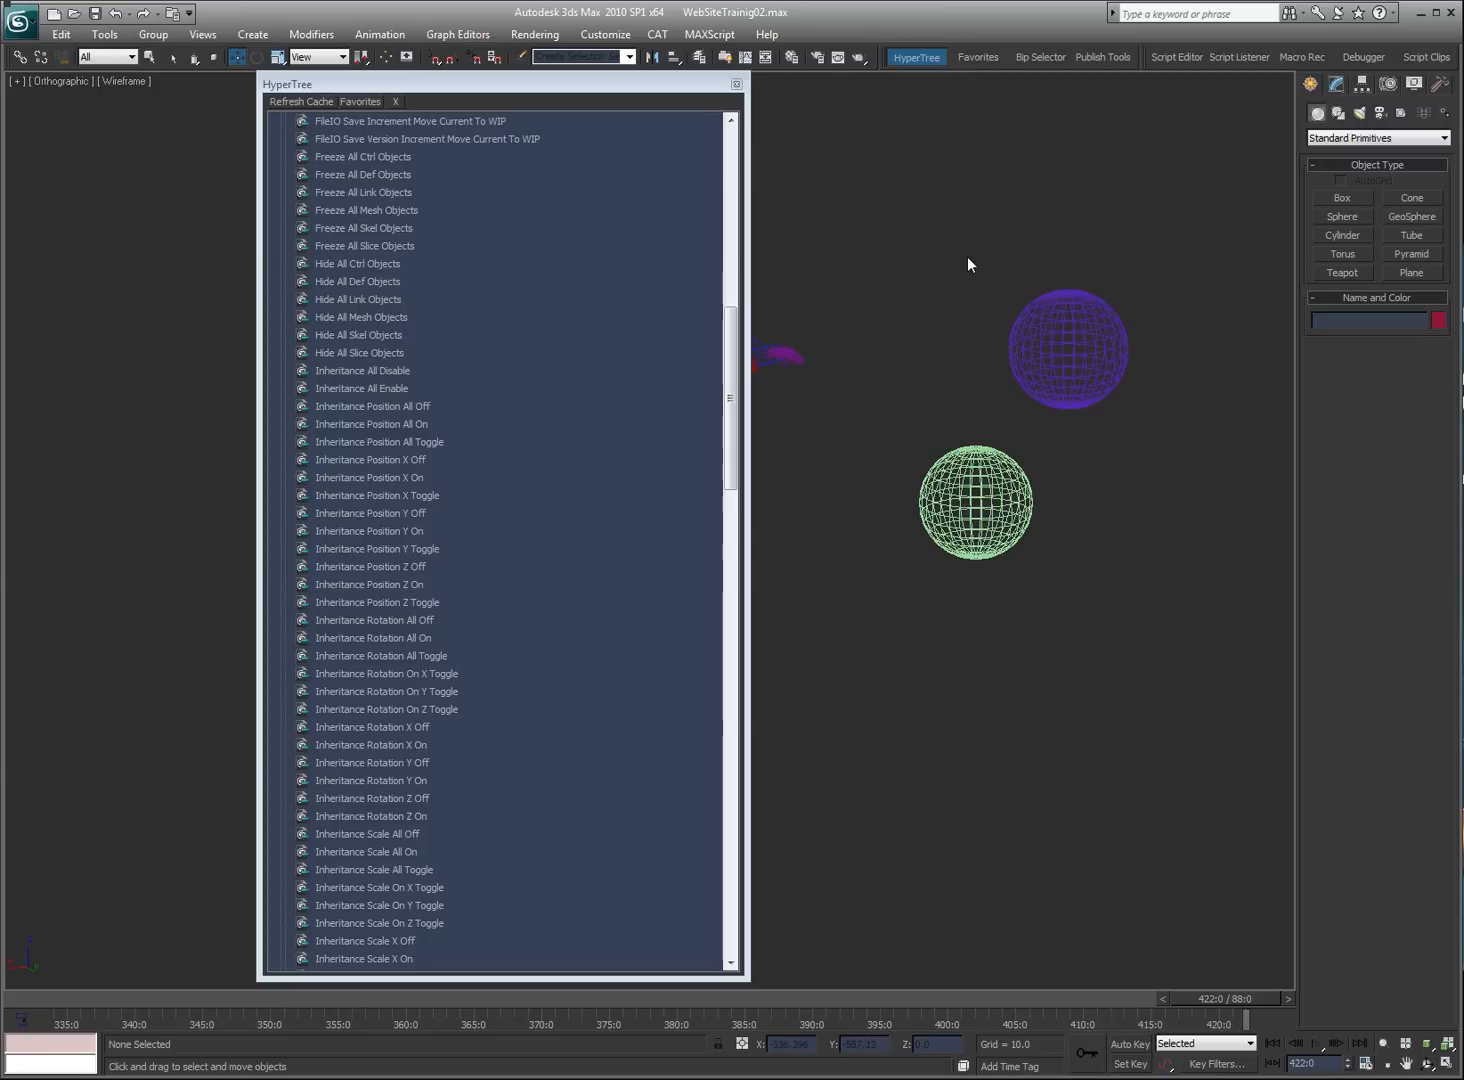
left_click_drag(652, 86, 479, 92)
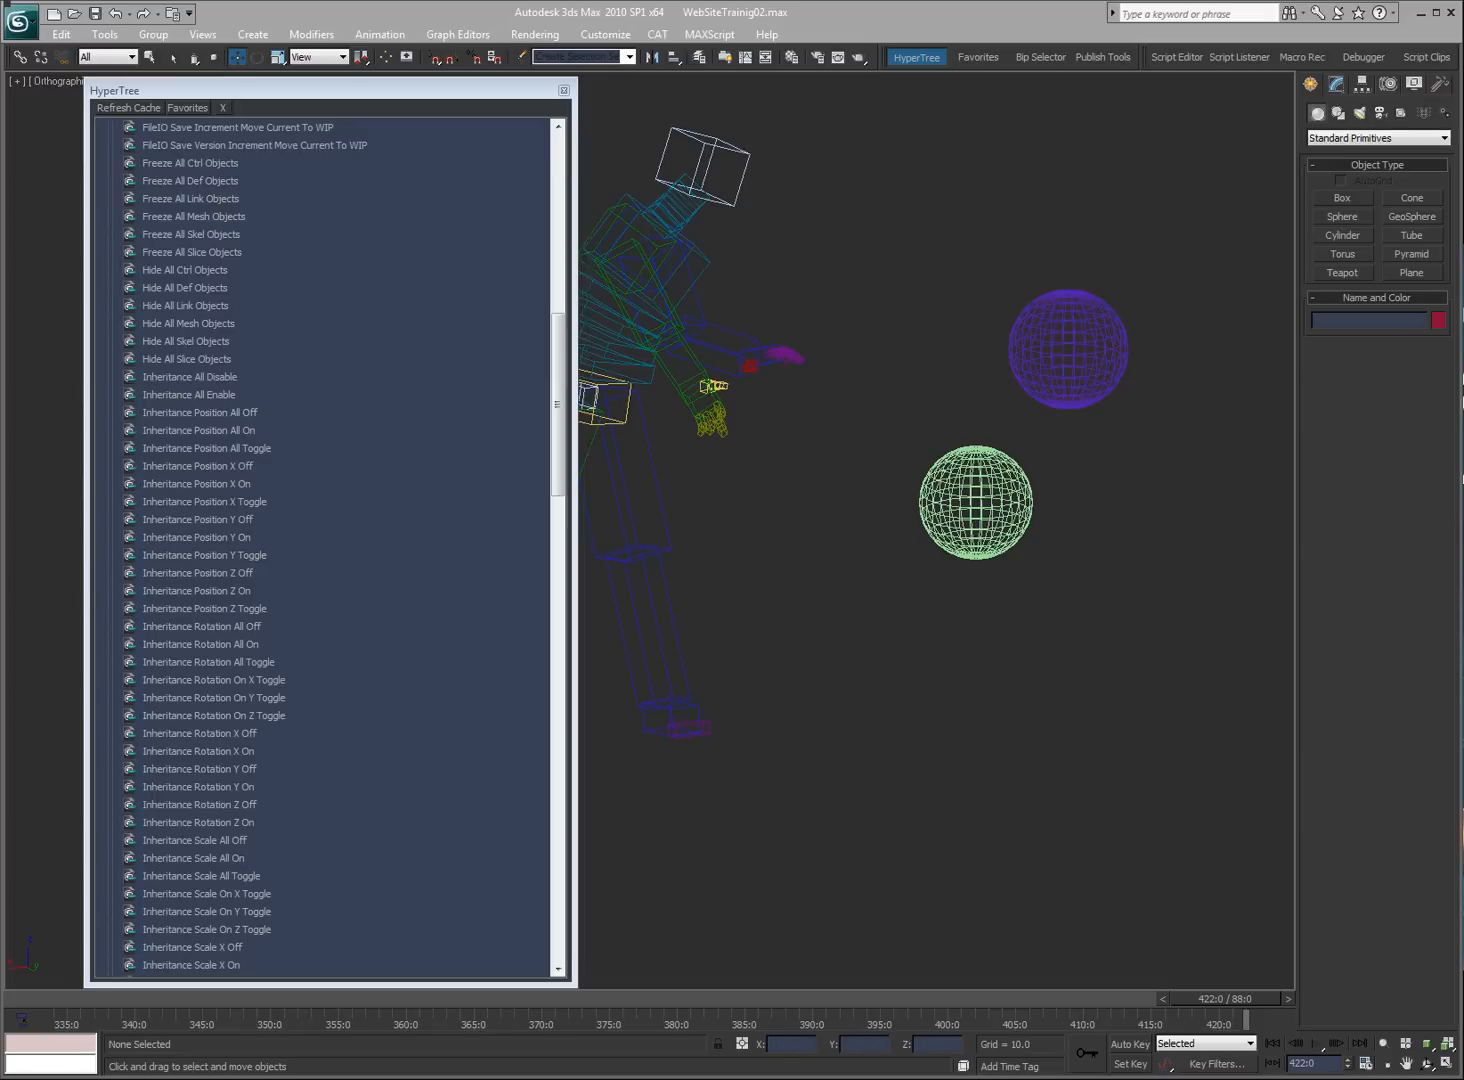
left_click_drag(1462, 431, 815, 235)
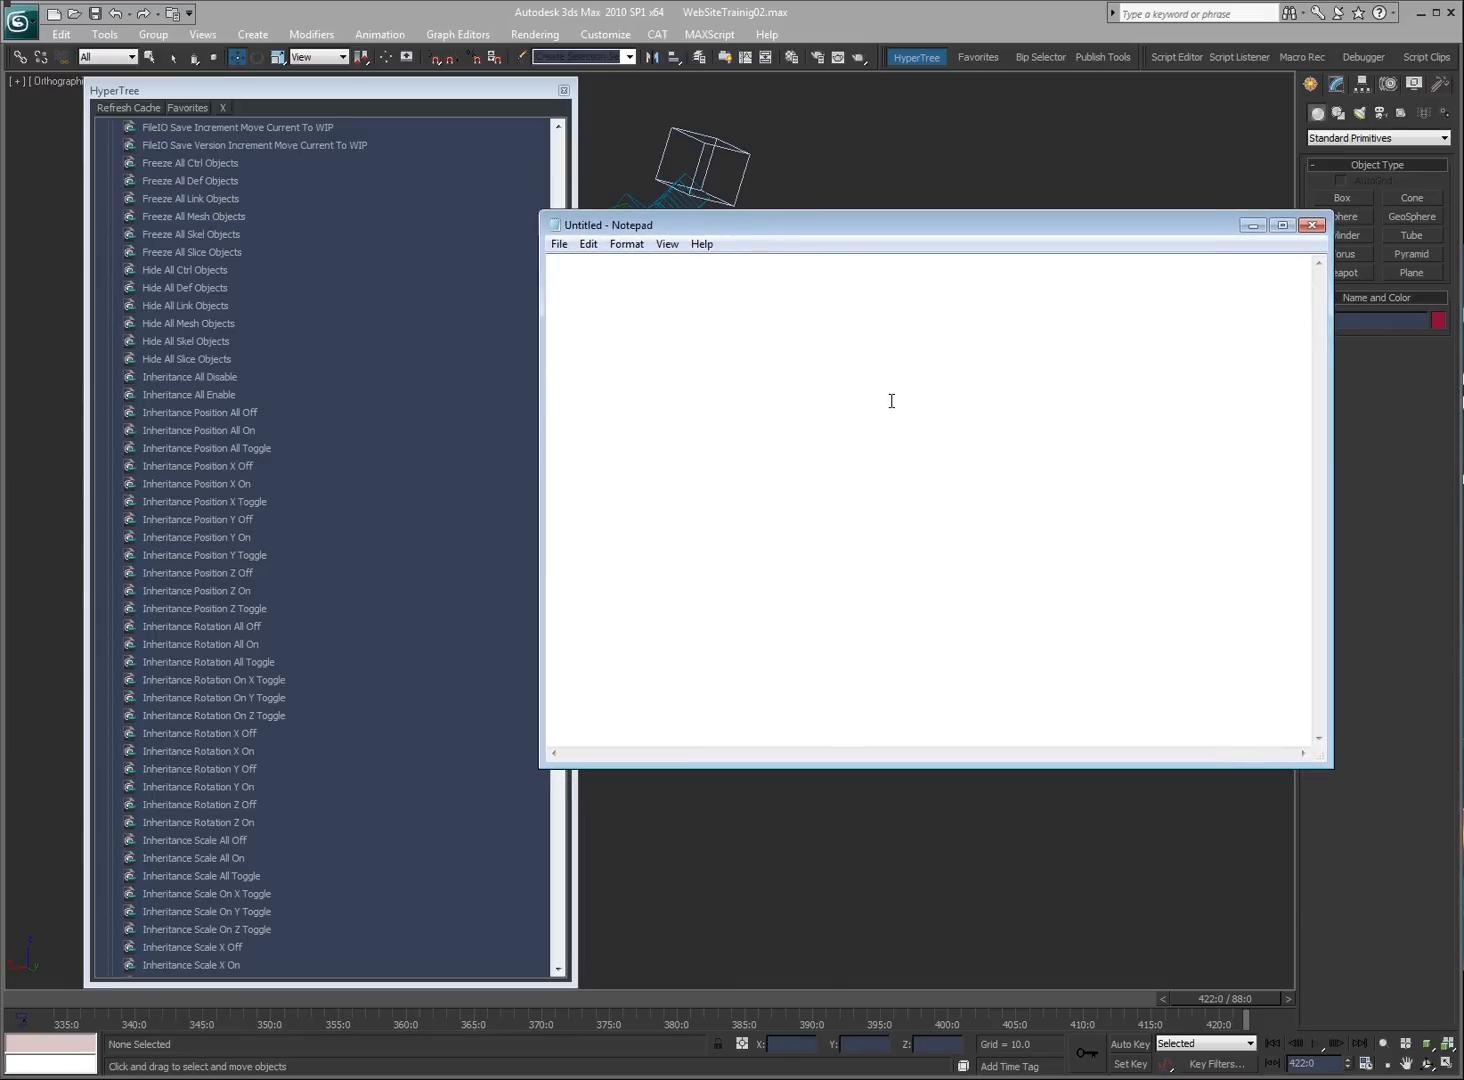
type("Name_v01_00.max")
left_click_drag(853, 228, 931, 205)
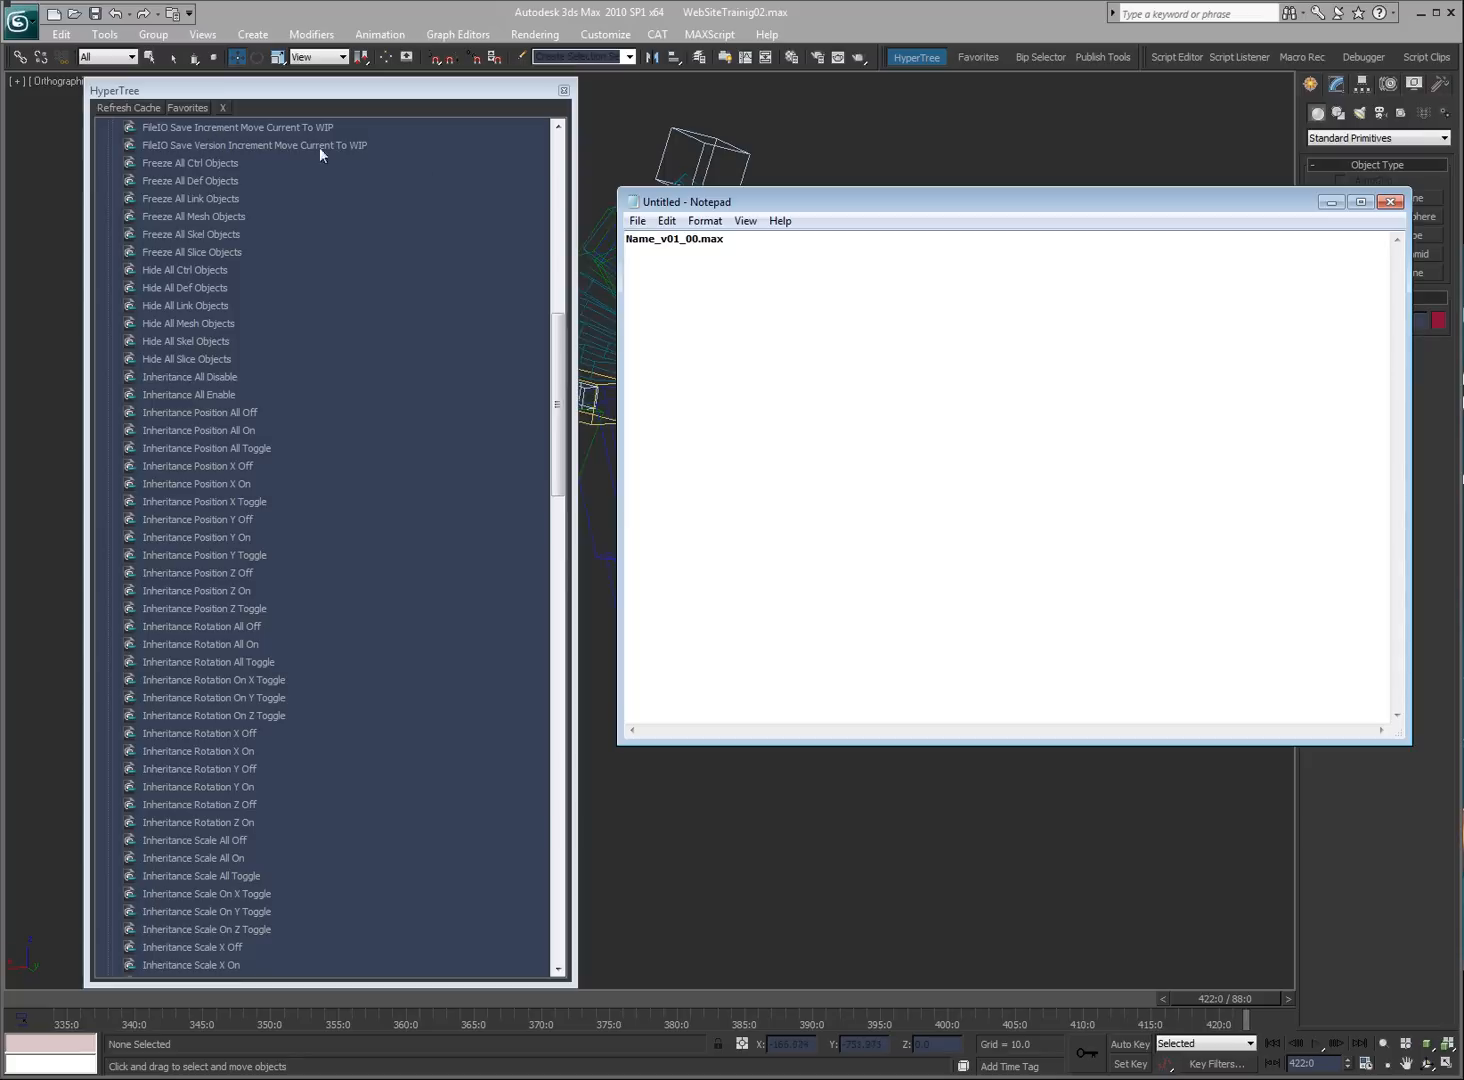
Step: Copy the file name two lines below and change the copy to Name_v02_01.max
key("ctrl+a")
key("ctrl+c")
left_click(785, 283)
key("Return")
key("Return")
key("ctrl+v")
key("shift+Left")
type("5")
key("shift+Left")
key("shift+Left")
type("10")
key("BackSpace")
type("2")
key("shift+Right")
key("shift+Right")
type("01")
Step: Highlight the version and increment part _v02_01 in the second file name
key("shift+Right")
key("shift+Right")
key("shift+Right")
key("shift+Right")
key("shift+Right")
key("shift+Right")
key("Right")
key("shift+Home")
key("shift+Right")
key("shift+Right")
key("shift+Right")
key("shift+Right")
Step: Narrow the Notepad window and close it without saving the text
left_click_drag(1410, 405, 997, 405)
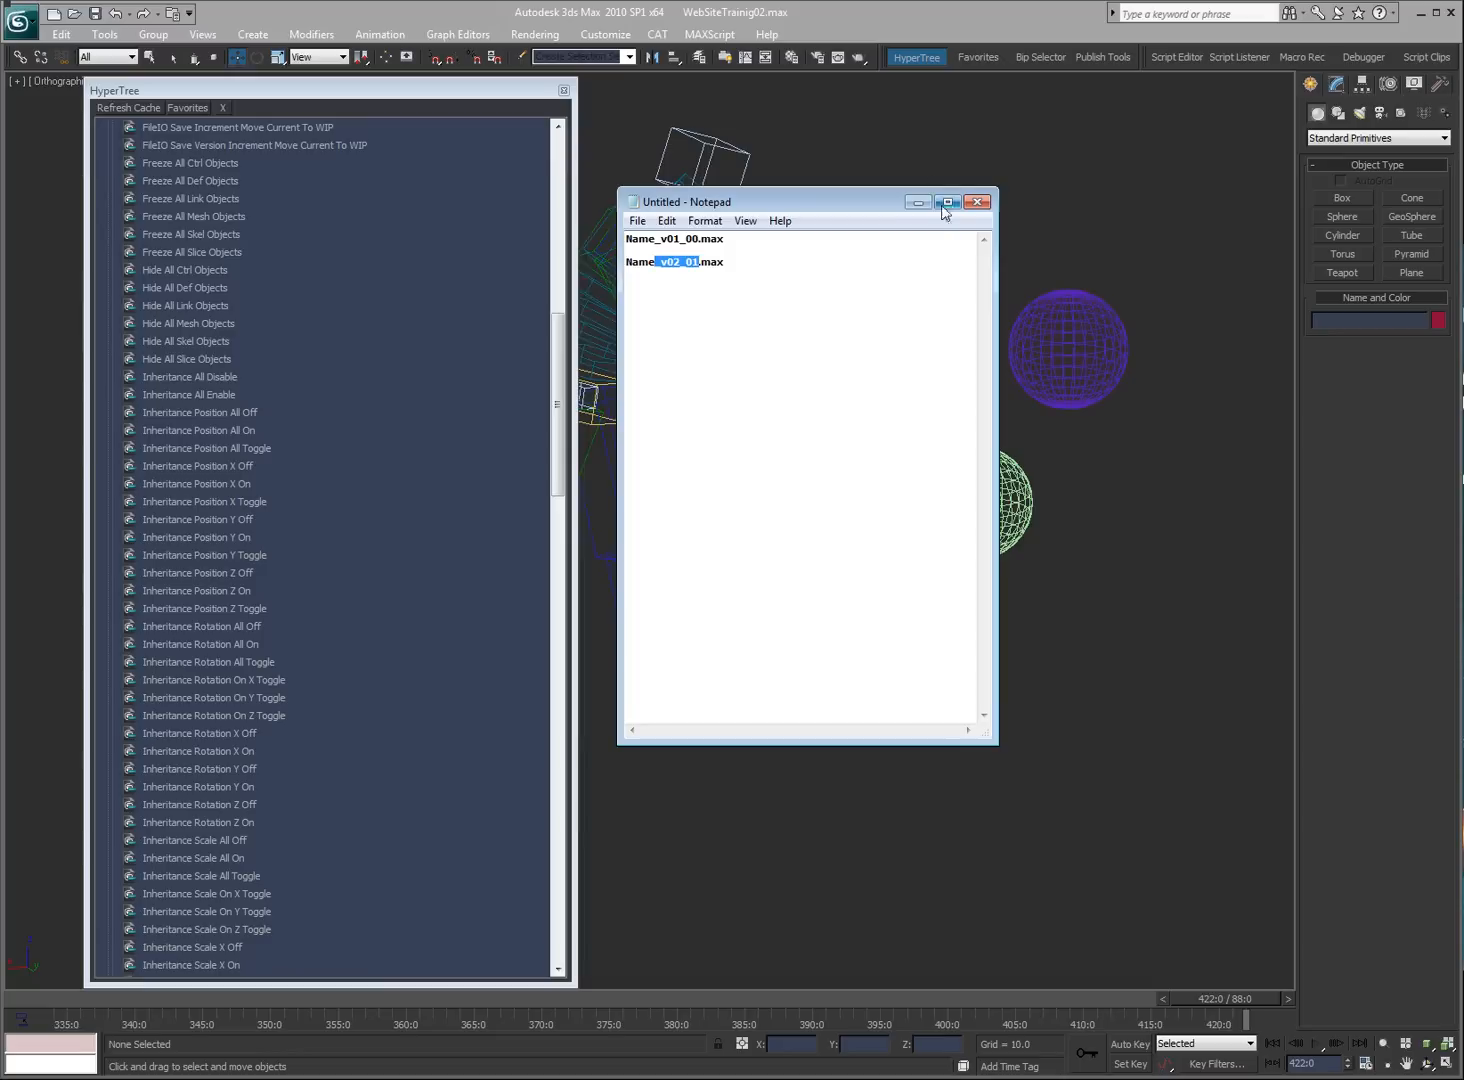
left_click(977, 202)
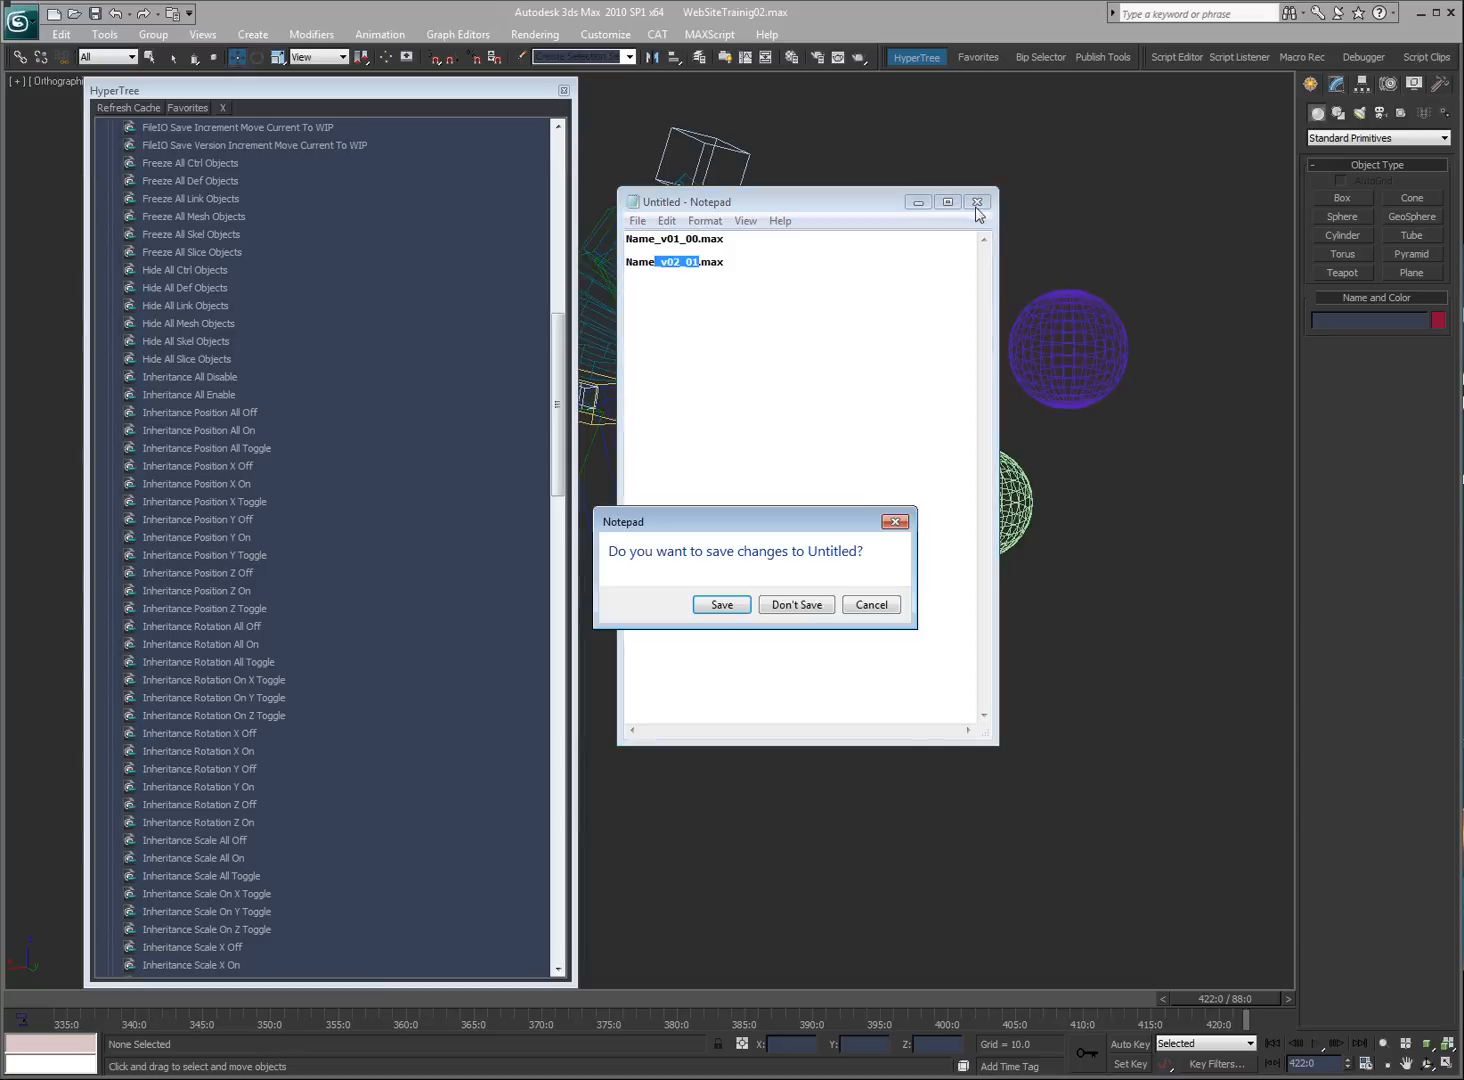
left_click(798, 604)
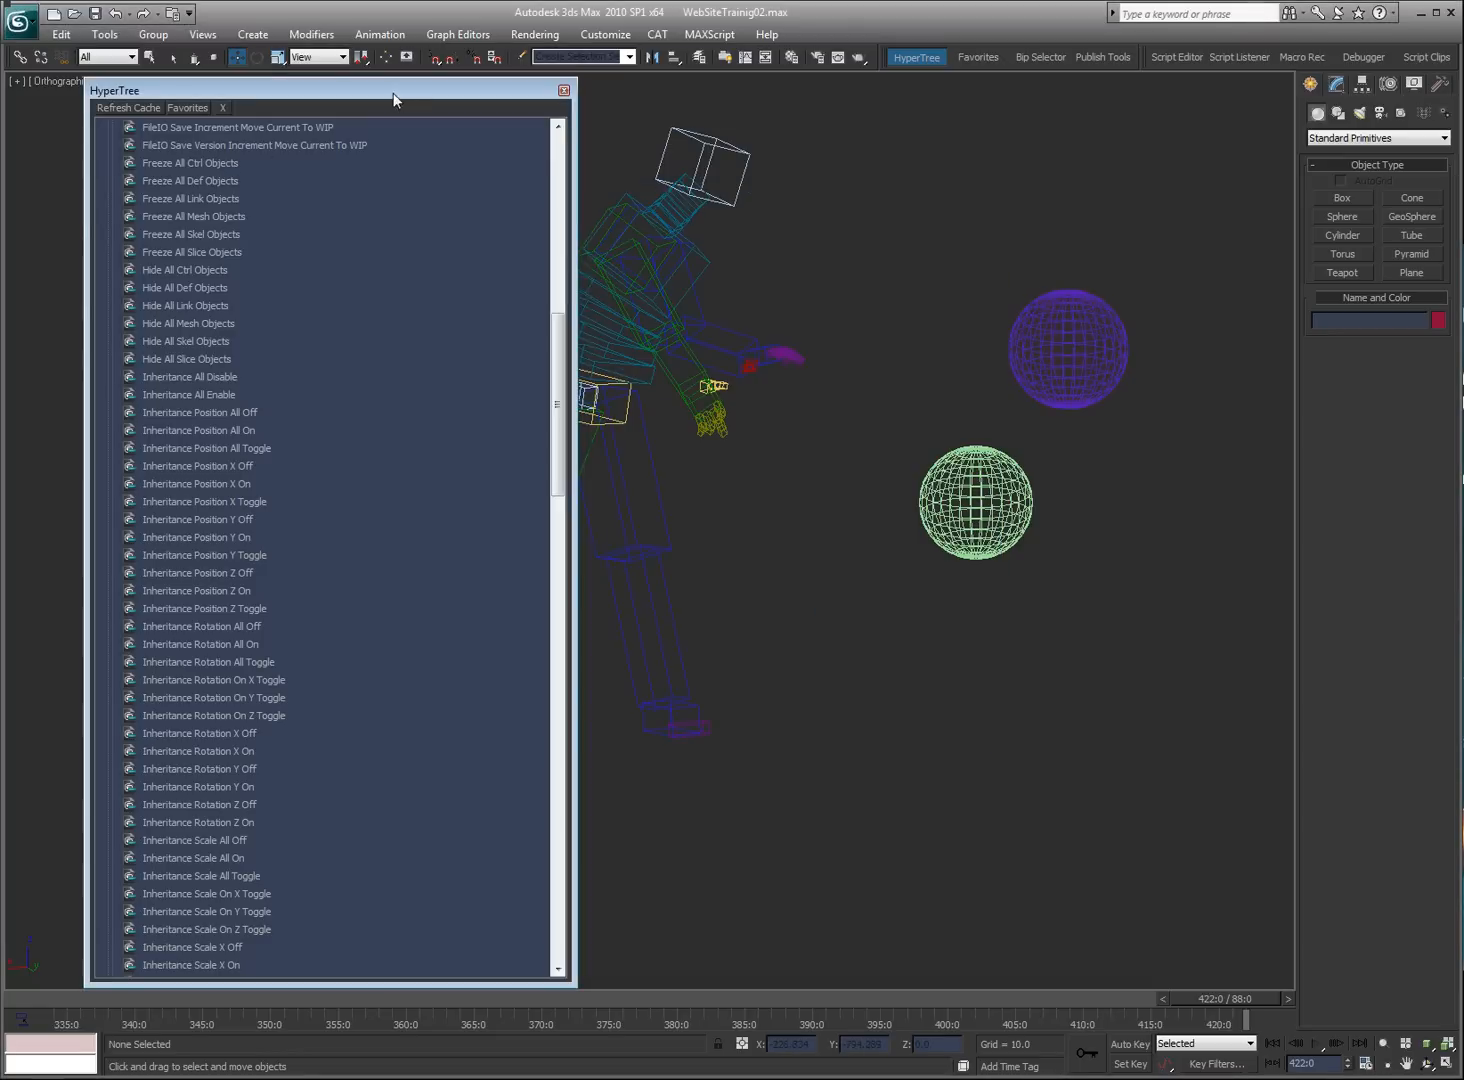
Step: Review the Freeze All object commands and the Inheritance commands in the HyperTree list
left_click_drag(393, 96, 688, 99)
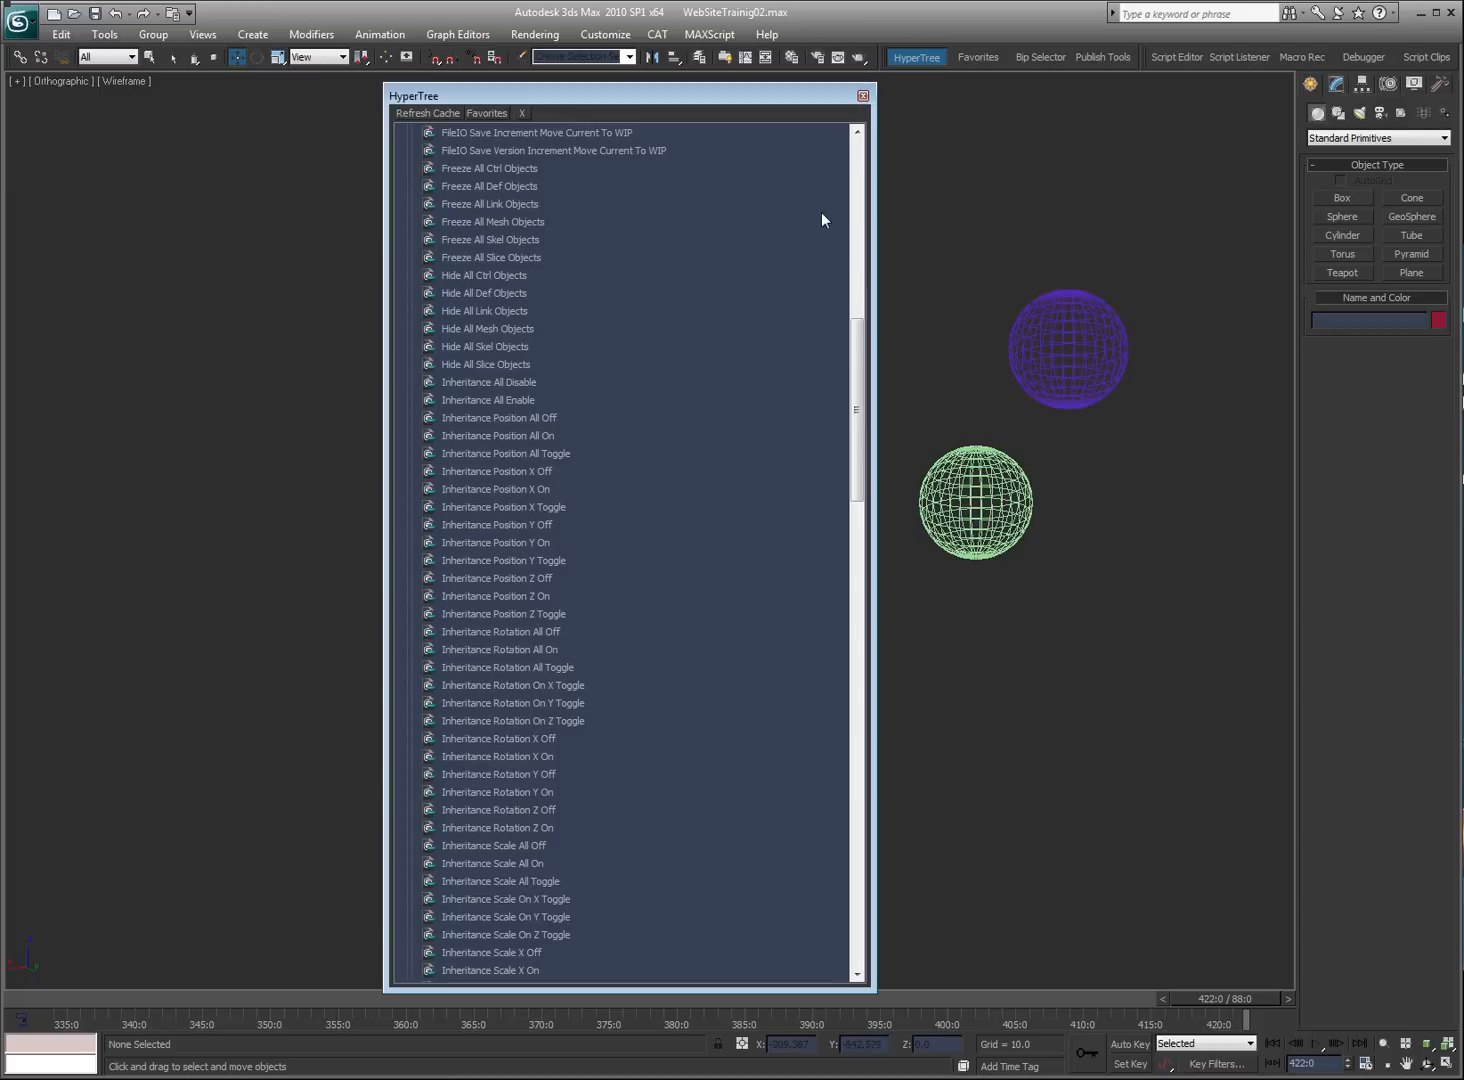
left_click(523, 164)
left_click(520, 189)
left_click(497, 203)
left_click(519, 223)
left_click(514, 241)
left_click(525, 258)
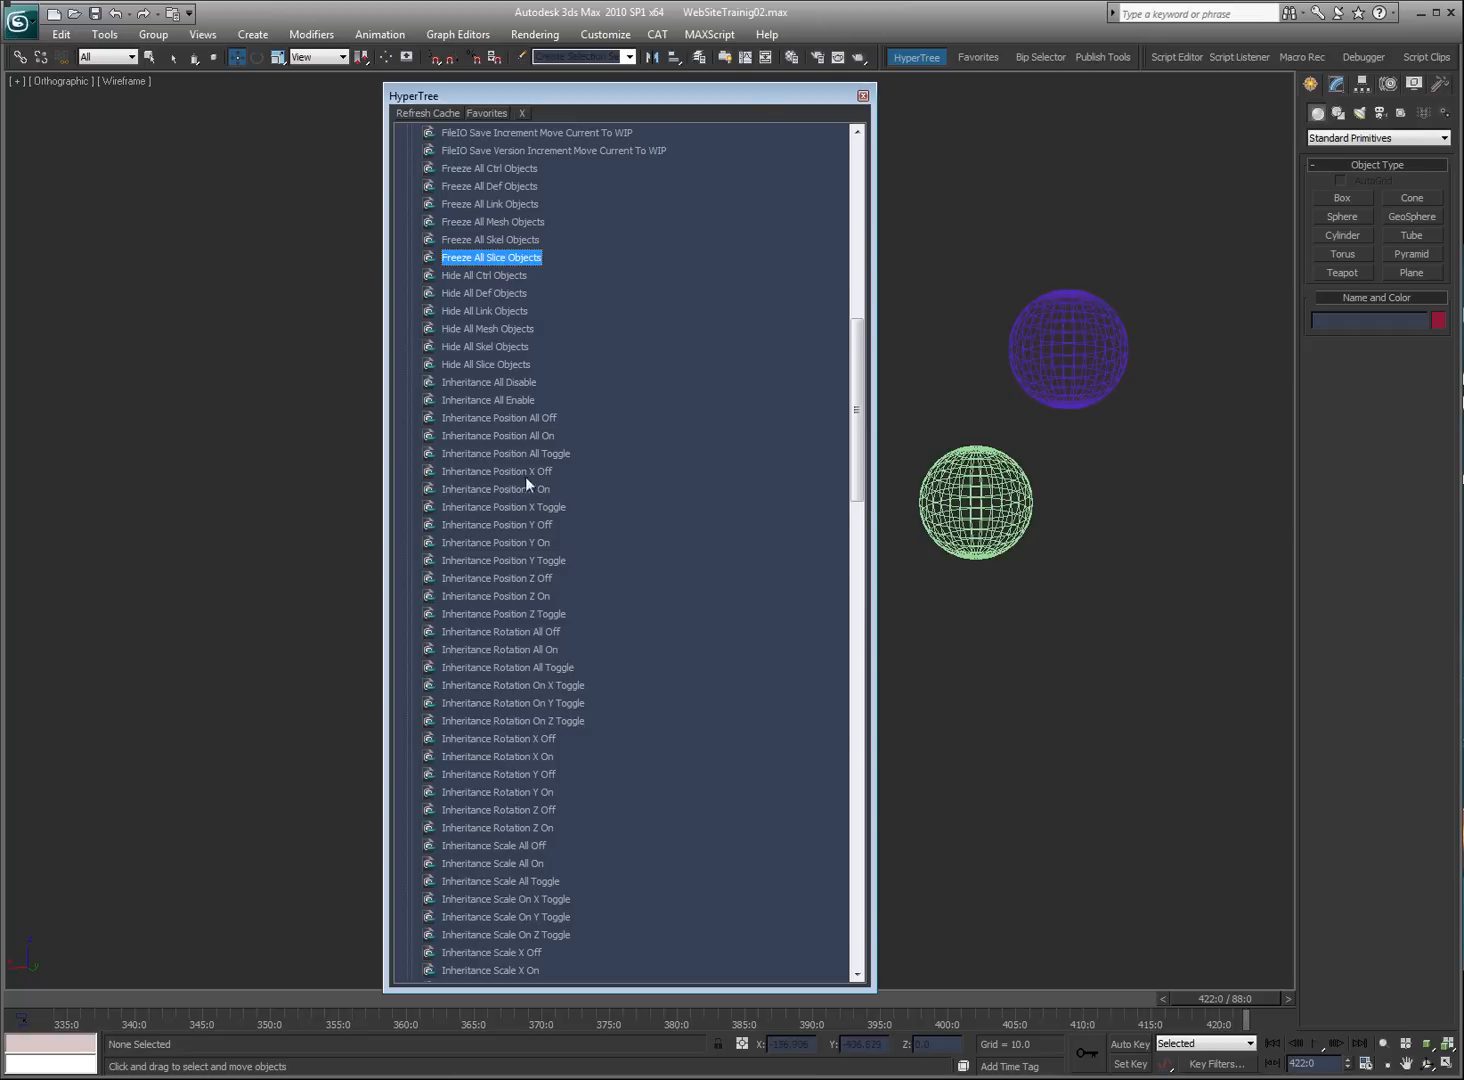
scroll(850, 400, "down", 5)
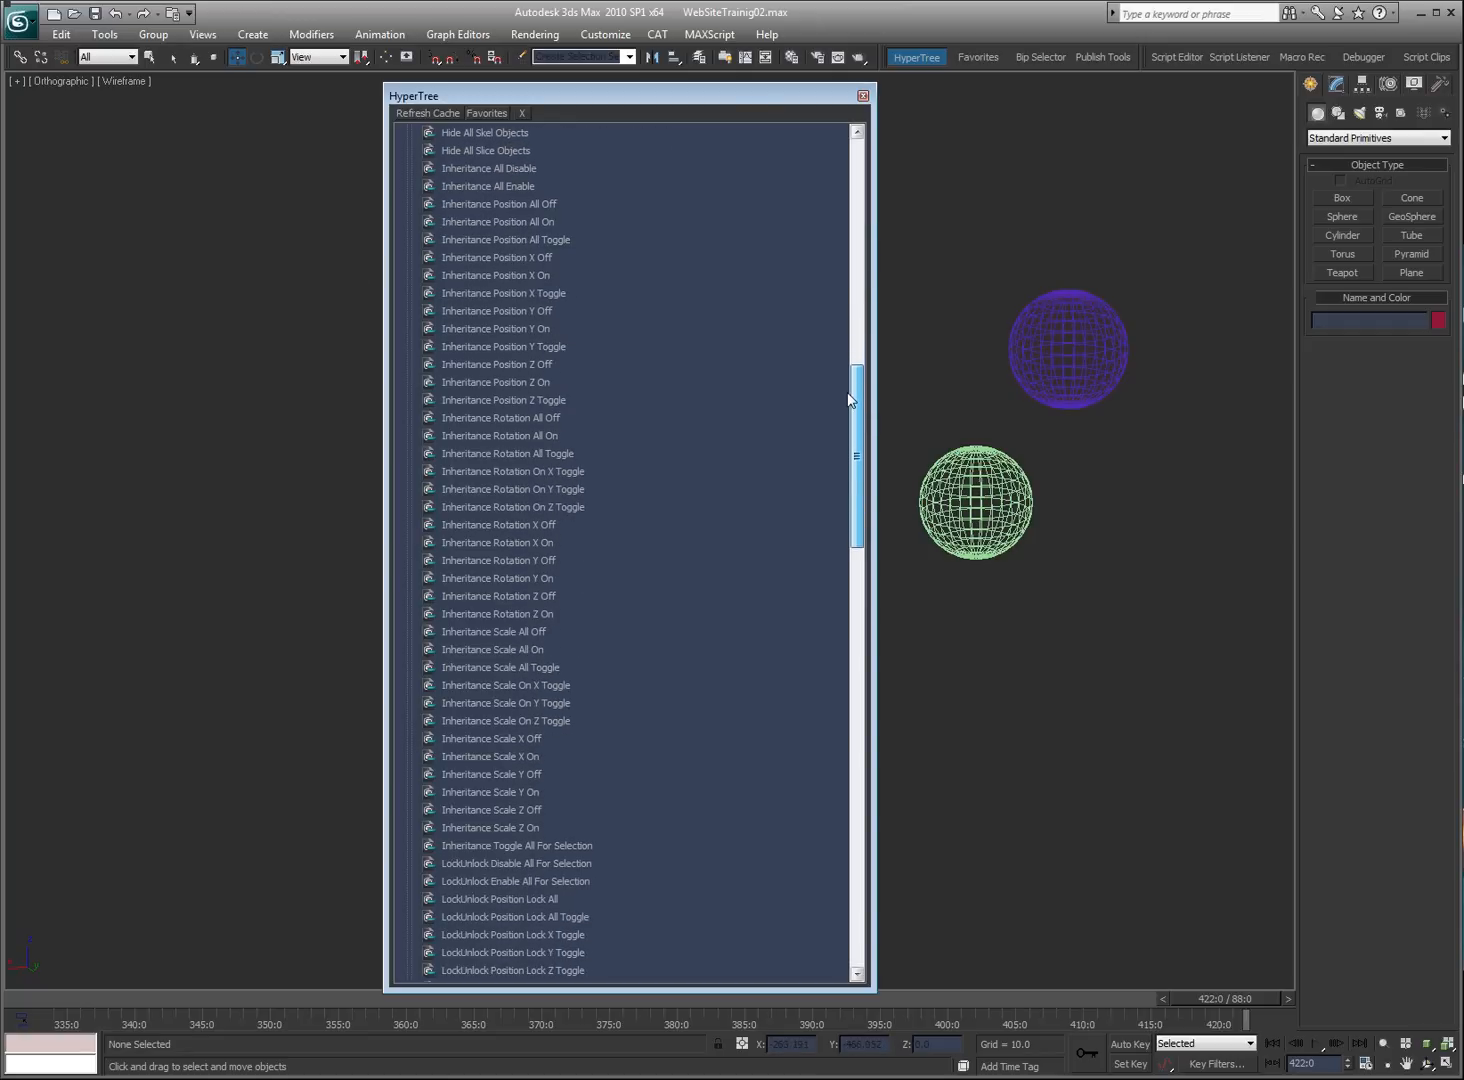
scroll(846, 403, "down", 1)
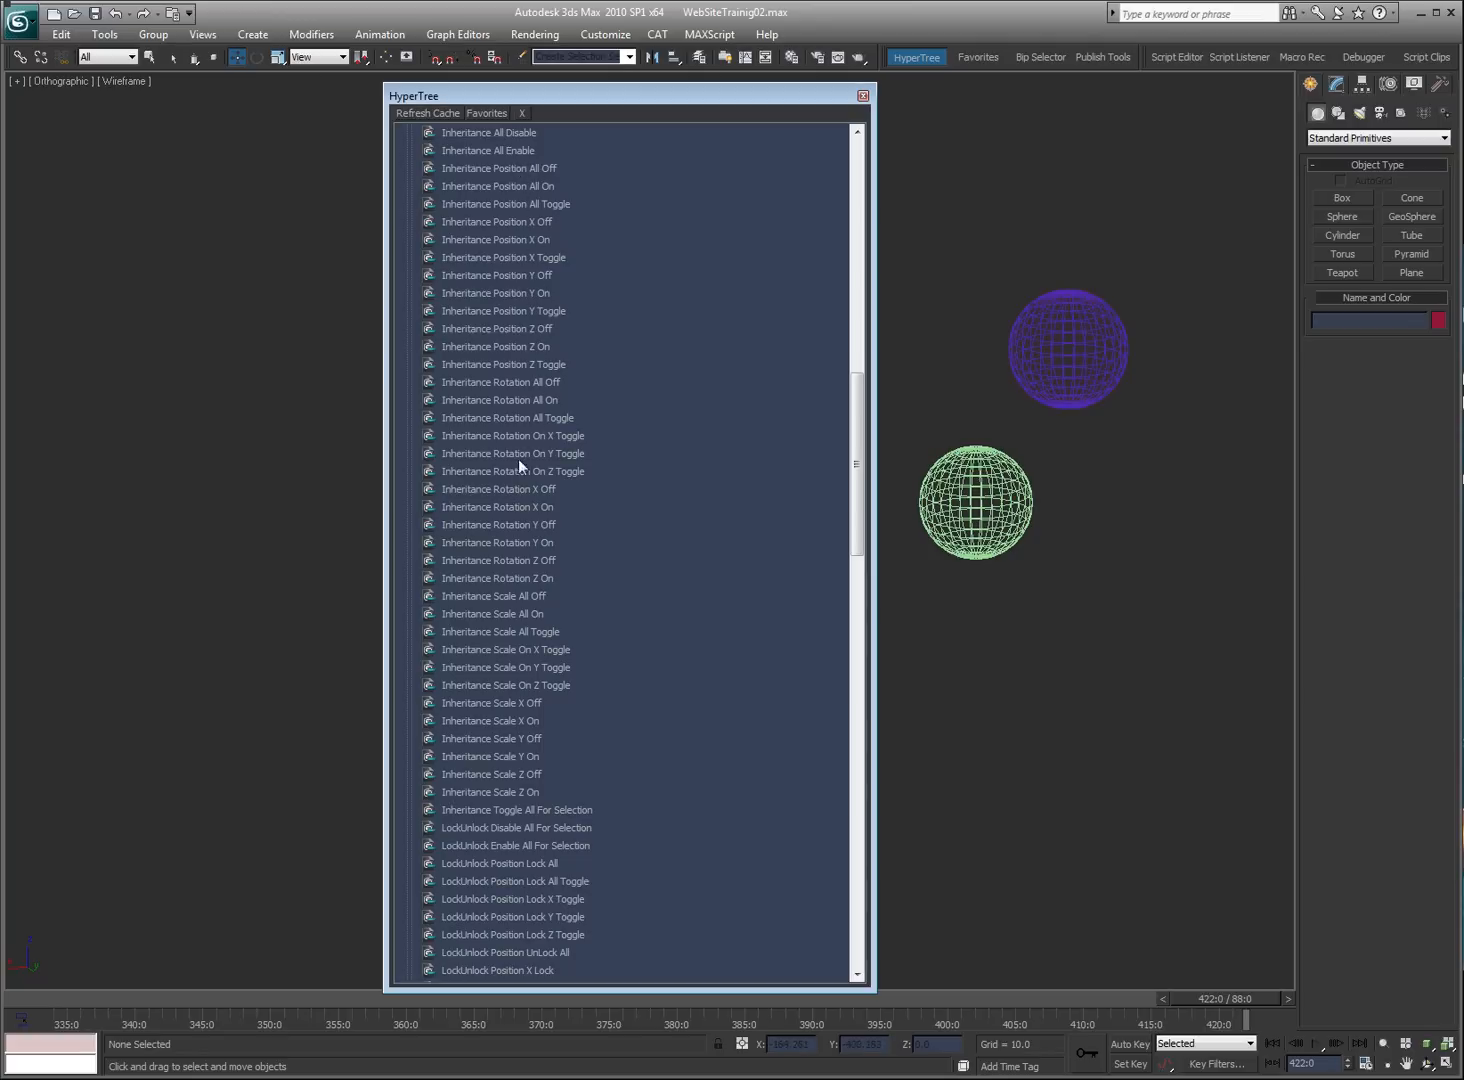
Step: Show the link locks and inheritance settings for the purple sphere, and check them with both spheres selected
left_click(1364, 86)
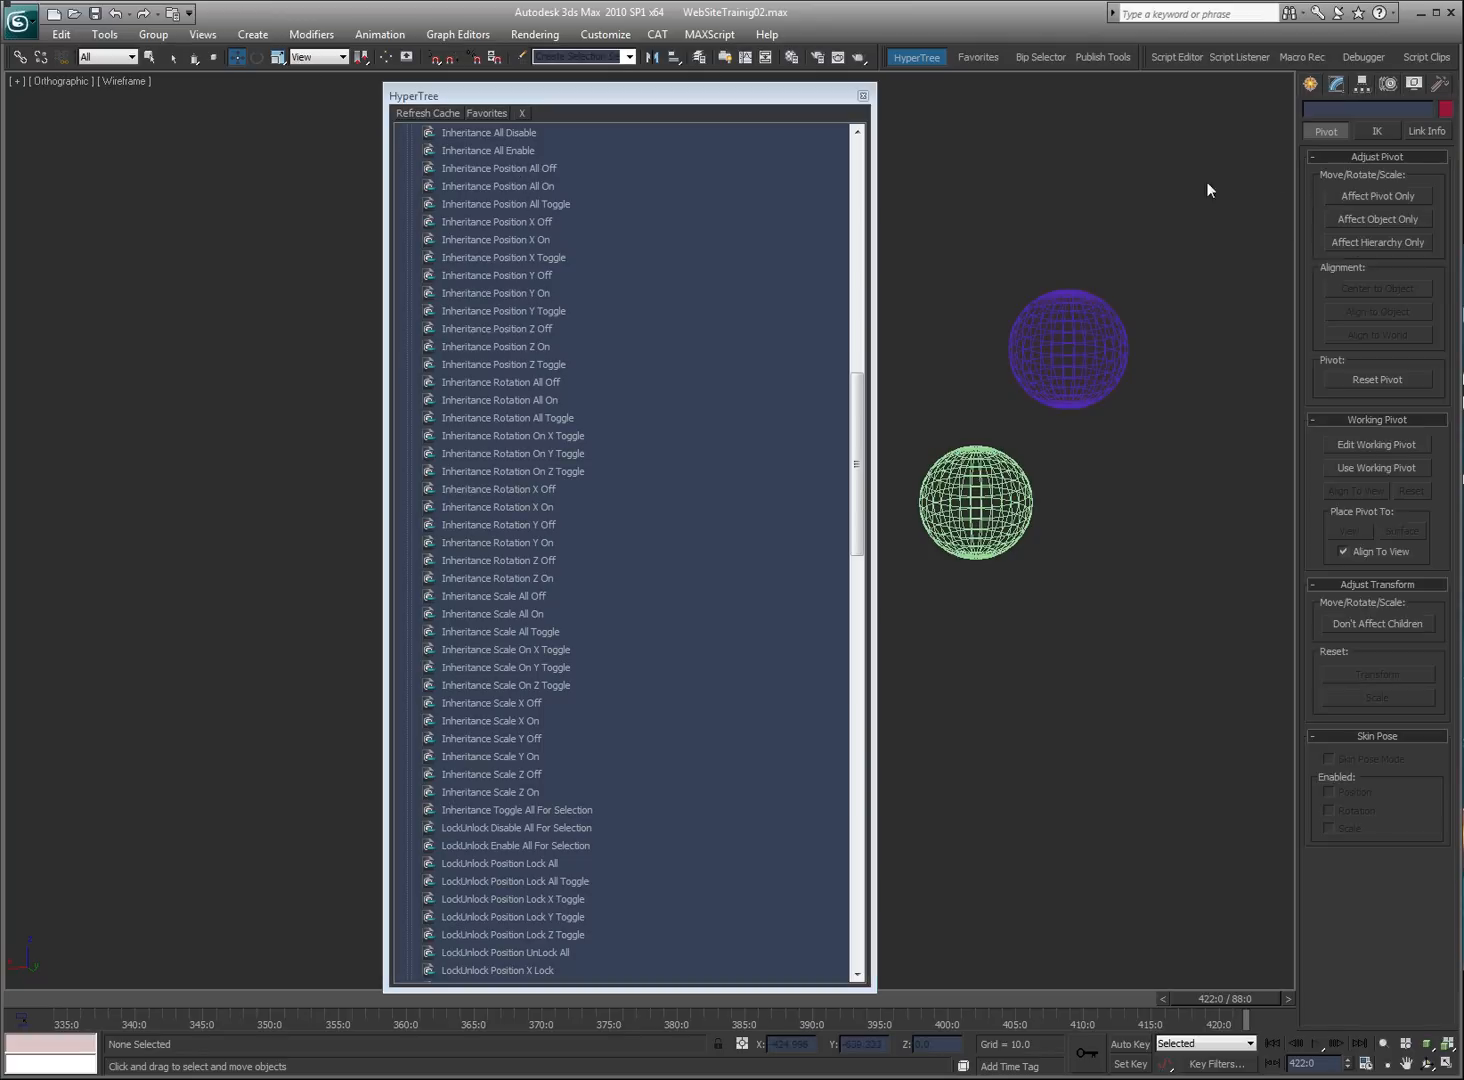
left_click(1057, 373)
left_click(1432, 129)
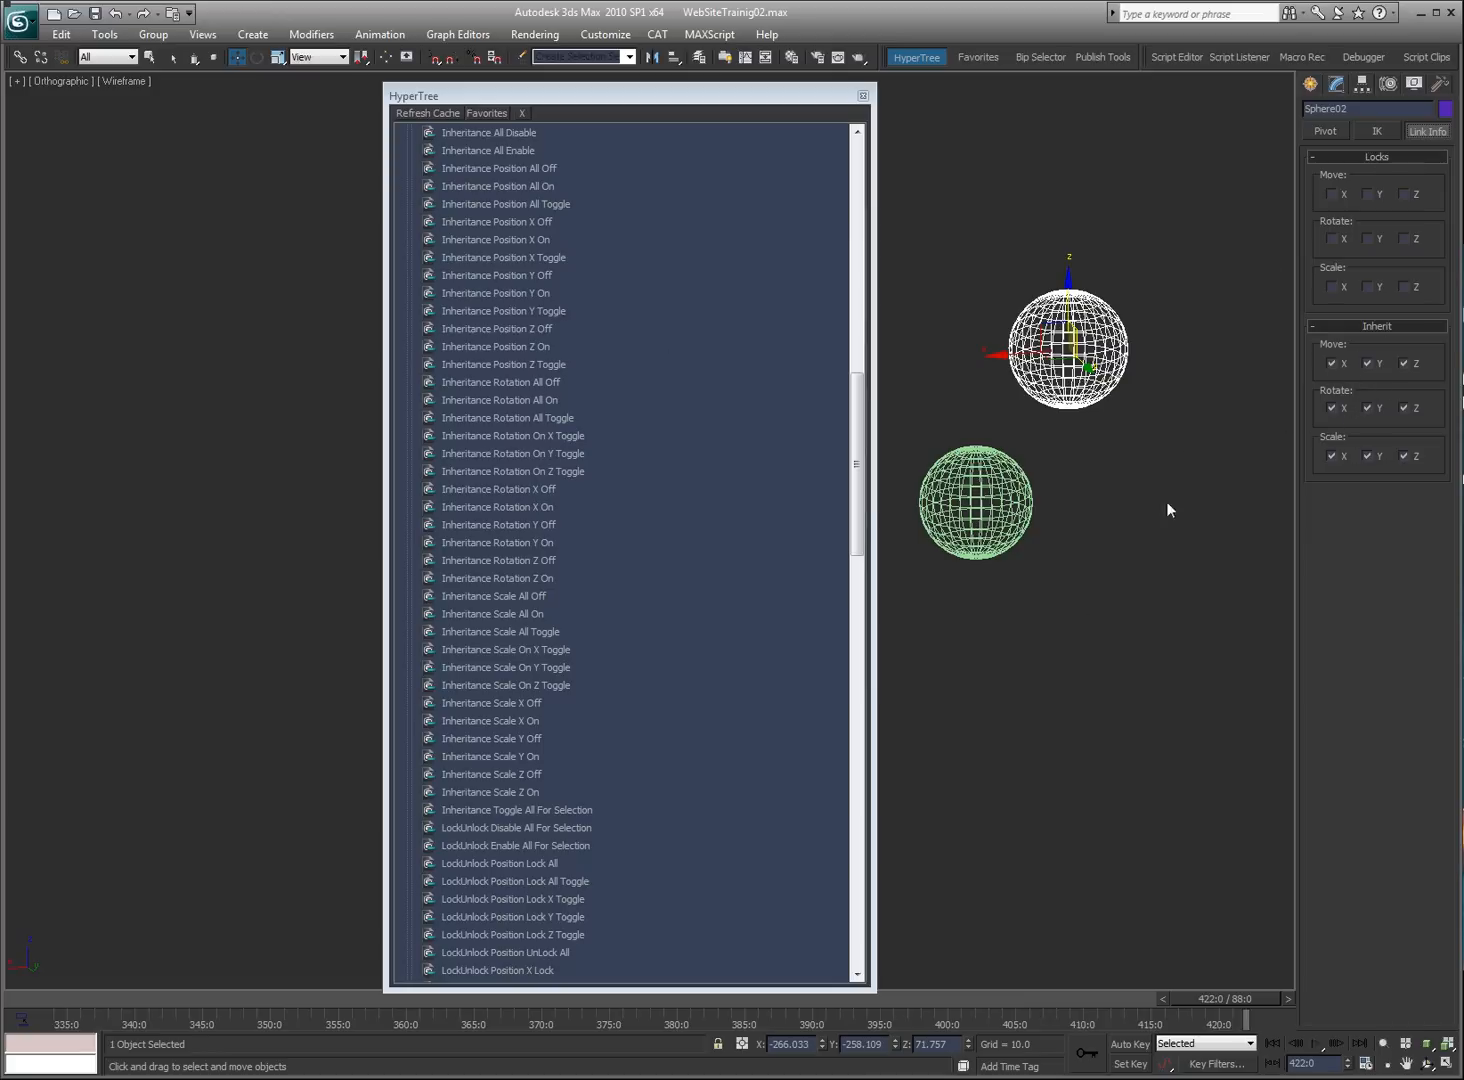
left_click(945, 553, "ctrl")
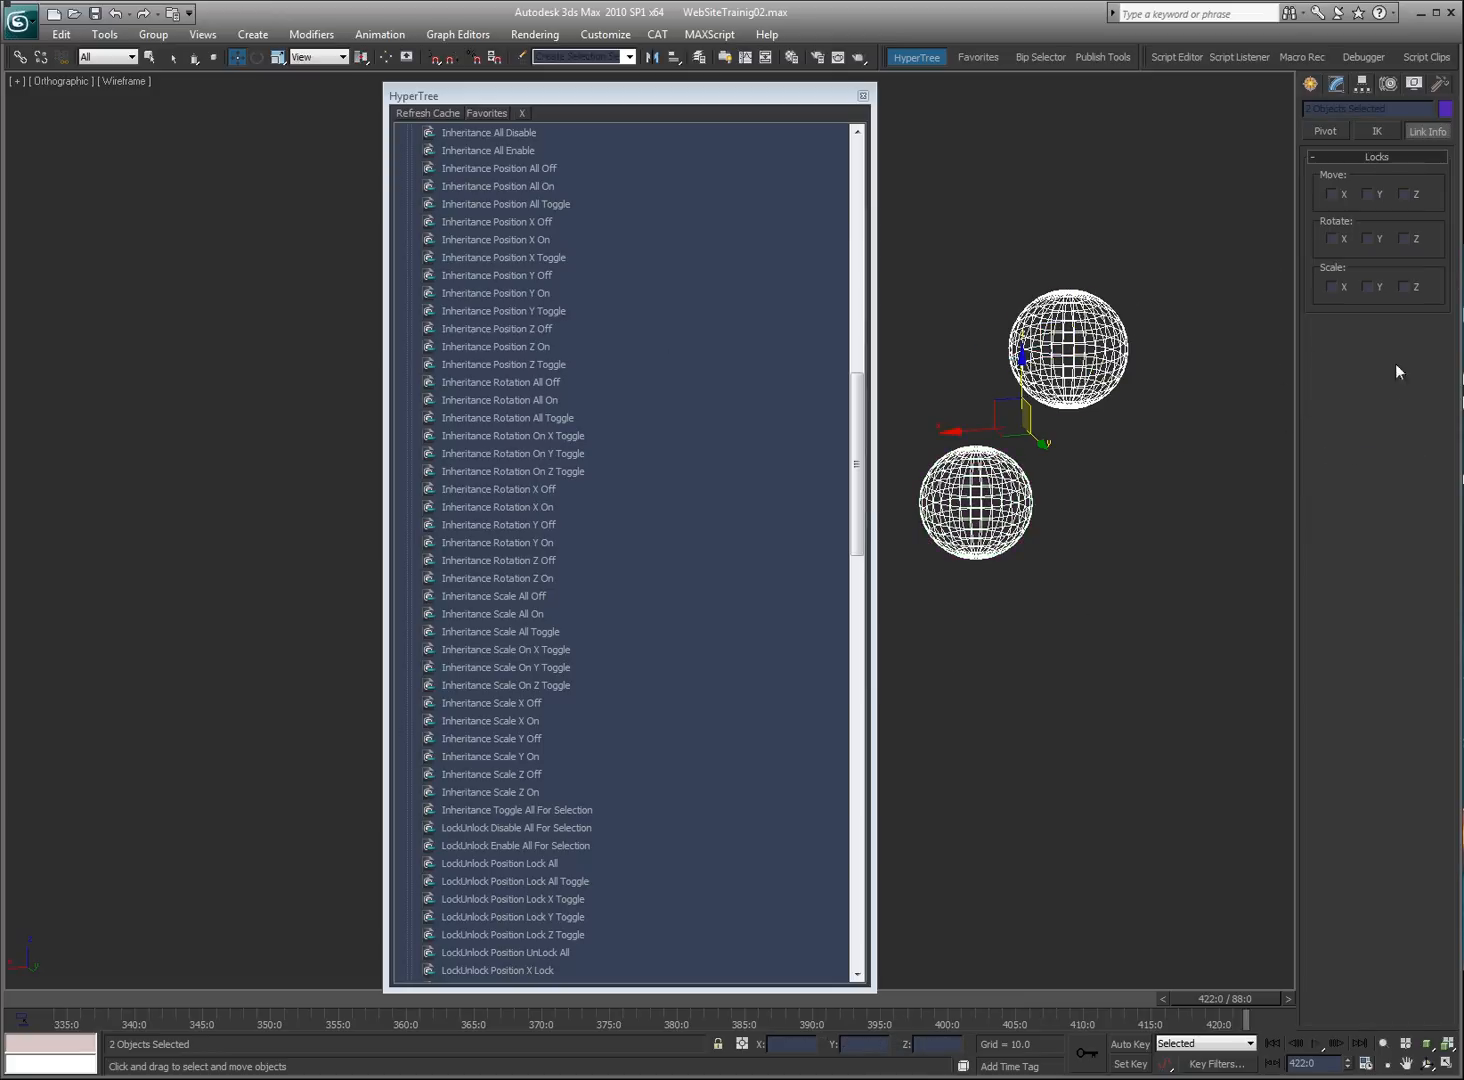
Step: Apply Inheritance Position Y Off to both spheres and check the Inherit settings of each one
left_click(1019, 680)
left_click_drag(1167, 222, 1087, 346)
double_click(469, 274)
left_click(1090, 344)
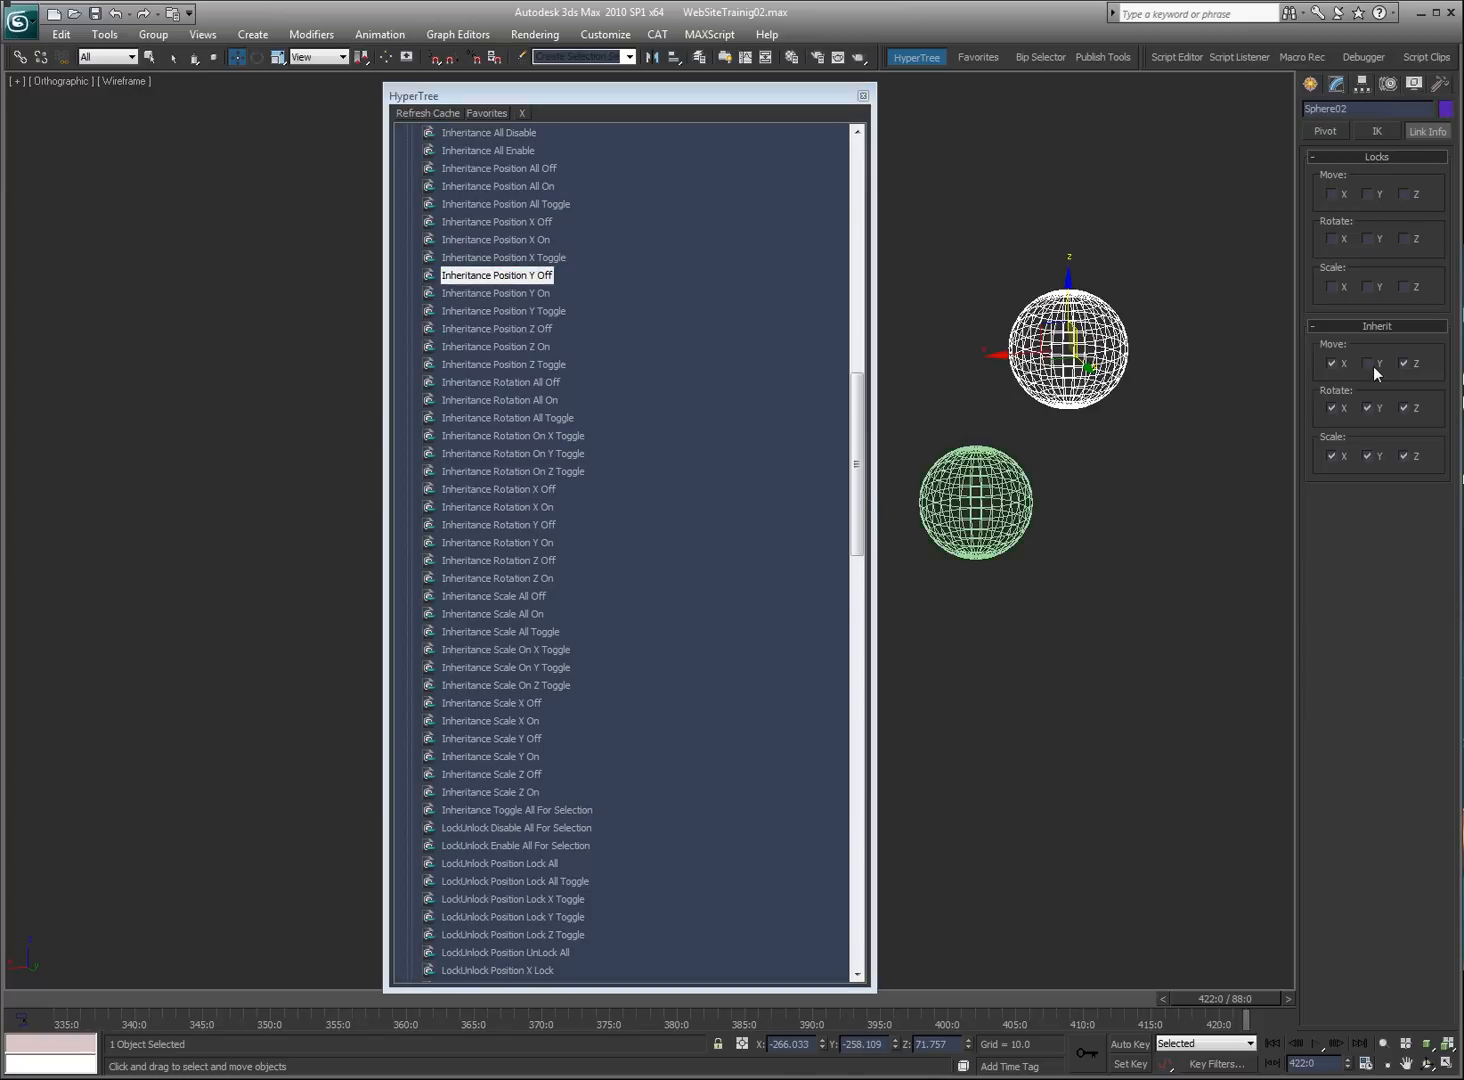
left_click(1008, 521)
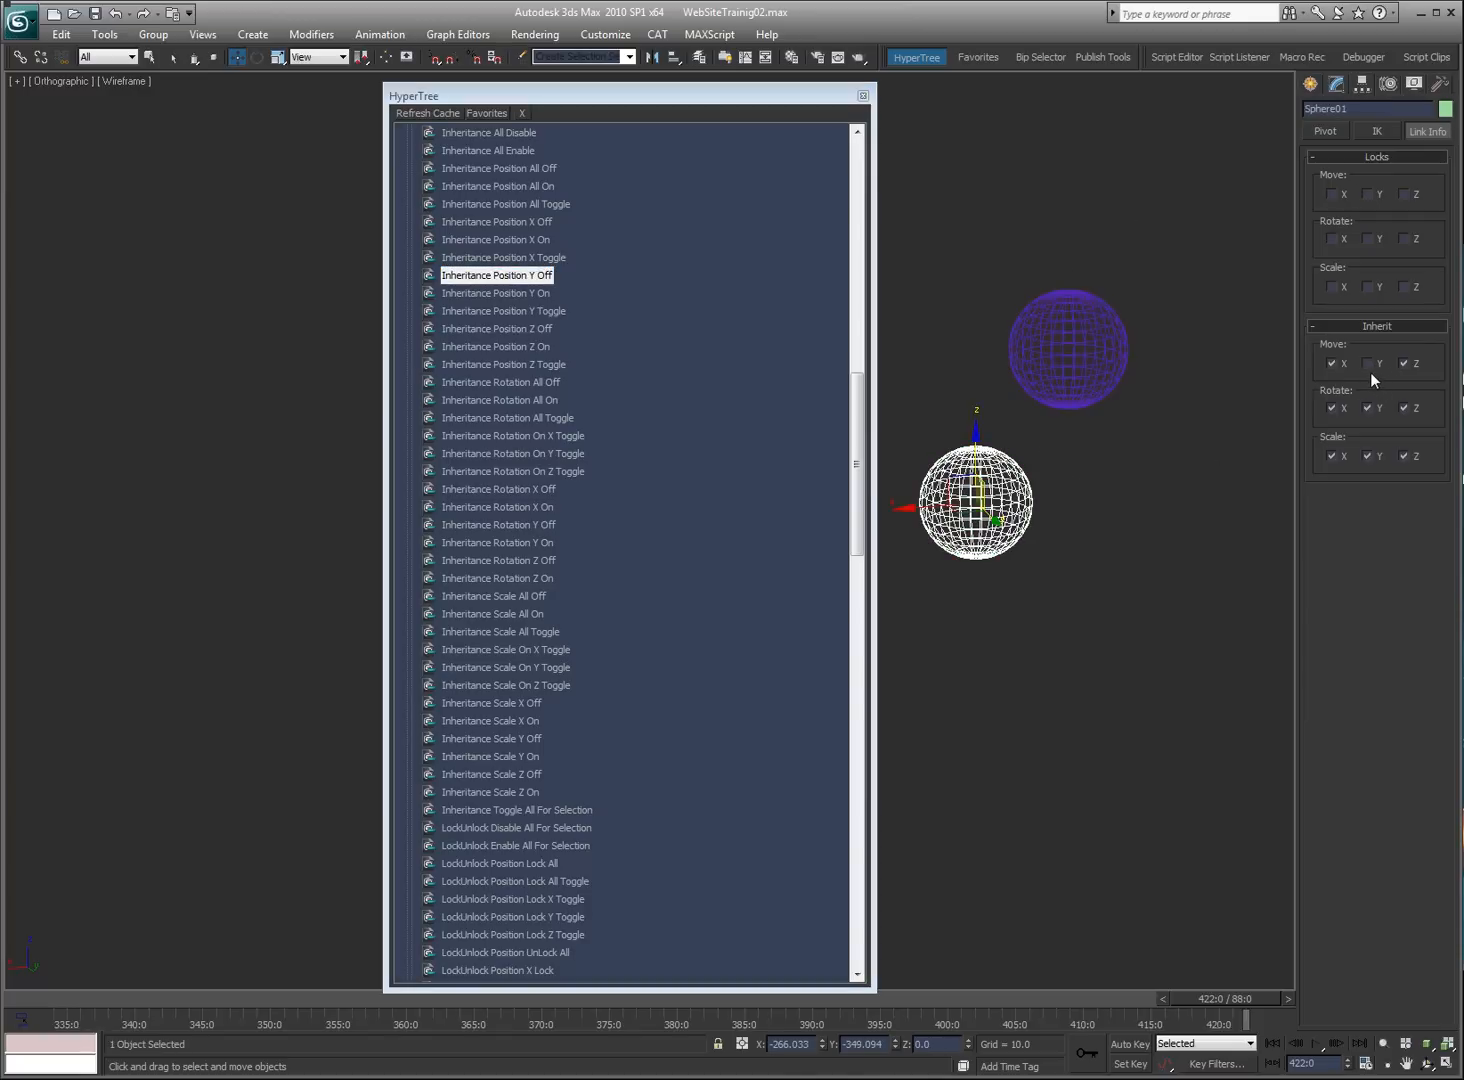
left_click(1171, 461)
Step: Review the Inheritance Toggle and LockUnlock commands for selections, and check the lock settings of both spheres
left_click(471, 809)
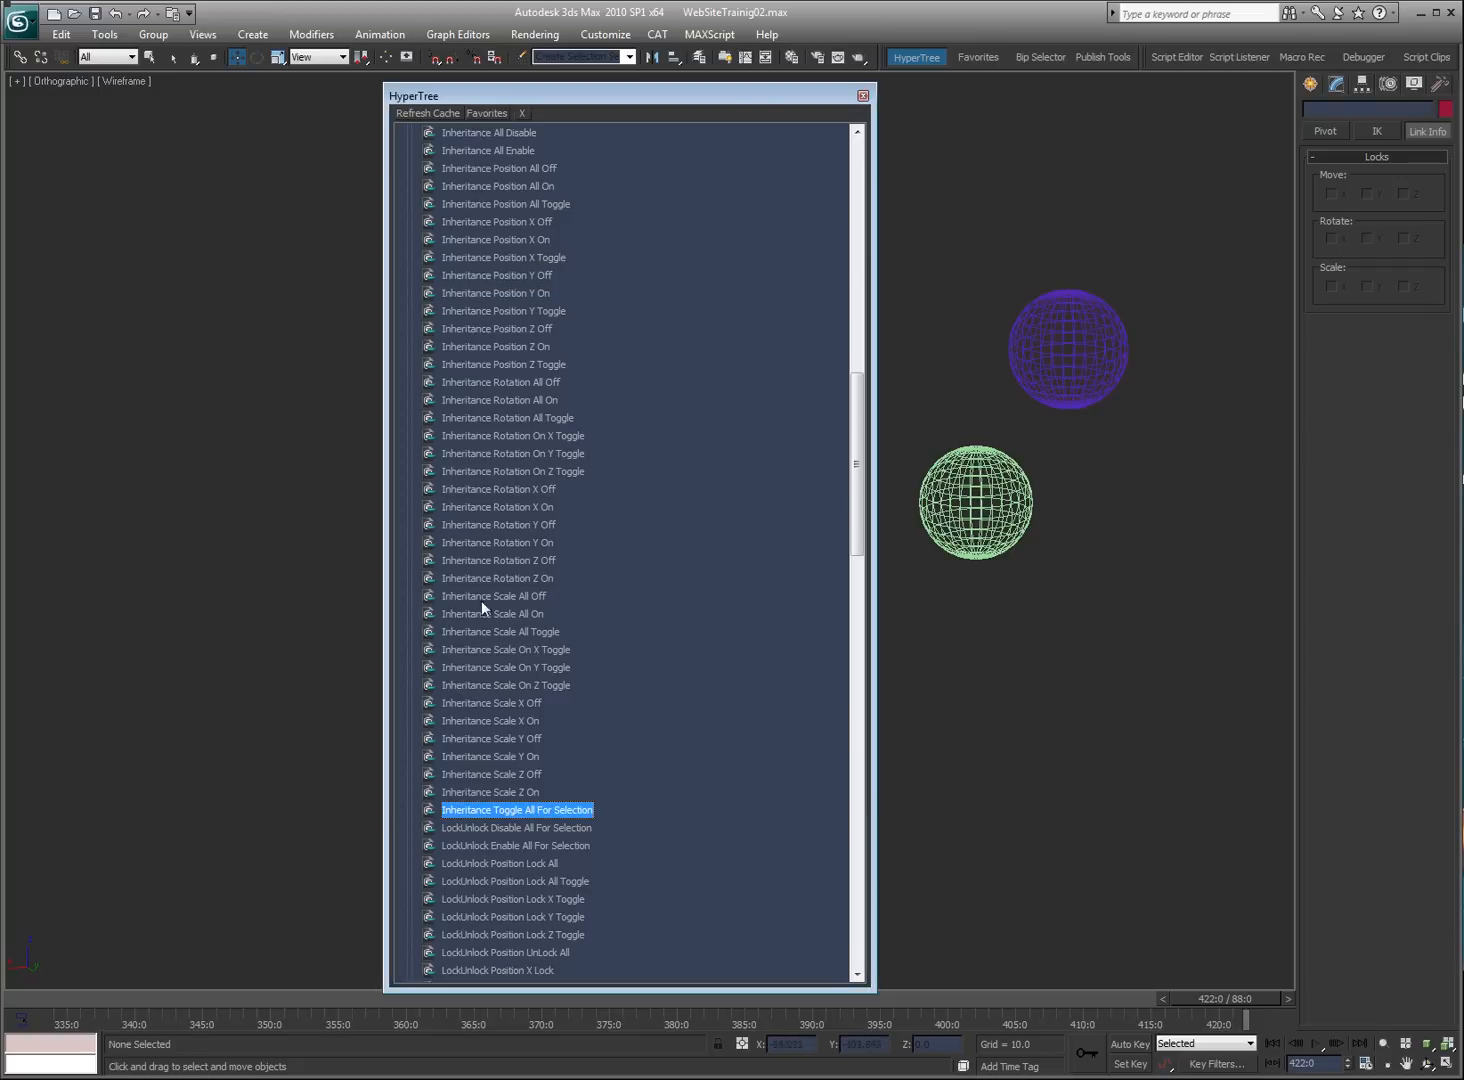
left_click_drag(857, 441, 839, 566)
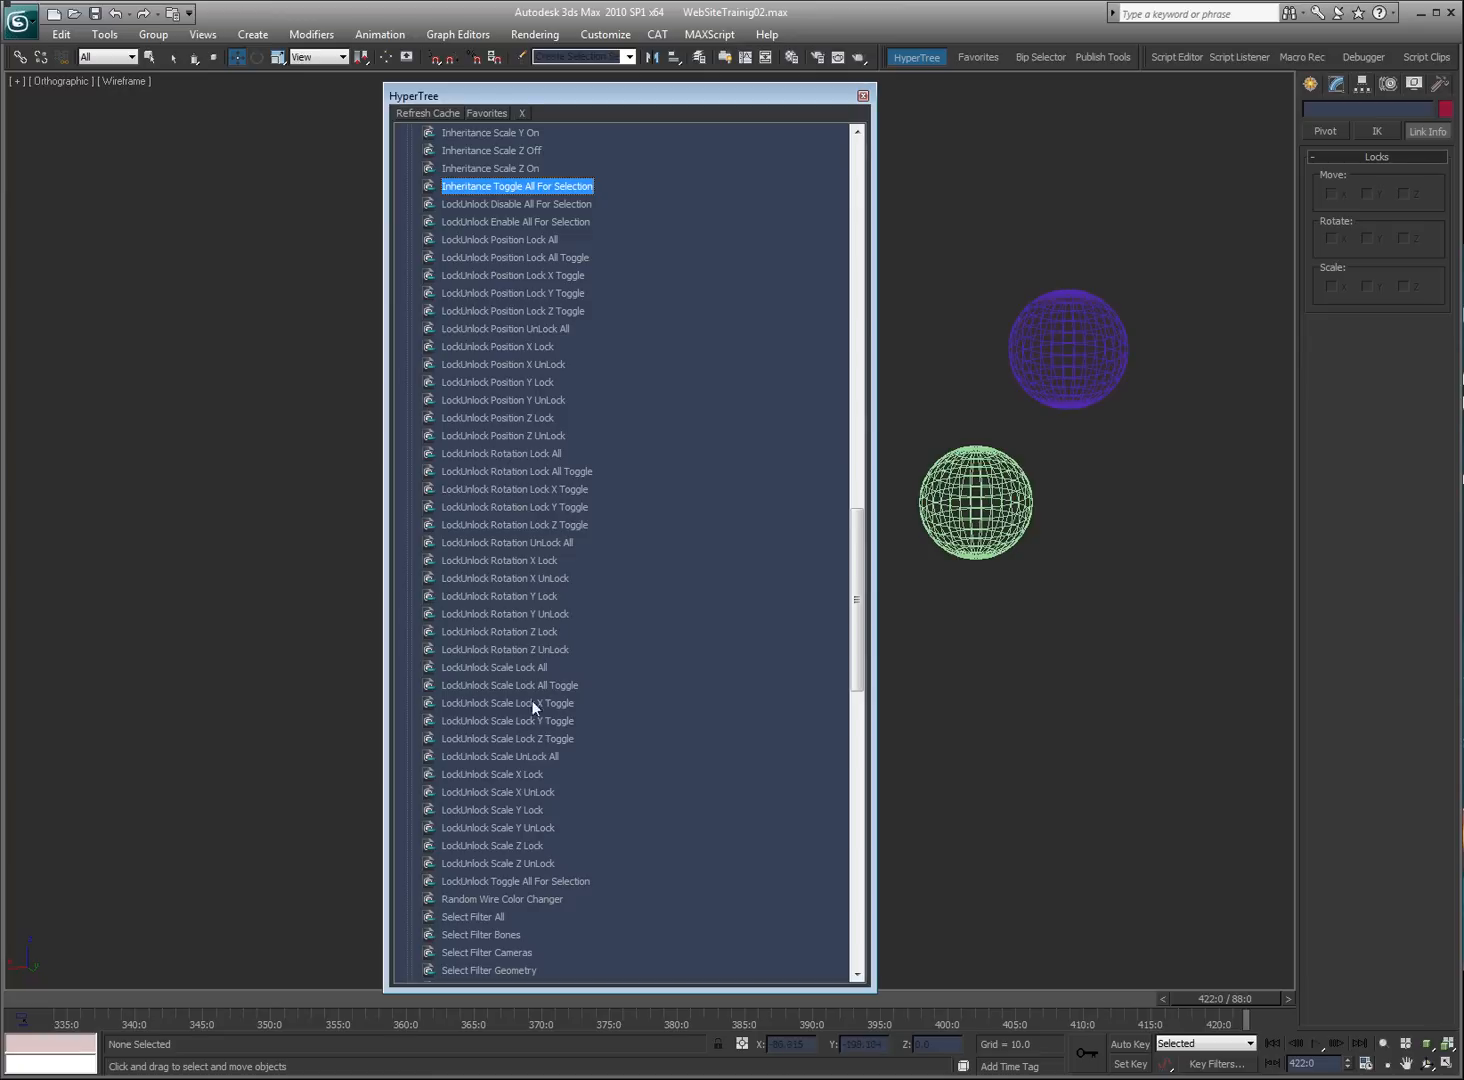
left_click_drag(1238, 209, 980, 565)
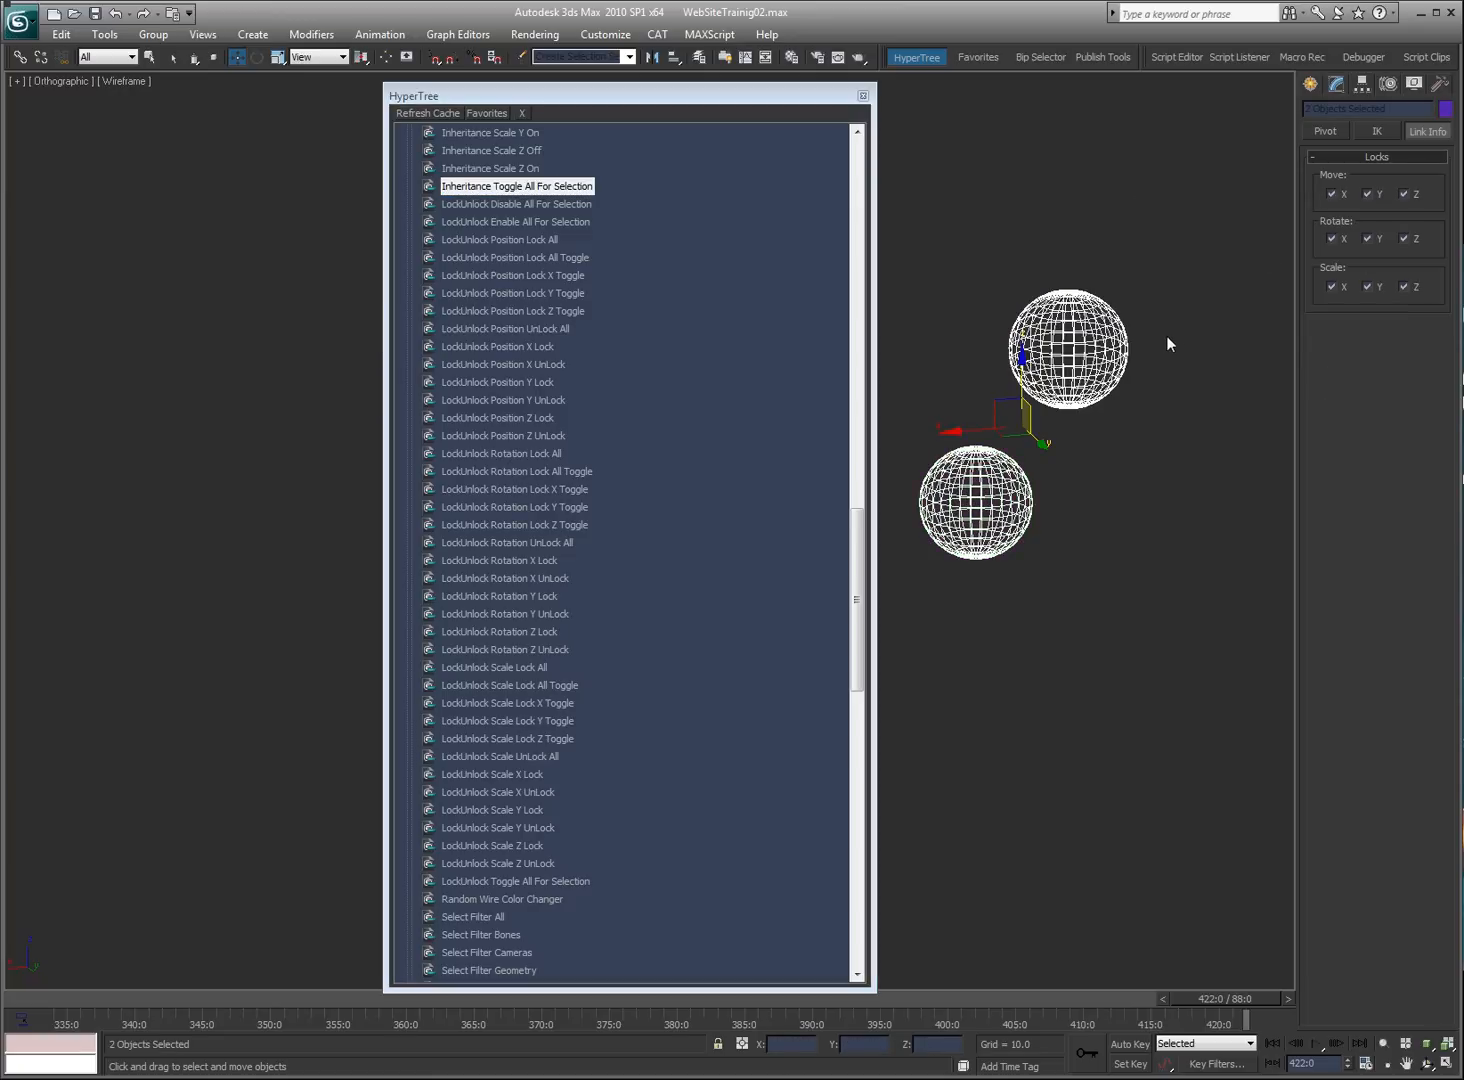
left_click(1113, 187)
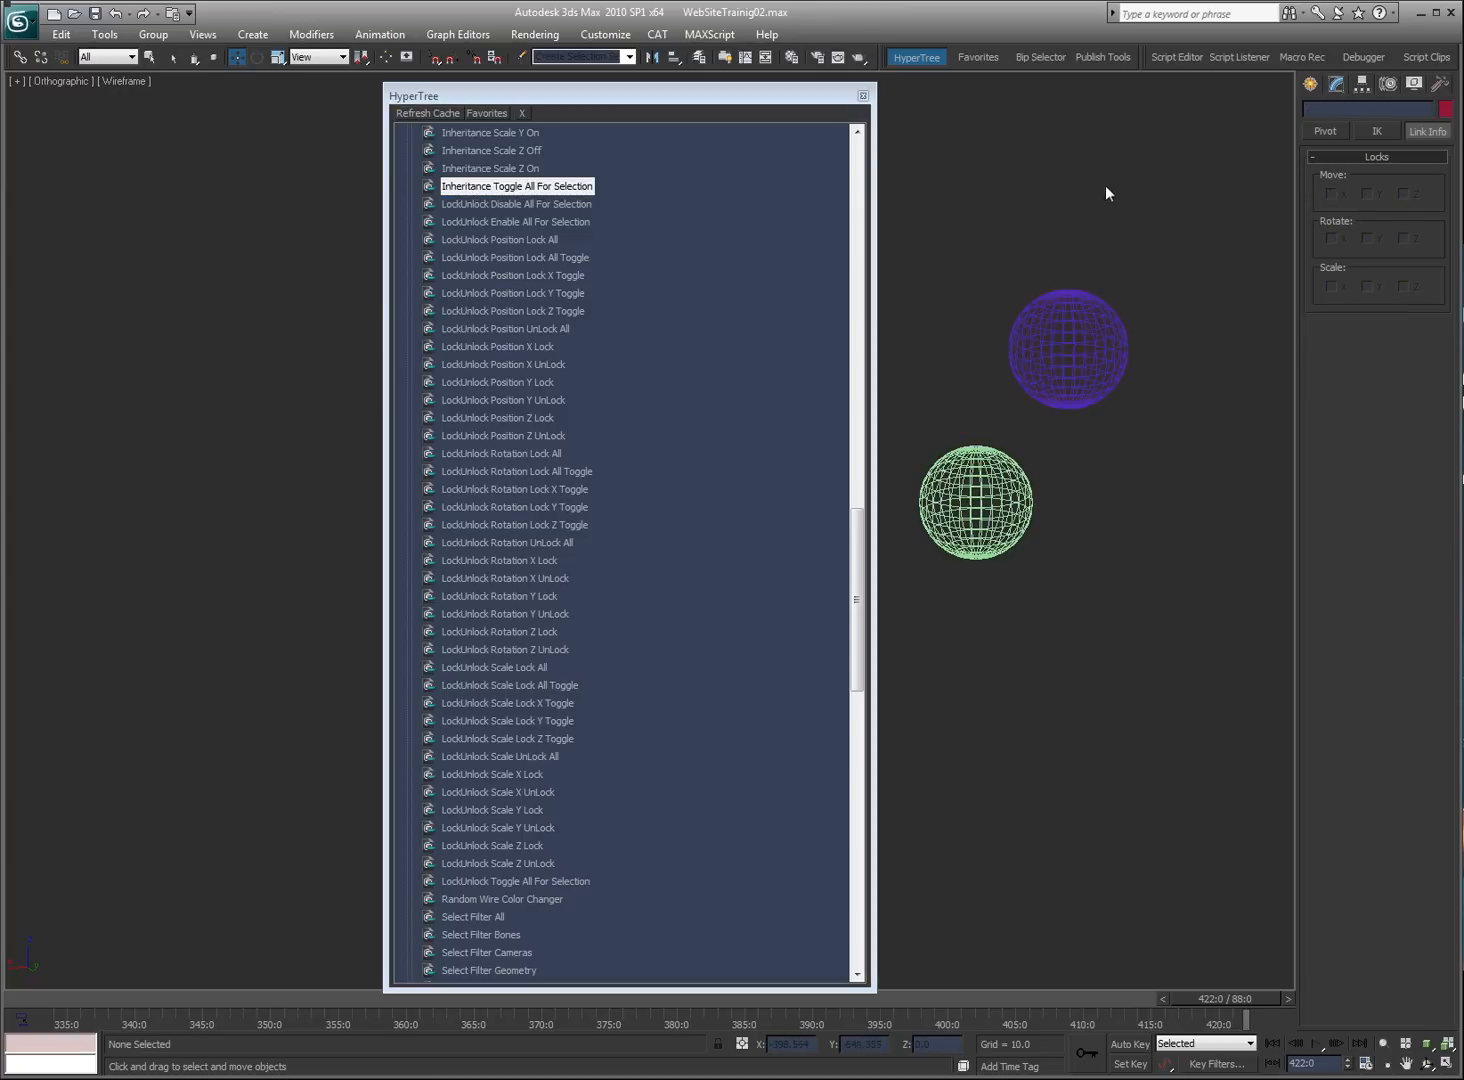
left_click(551, 203)
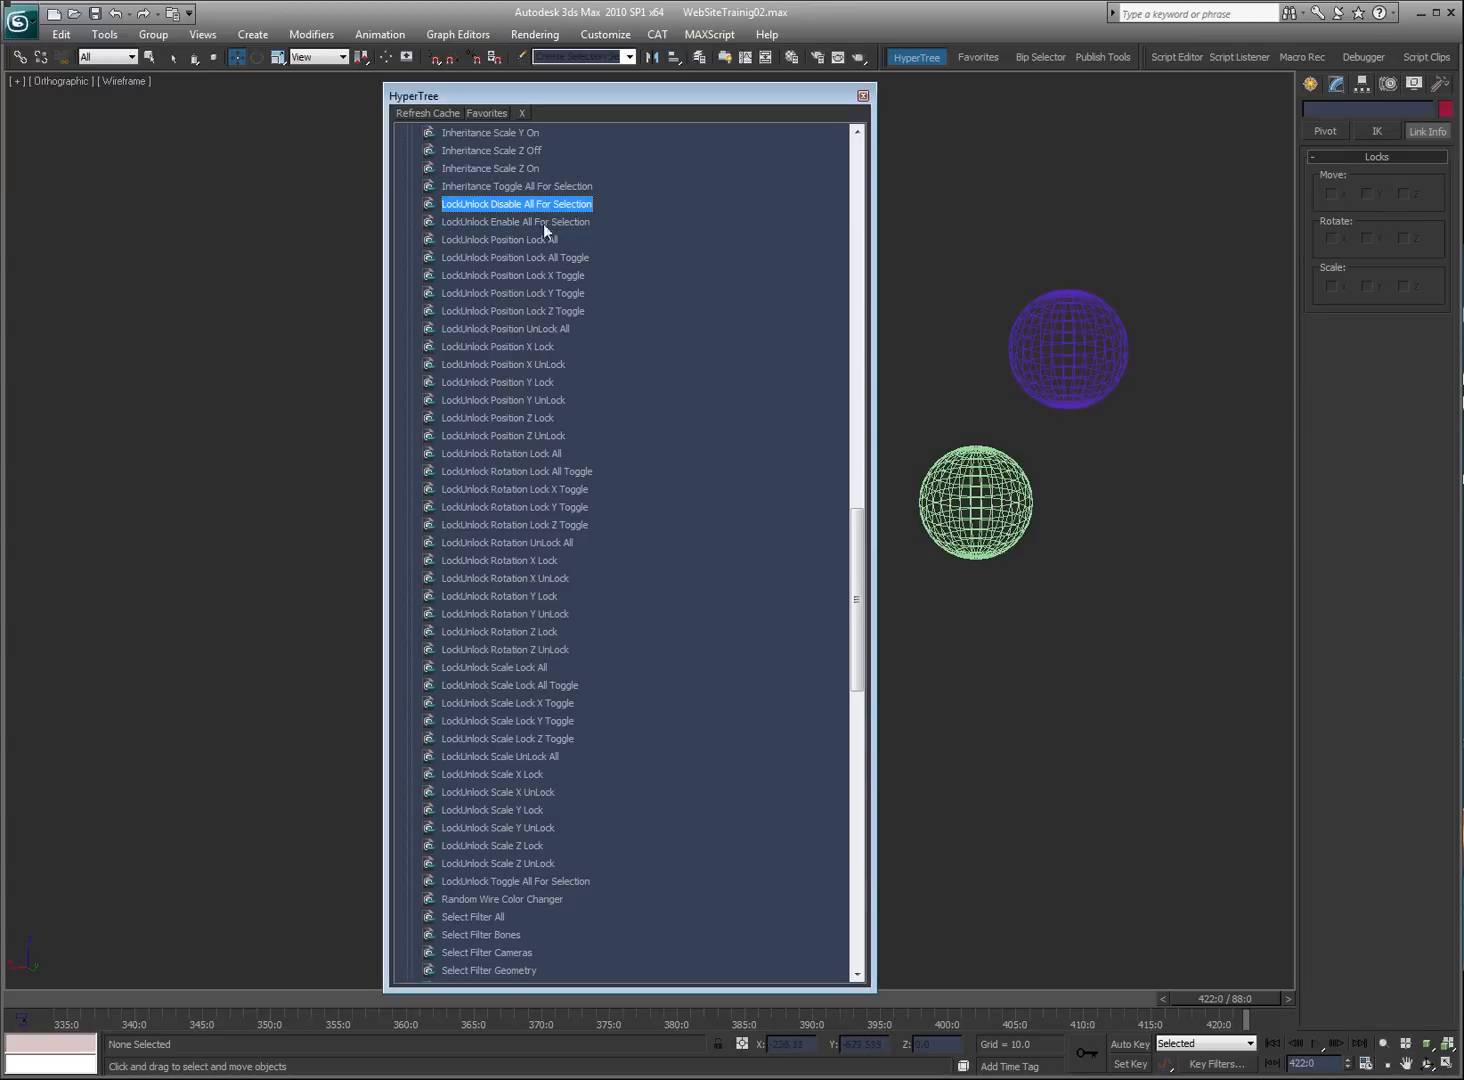
left_click(546, 222)
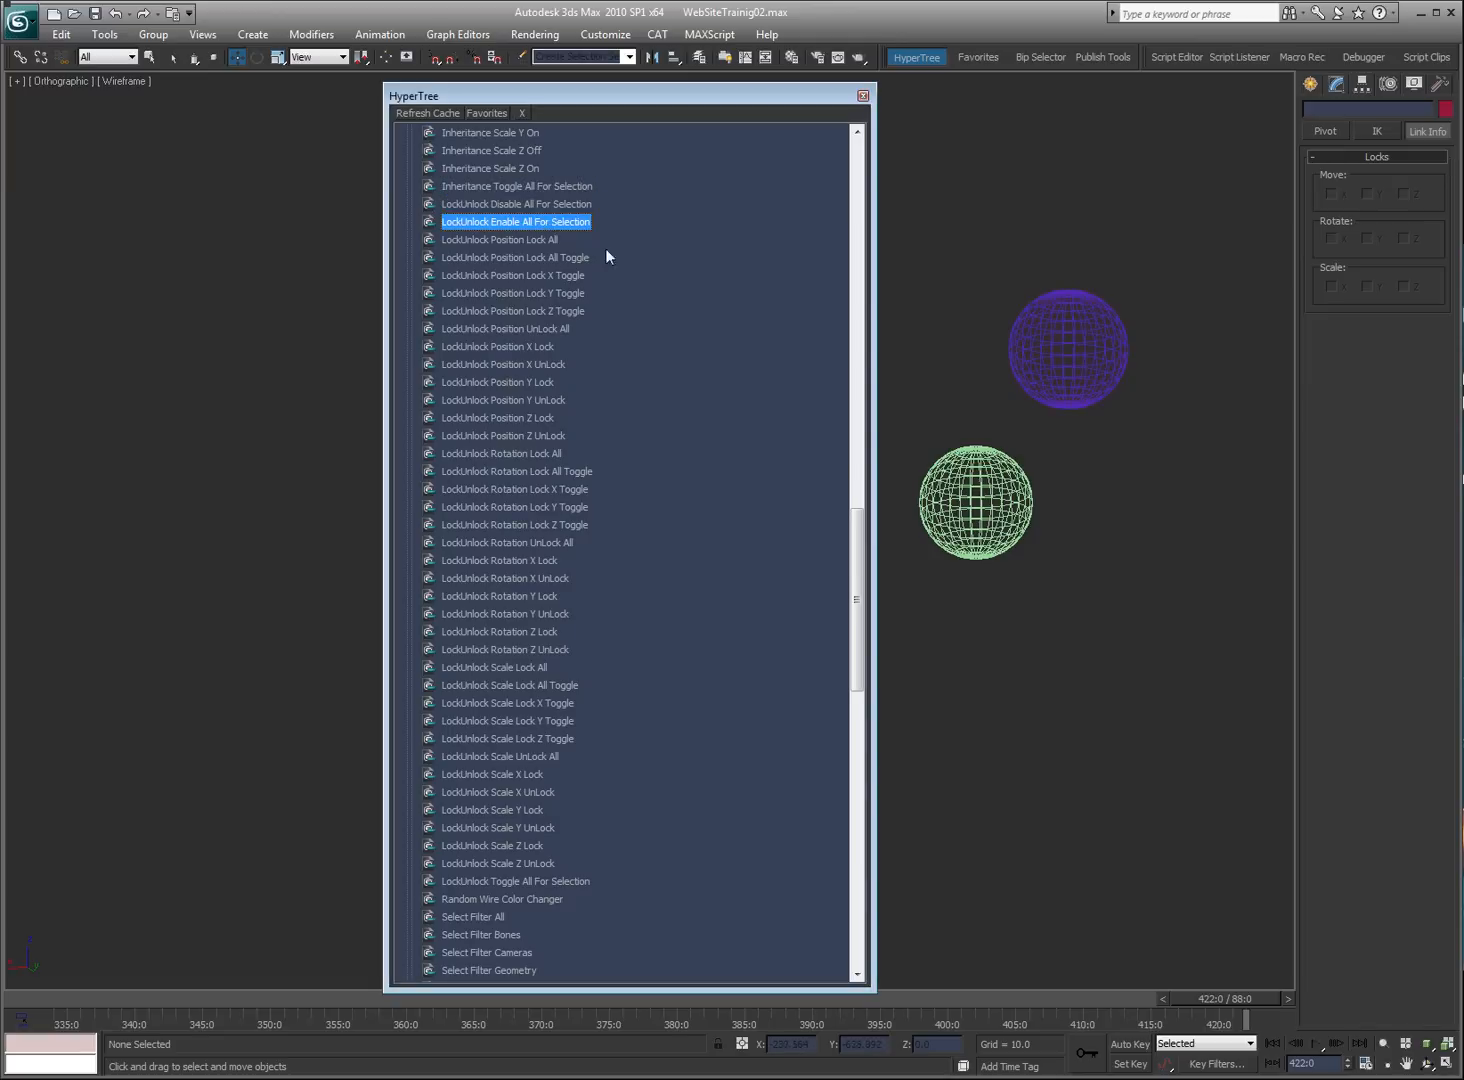
Step: Clone the two spheres twice, placing the copied pairs beside the originals to make six spheres
left_click(500, 900)
left_click_drag(858, 529, 855, 592)
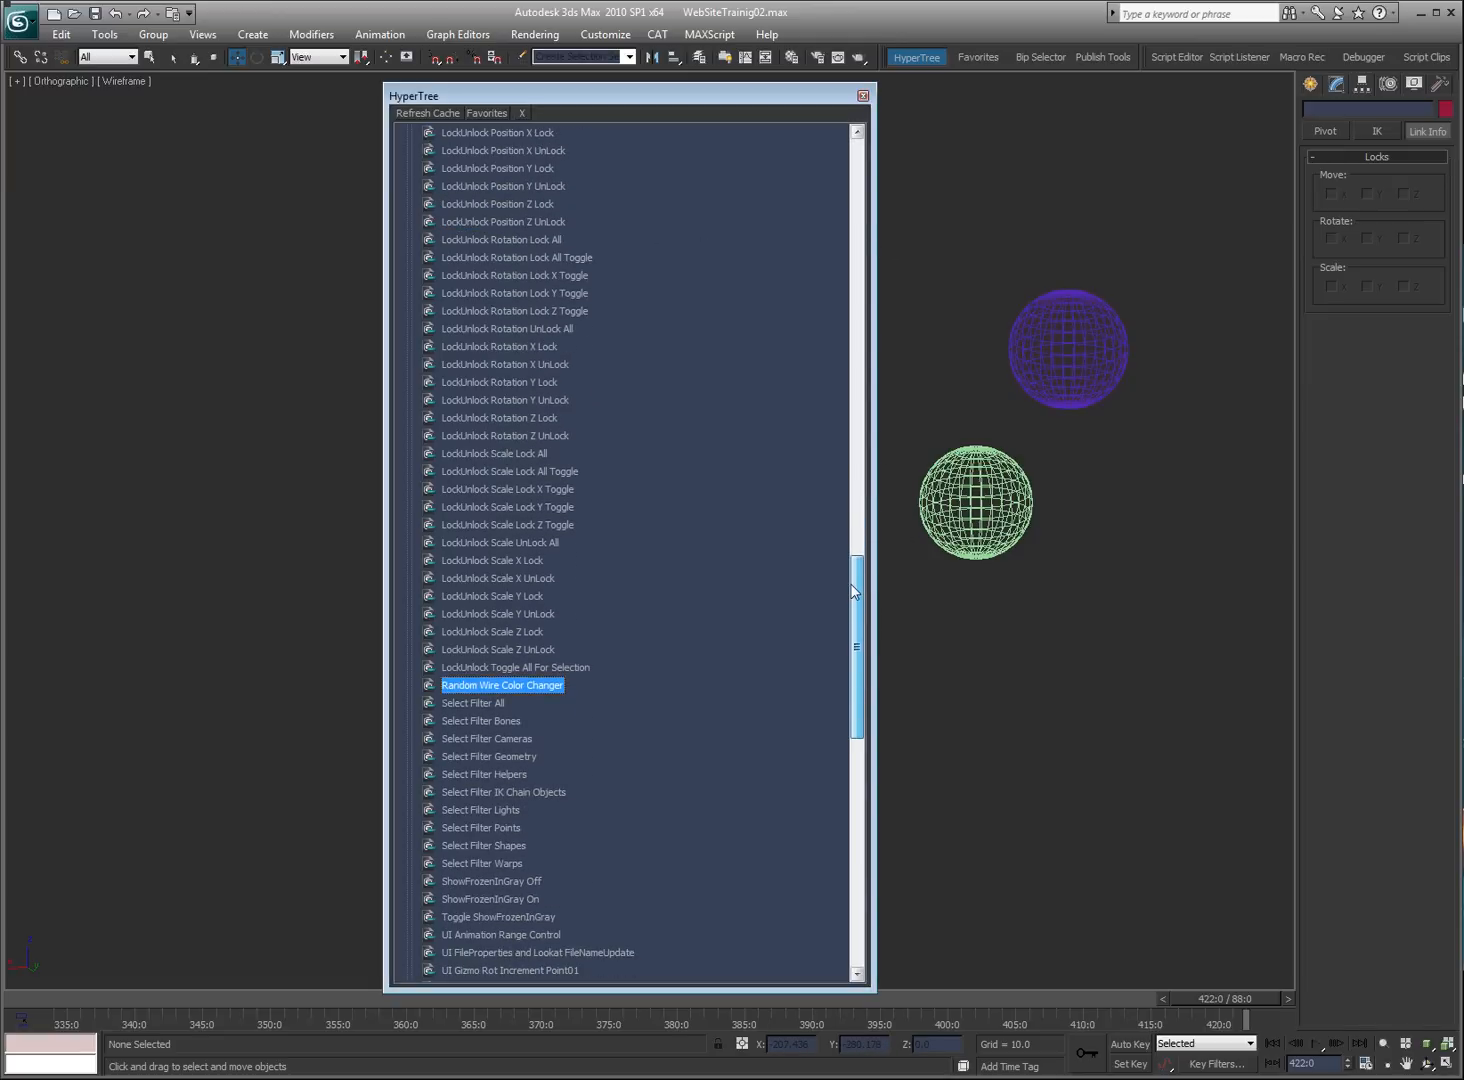
left_click_drag(1121, 252, 994, 526)
scroll(1061, 437, "down", 2)
left_click_drag(737, 98, 495, 100)
mouse_move(944, 456)
left_mouse_down("shift")
mouse_move(1031, 461)
mouse_move(1030, 447)
mouse_move(1140, 490)
mouse_move(1127, 475)
left_mouse_up("shift")
left_click(732, 624)
left_click(744, 617)
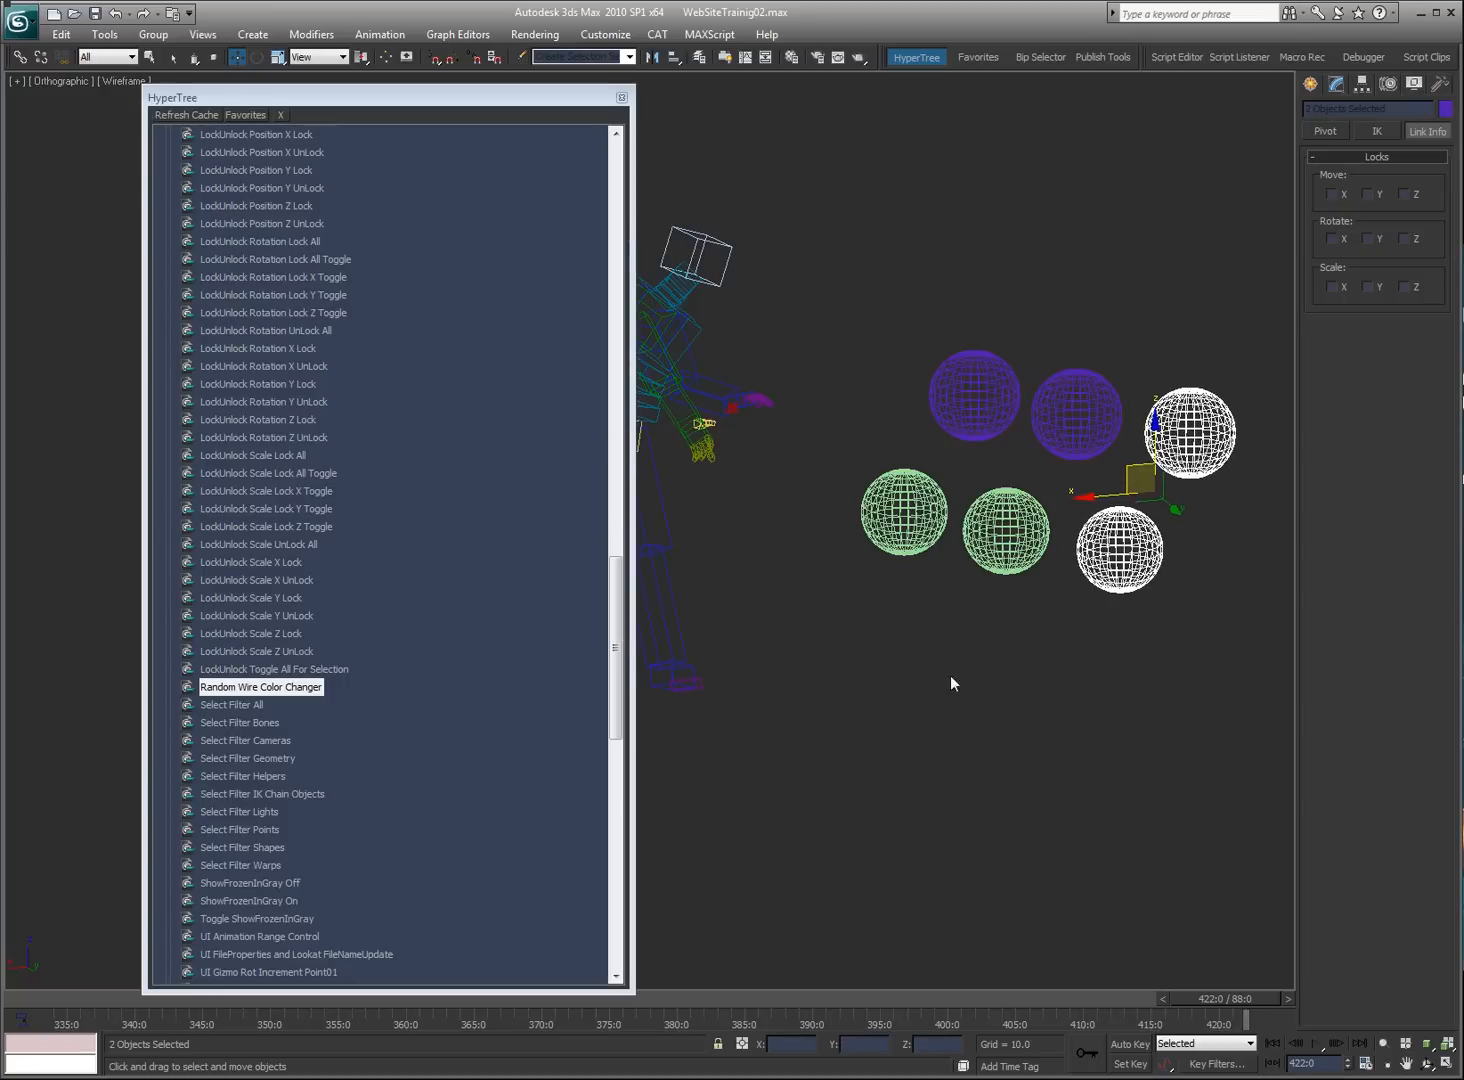
Step: Select all six spheres in shaded display and apply Random Wire Color Changer to them three times
mouse_move(1155, 615)
left_mouse_down()
mouse_move(1010, 552)
mouse_move(1134, 433)
mouse_move(1148, 440)
left_mouse_up()
key("F3")
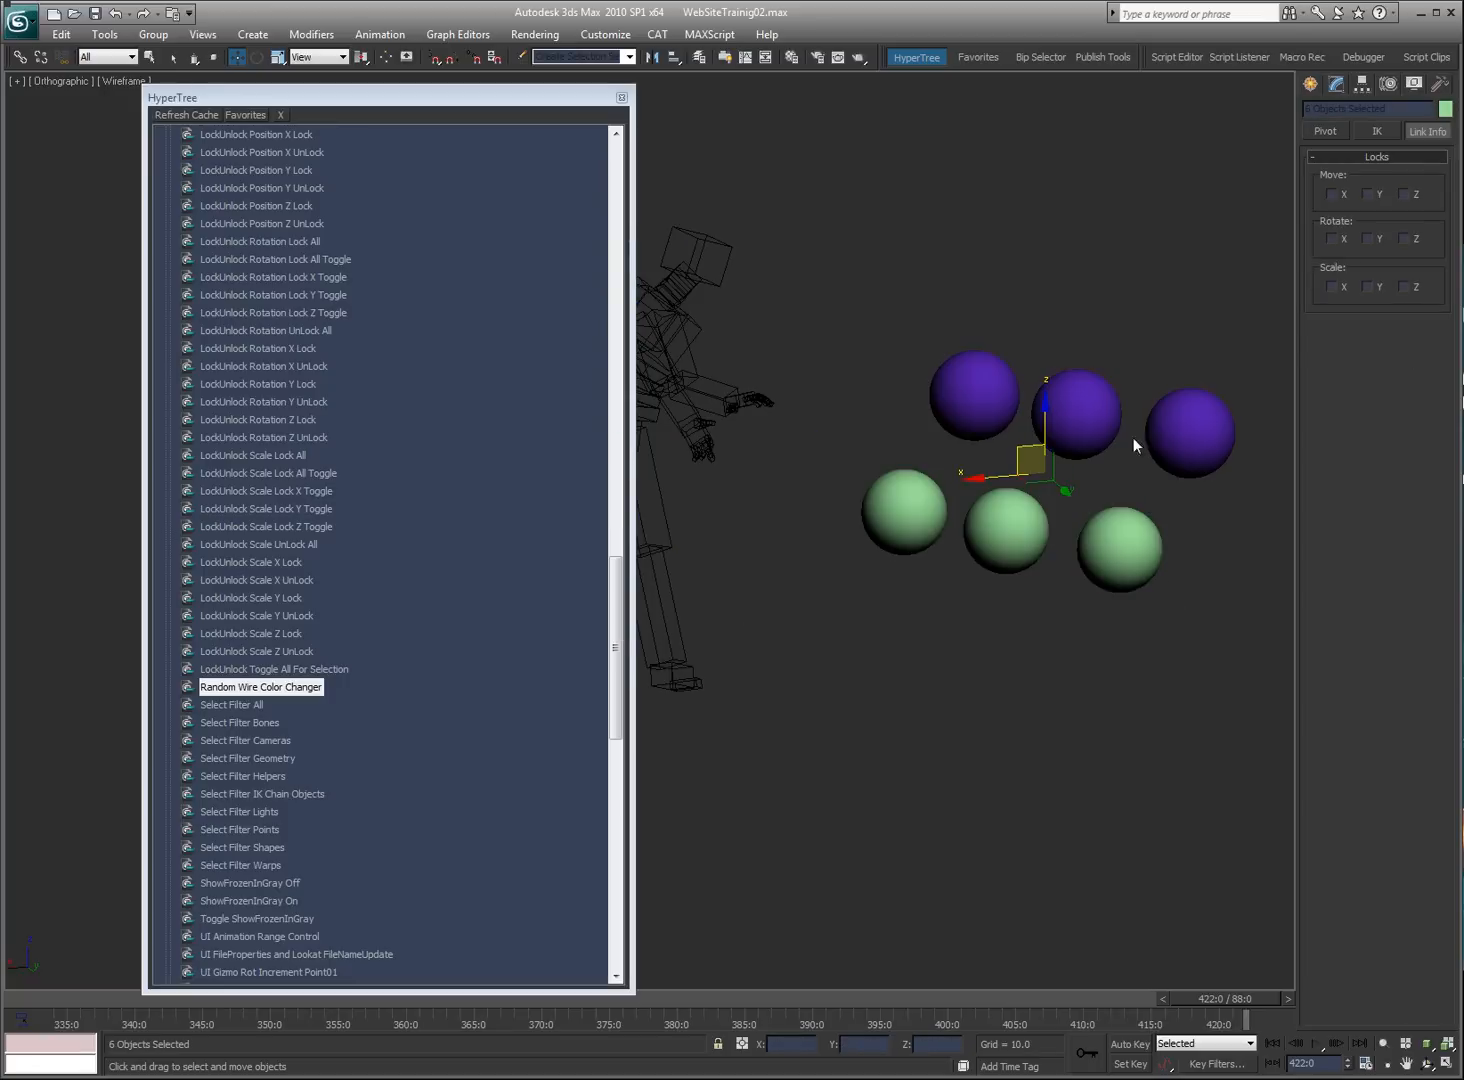
double_click(276, 689)
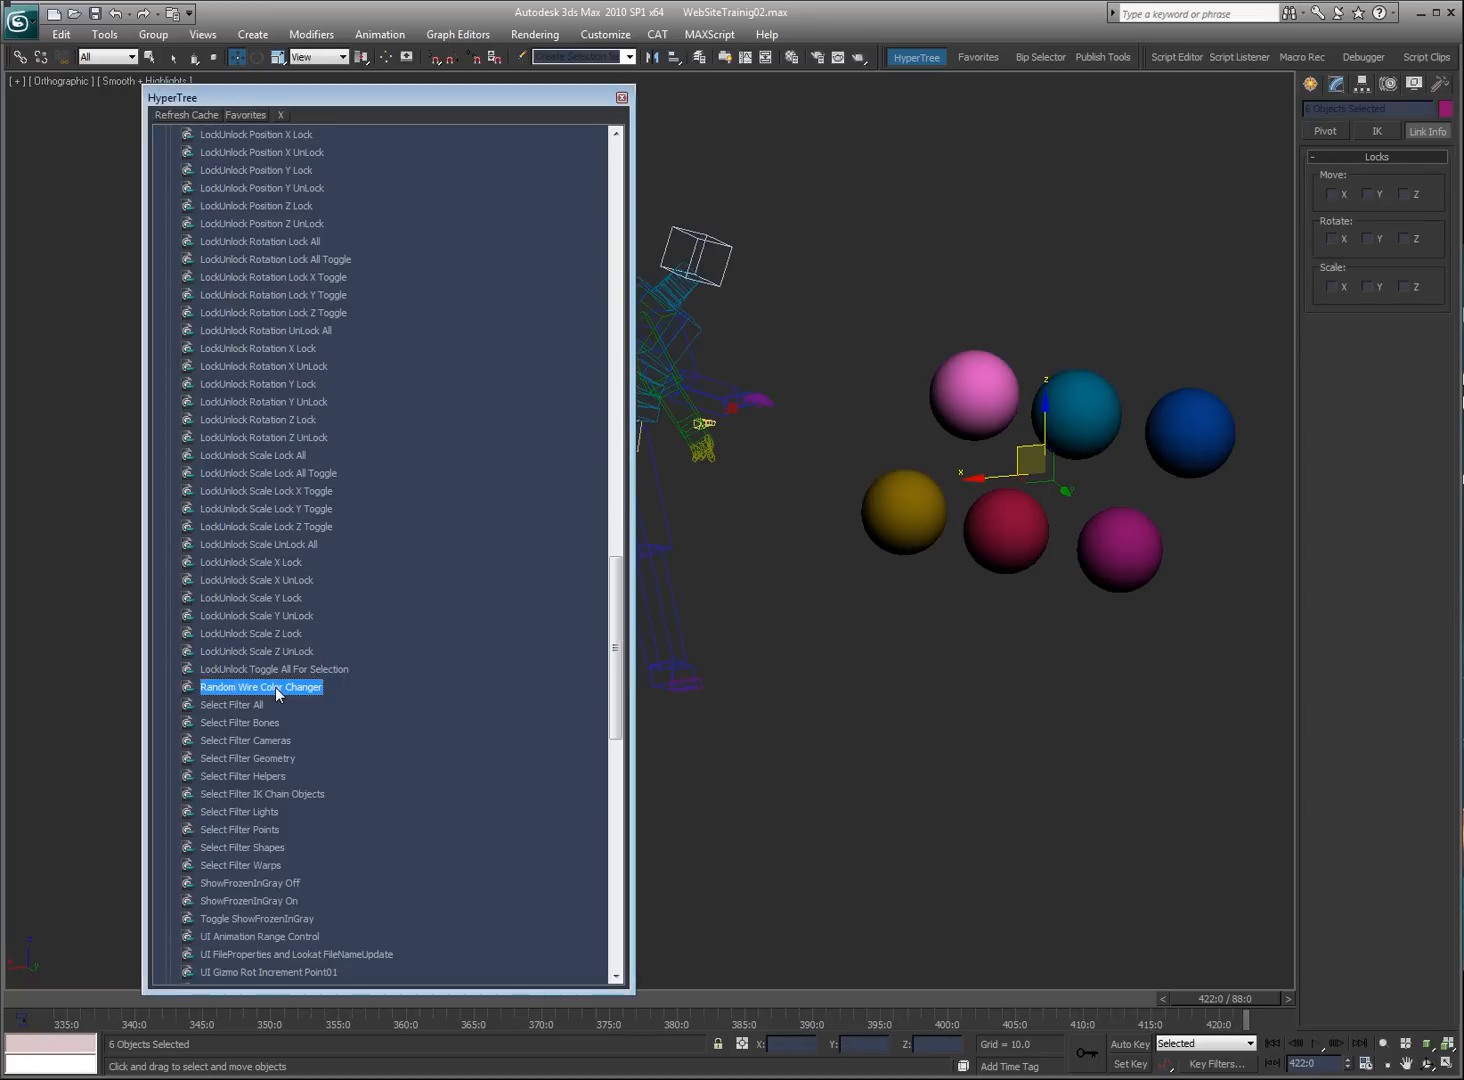
double_click(275, 687)
double_click(274, 688)
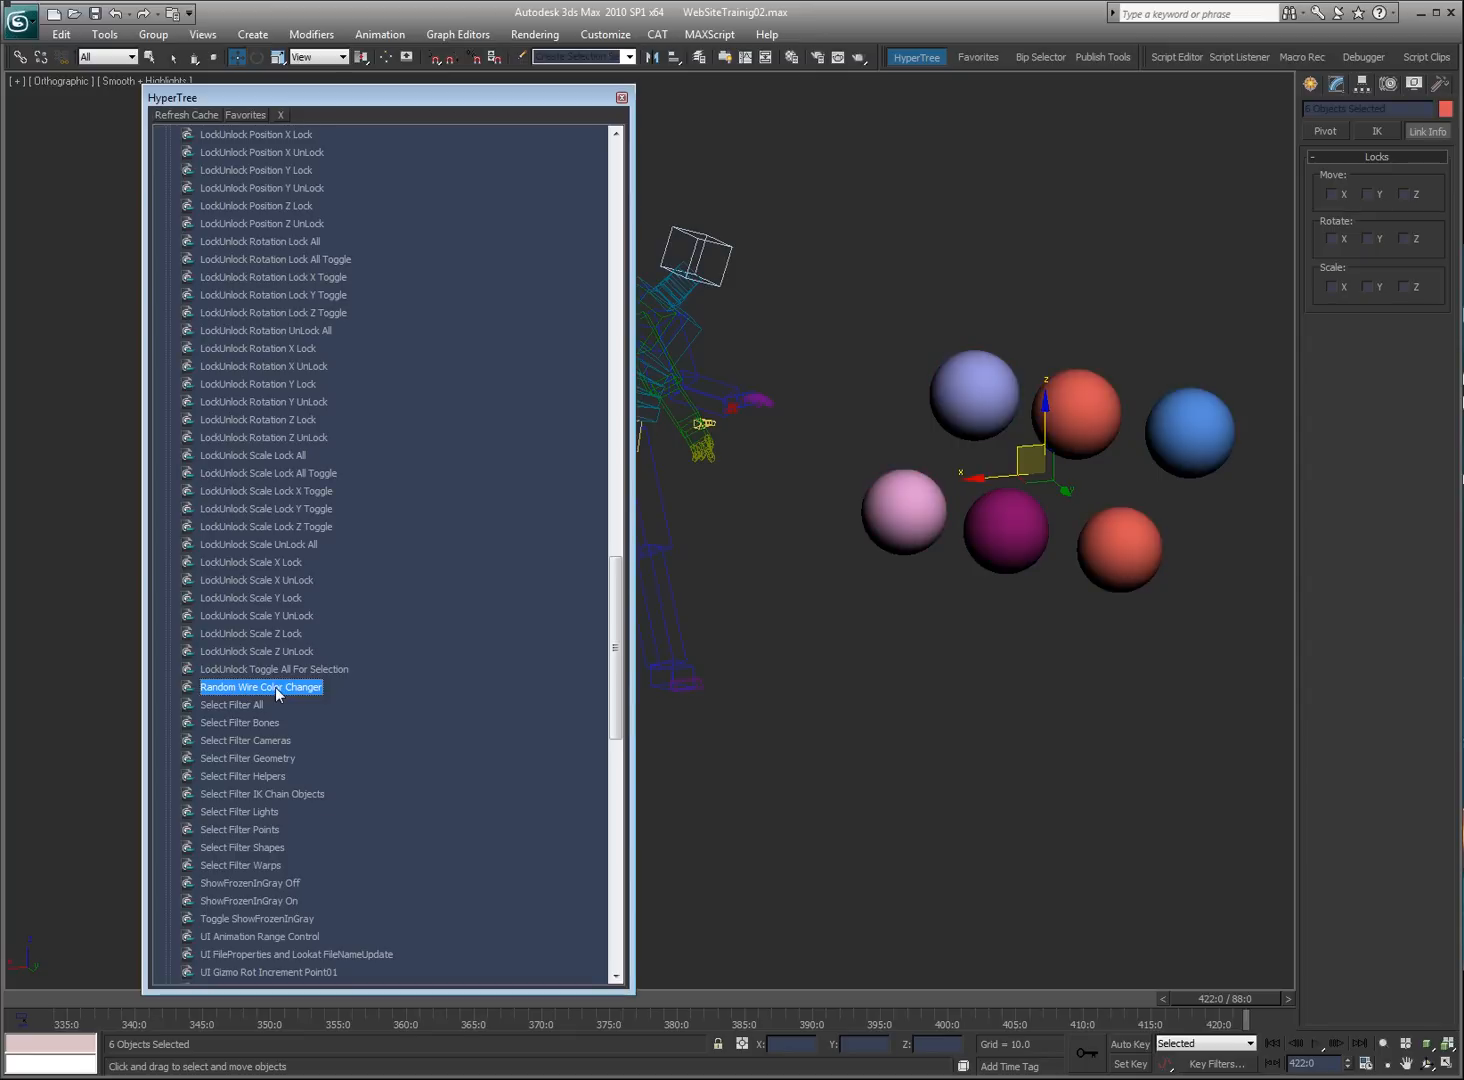
Step: Apply Random Wire Color Changer to the six selected spheres five more times, and clear the selection
double_click(274, 688)
double_click(274, 688)
double_click(275, 688)
double_click(275, 687)
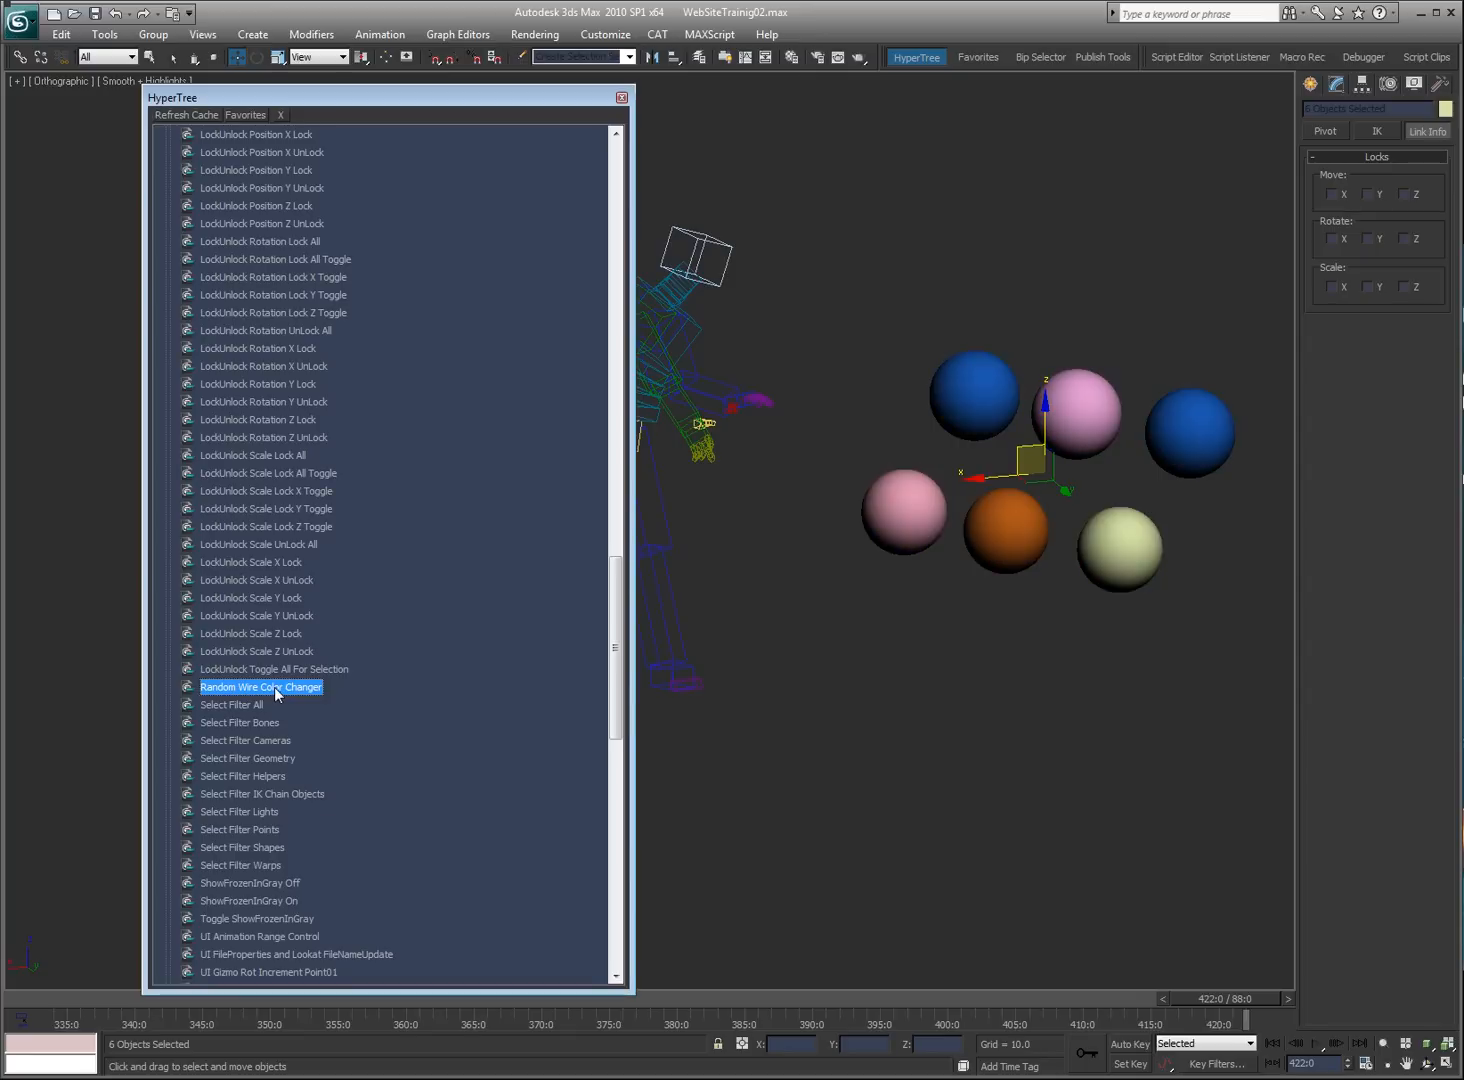
double_click(274, 687)
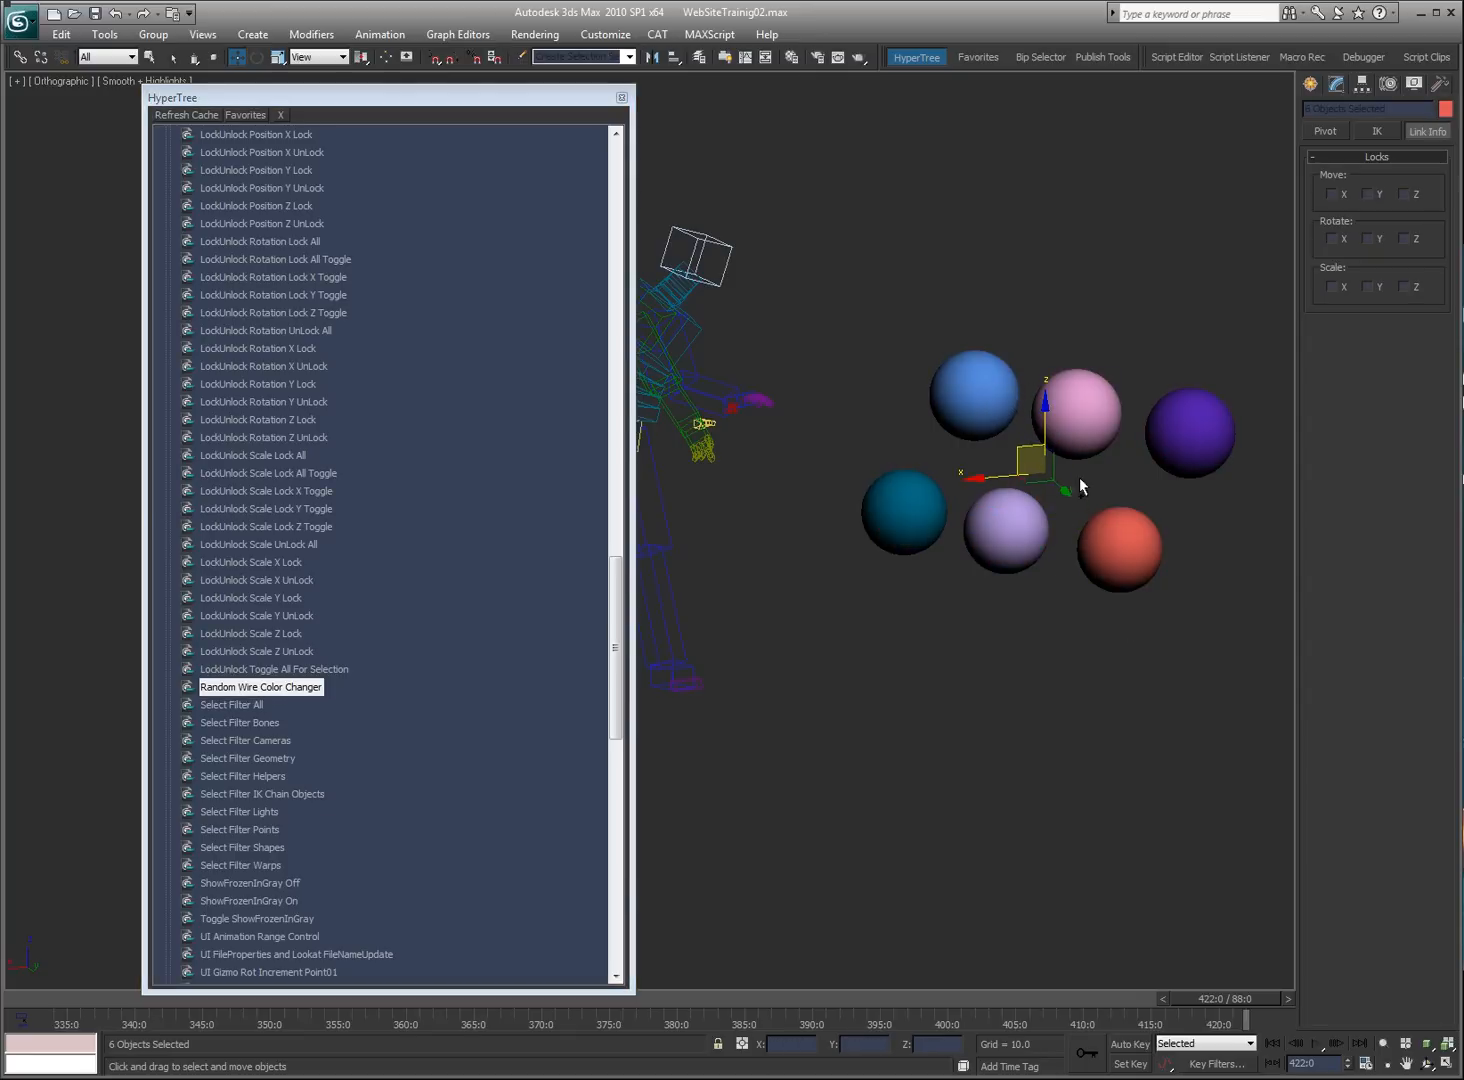
left_click(837, 685)
Step: Review the Select Filter commands from Select Filter All to Select Filter Warps, and check the main selection filter options
left_click(231, 704)
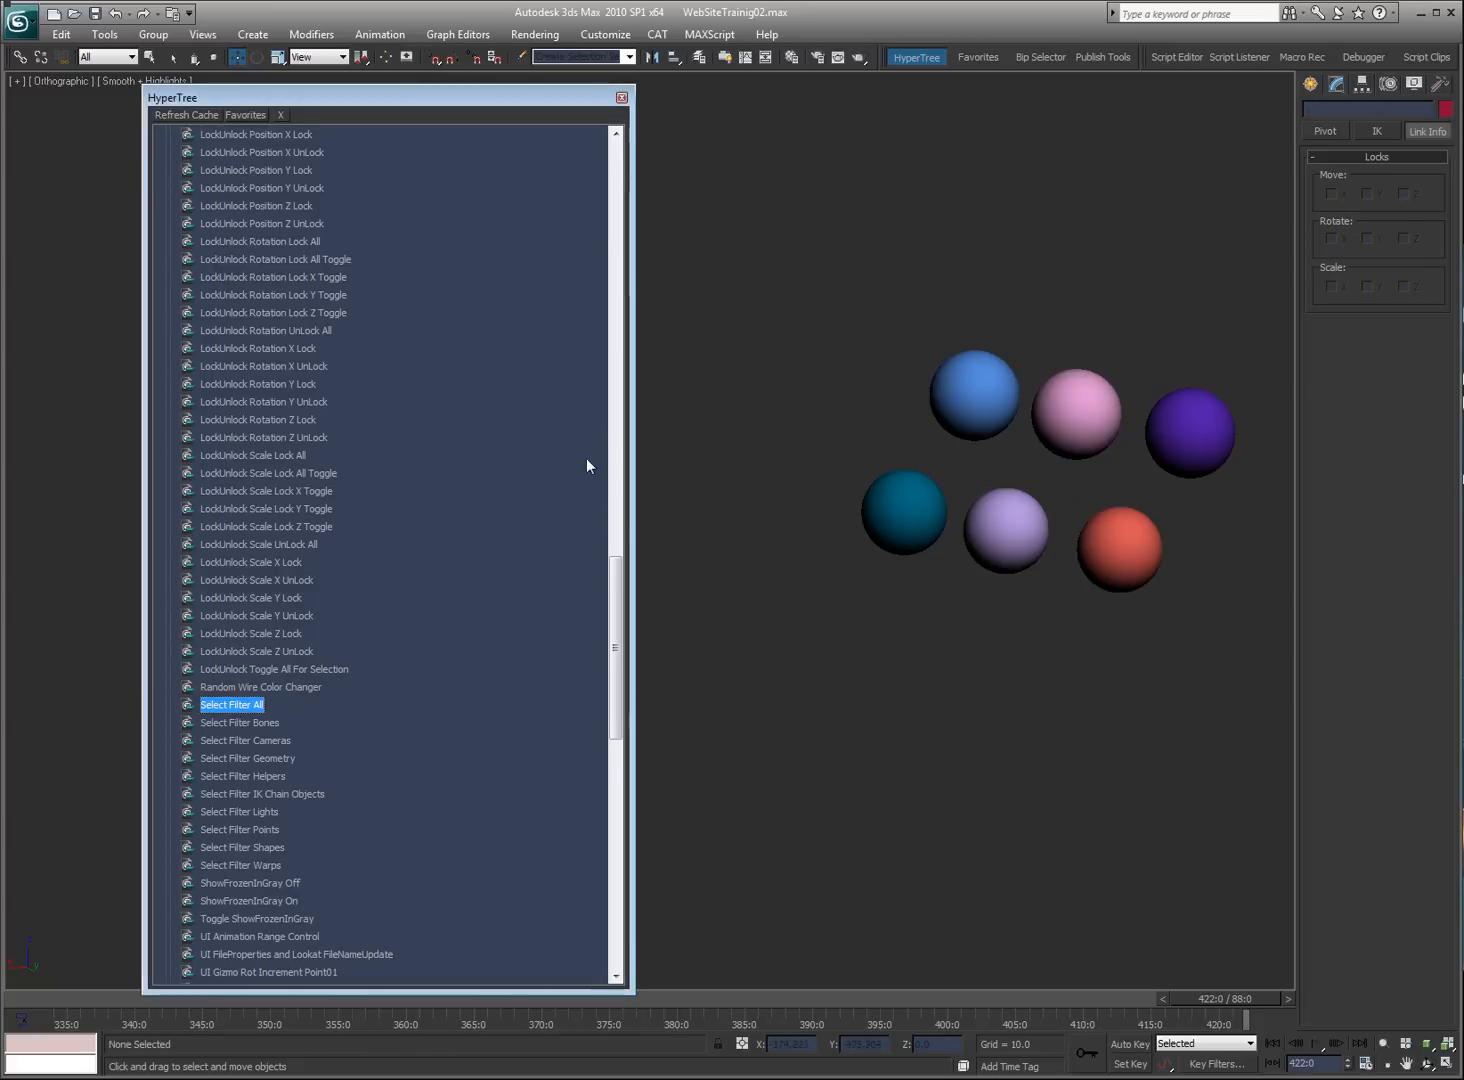
left_click(601, 581)
left_click_drag(615, 620, 605, 697)
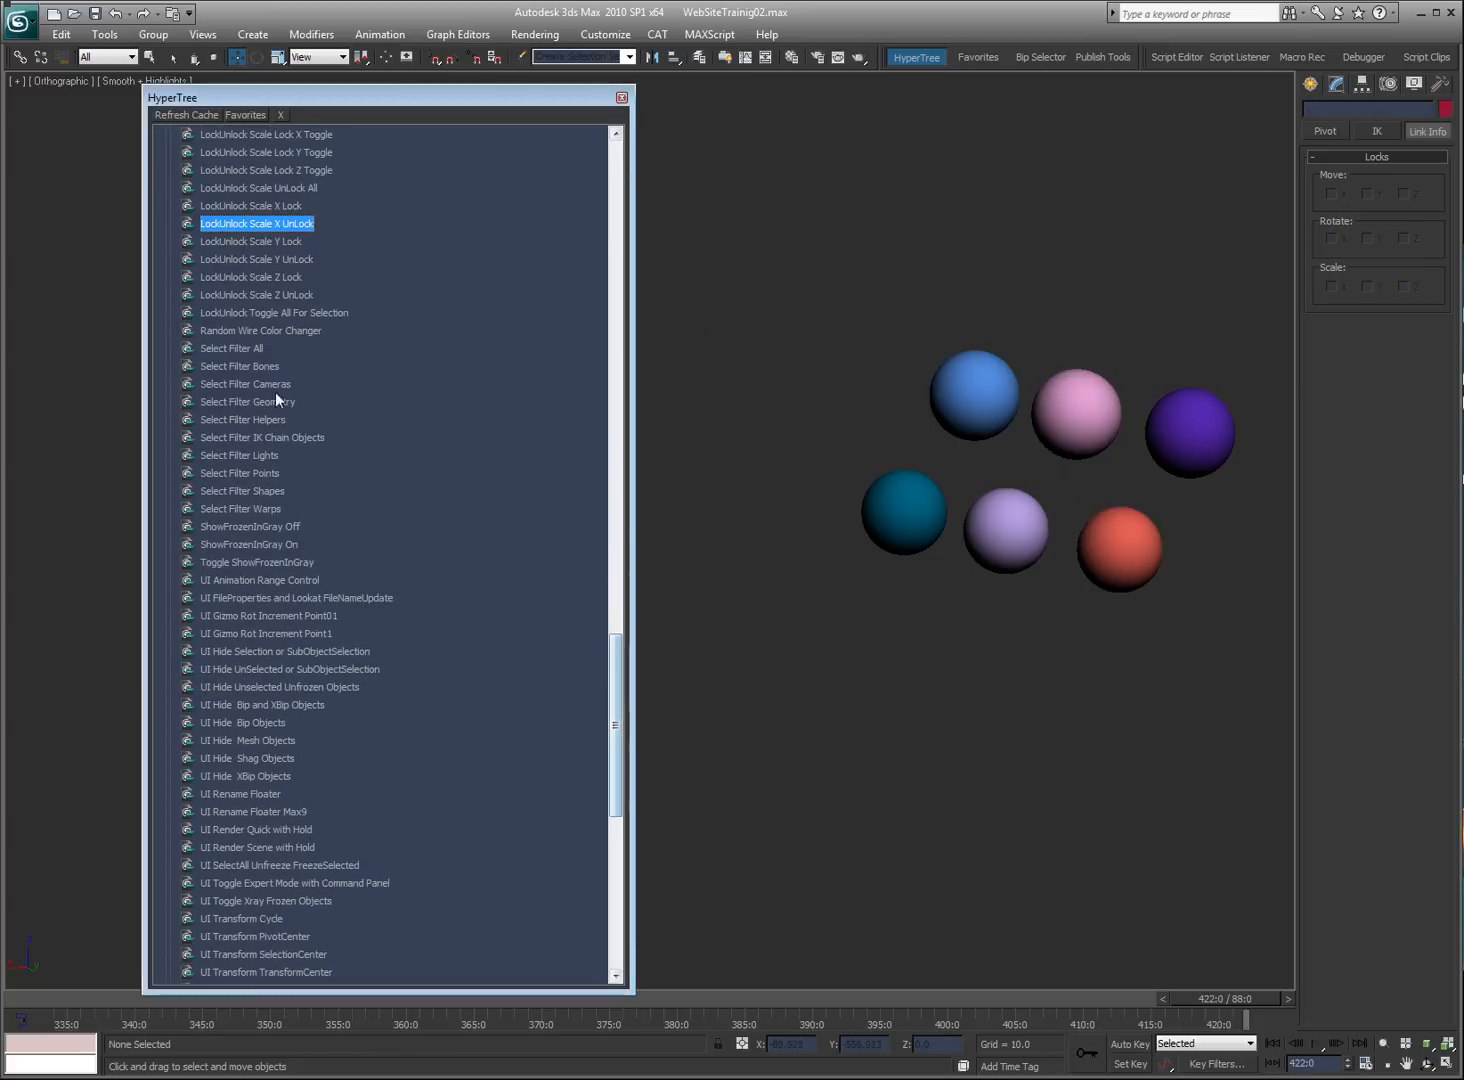
left_click(238, 347)
left_click(254, 509)
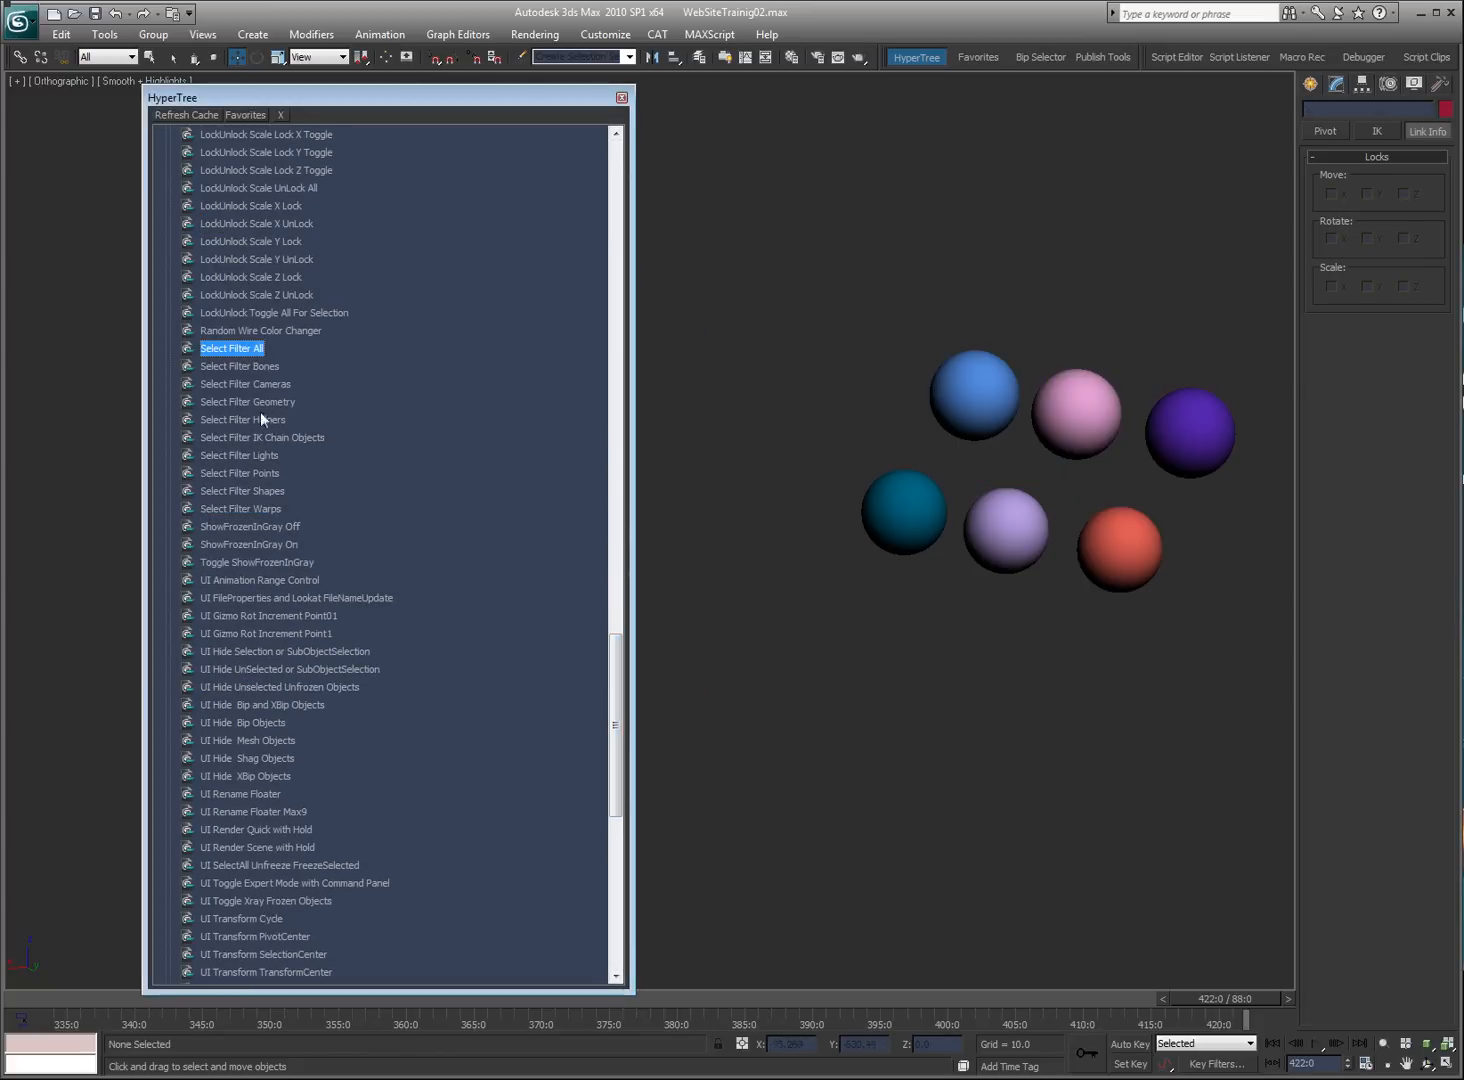
left_click(129, 58)
left_click(126, 59)
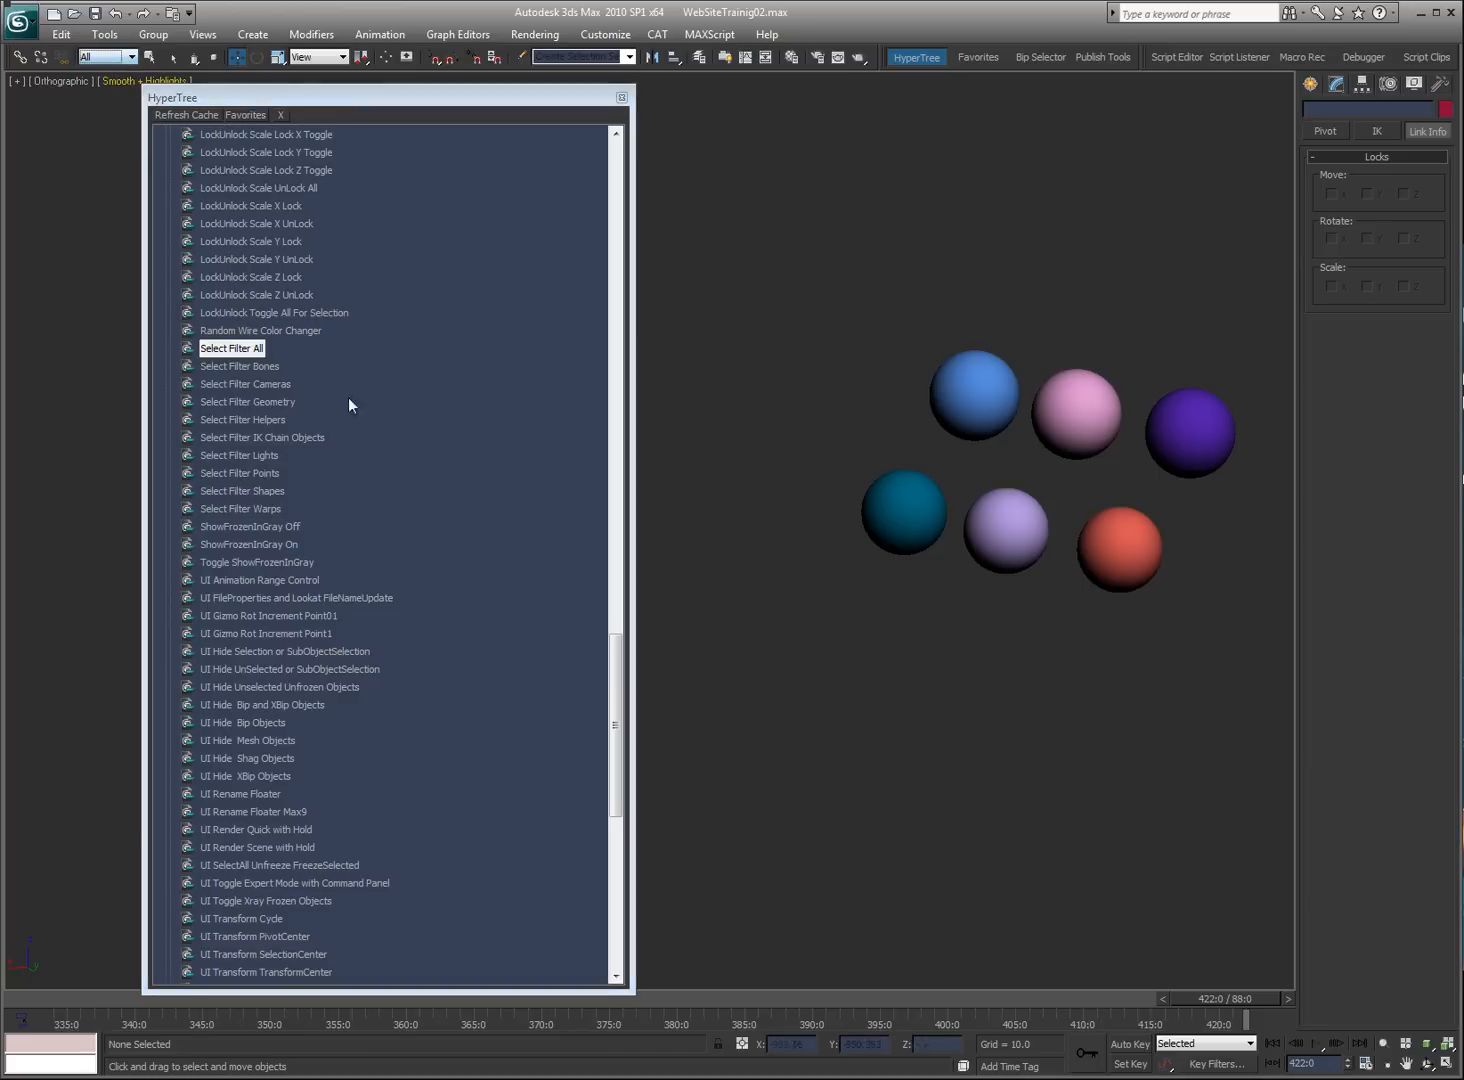
Step: Review the ShowFrozenInGray commands, and freeze all six spheres with the lower middle one shifted slightly
left_click(250, 530)
left_click(256, 546)
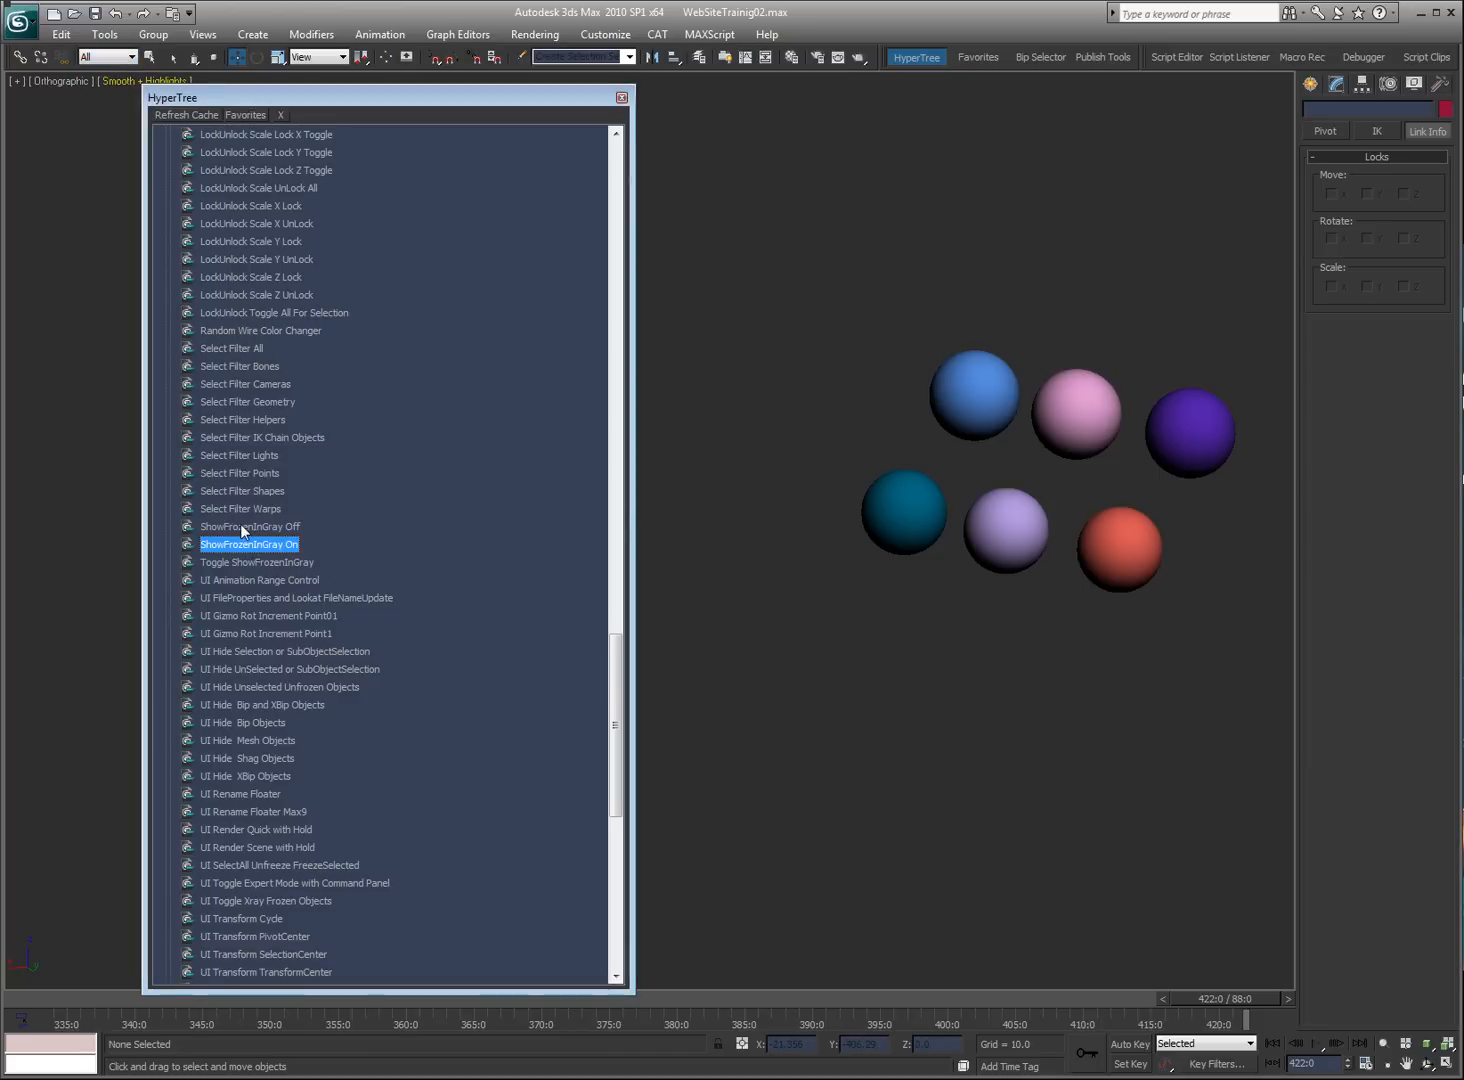
left_click(270, 562)
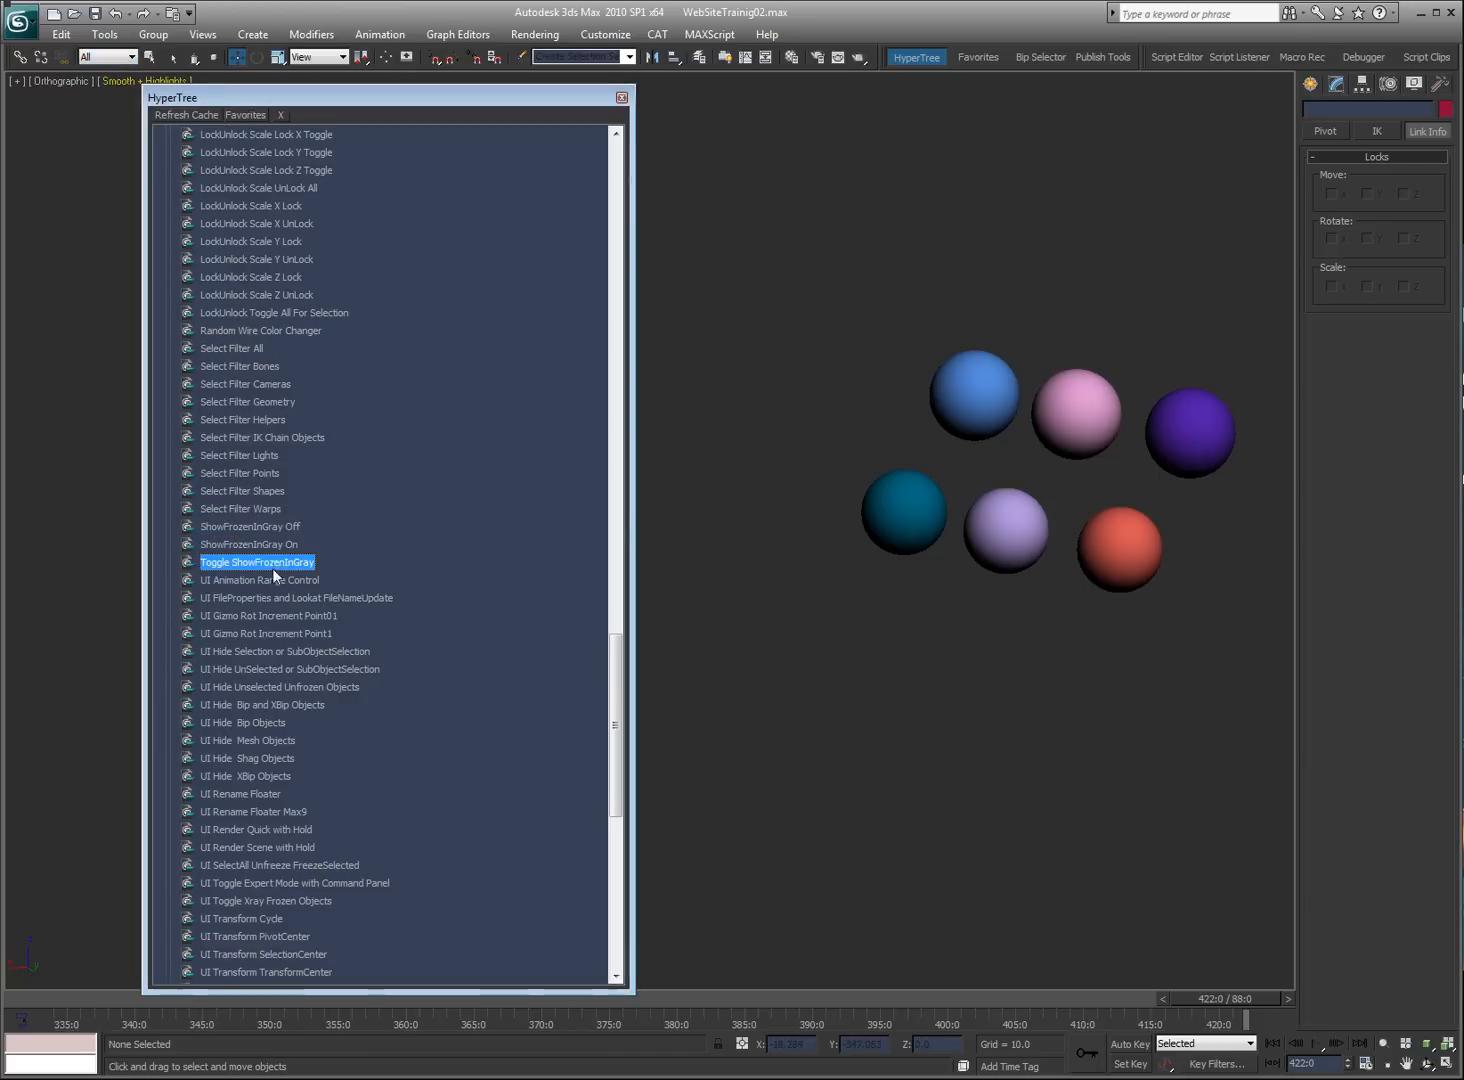
left_click_drag(1010, 539, 1021, 560)
mouse_move(1188, 611)
left_mouse_down()
mouse_move(943, 484)
mouse_move(994, 386)
left_mouse_up()
key("6")
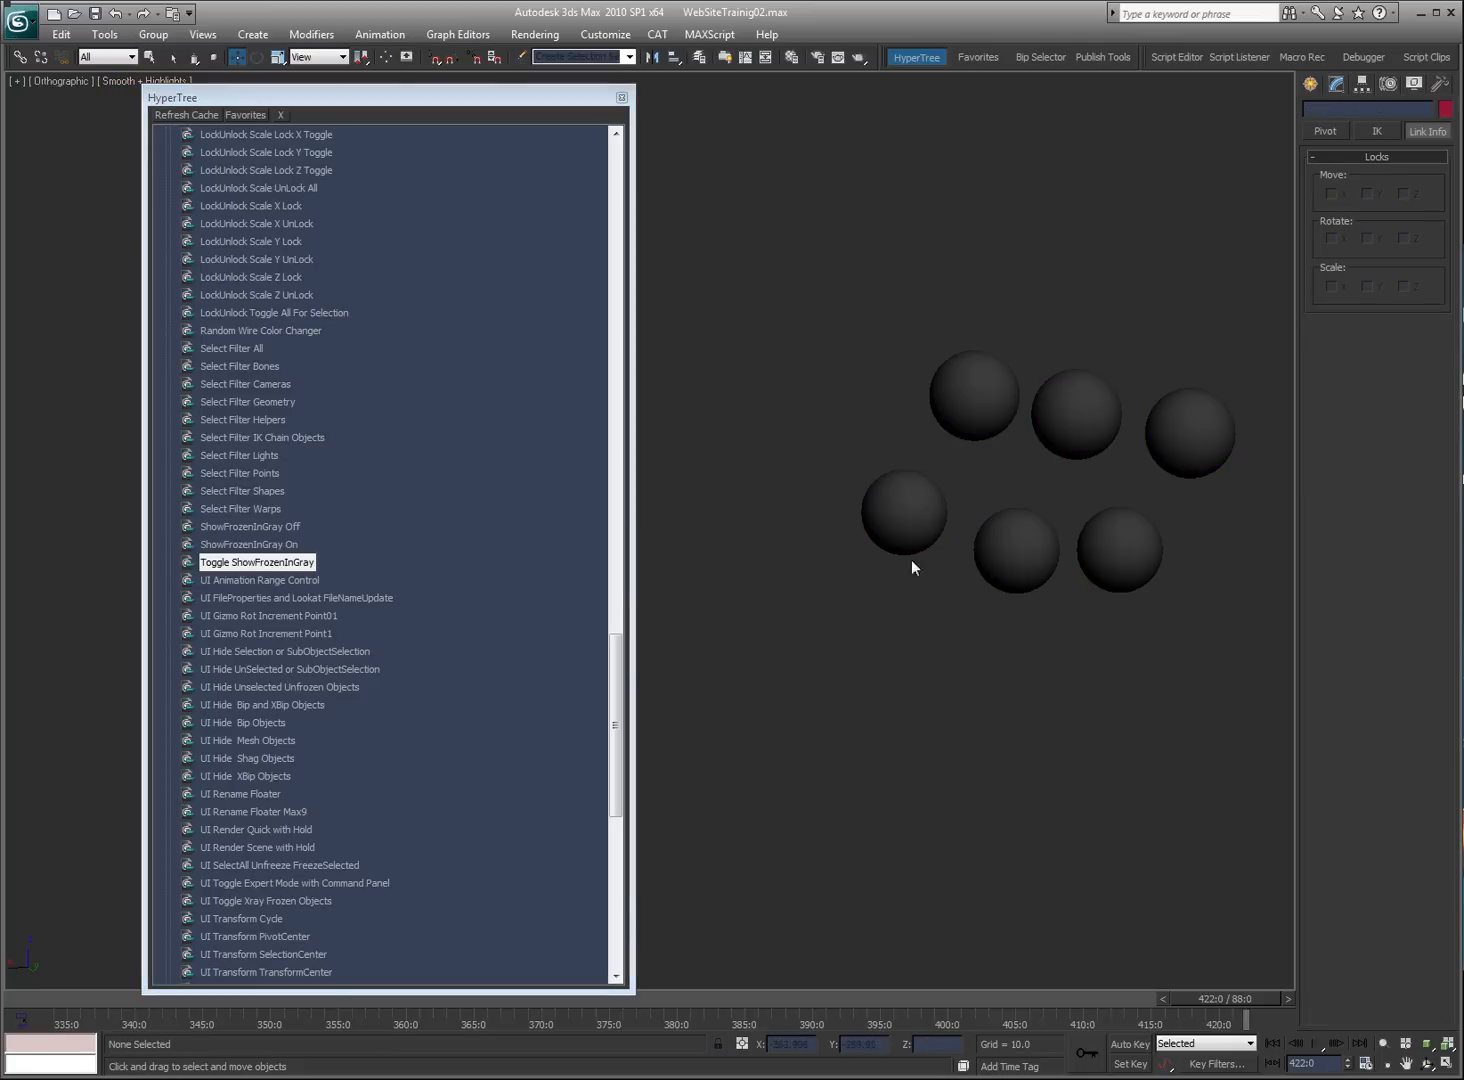
Step: Run Toggle ShowFrozenInGray, and select all six unfrozen spheres again
left_click(257, 563)
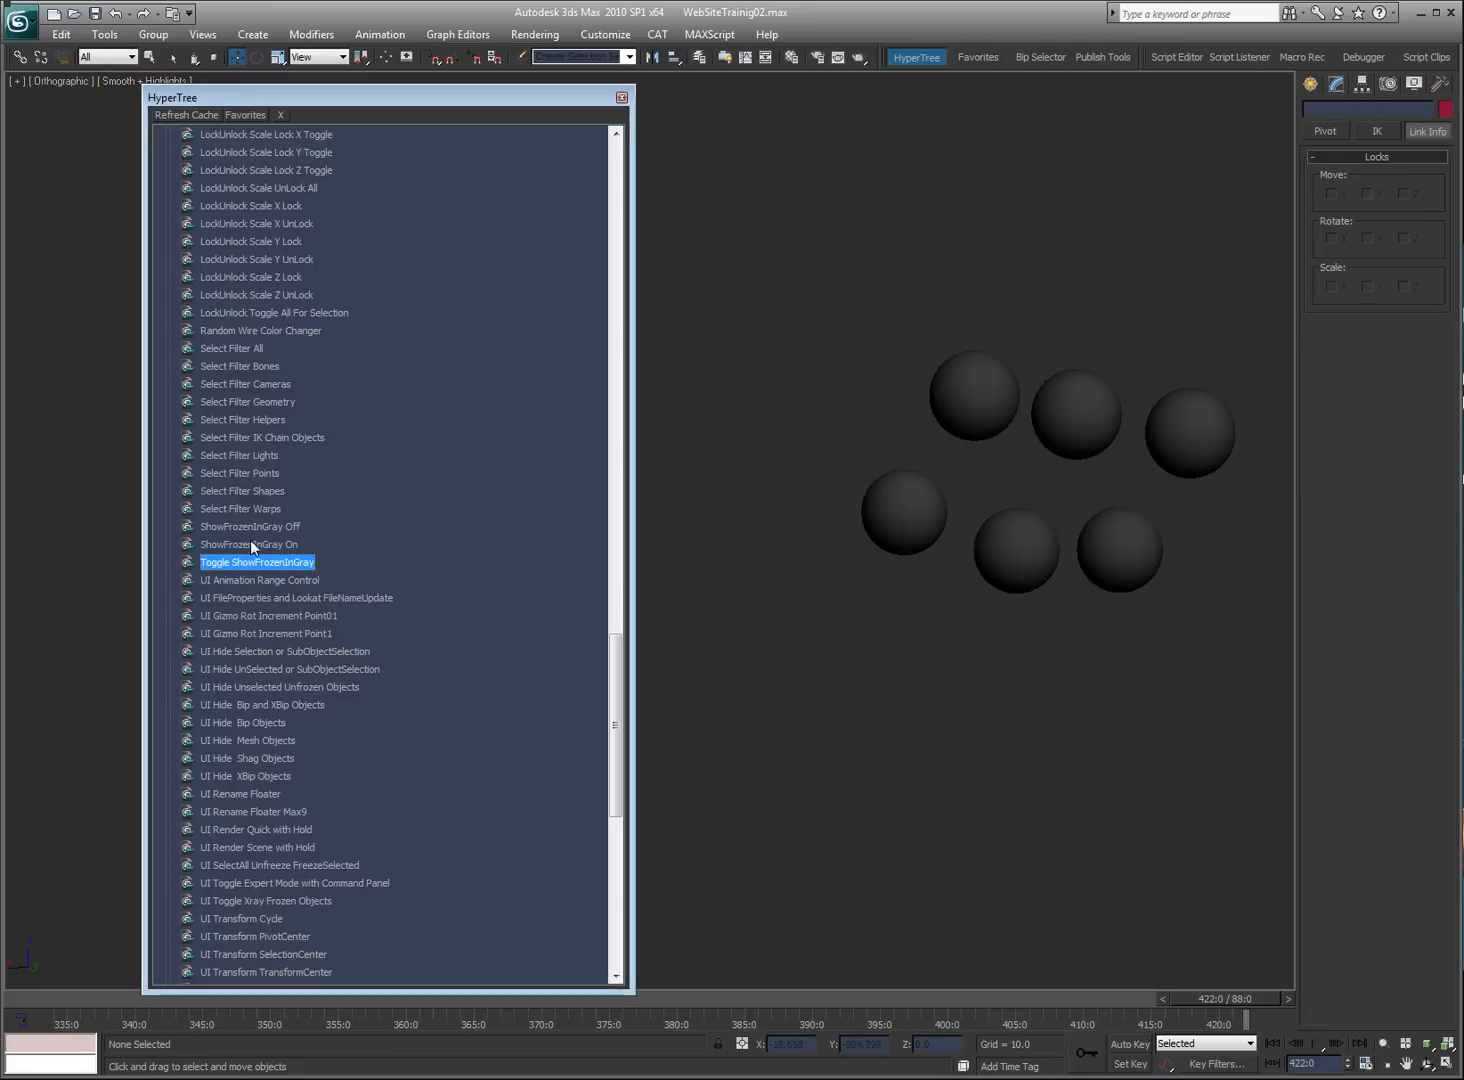
double_click(256, 562)
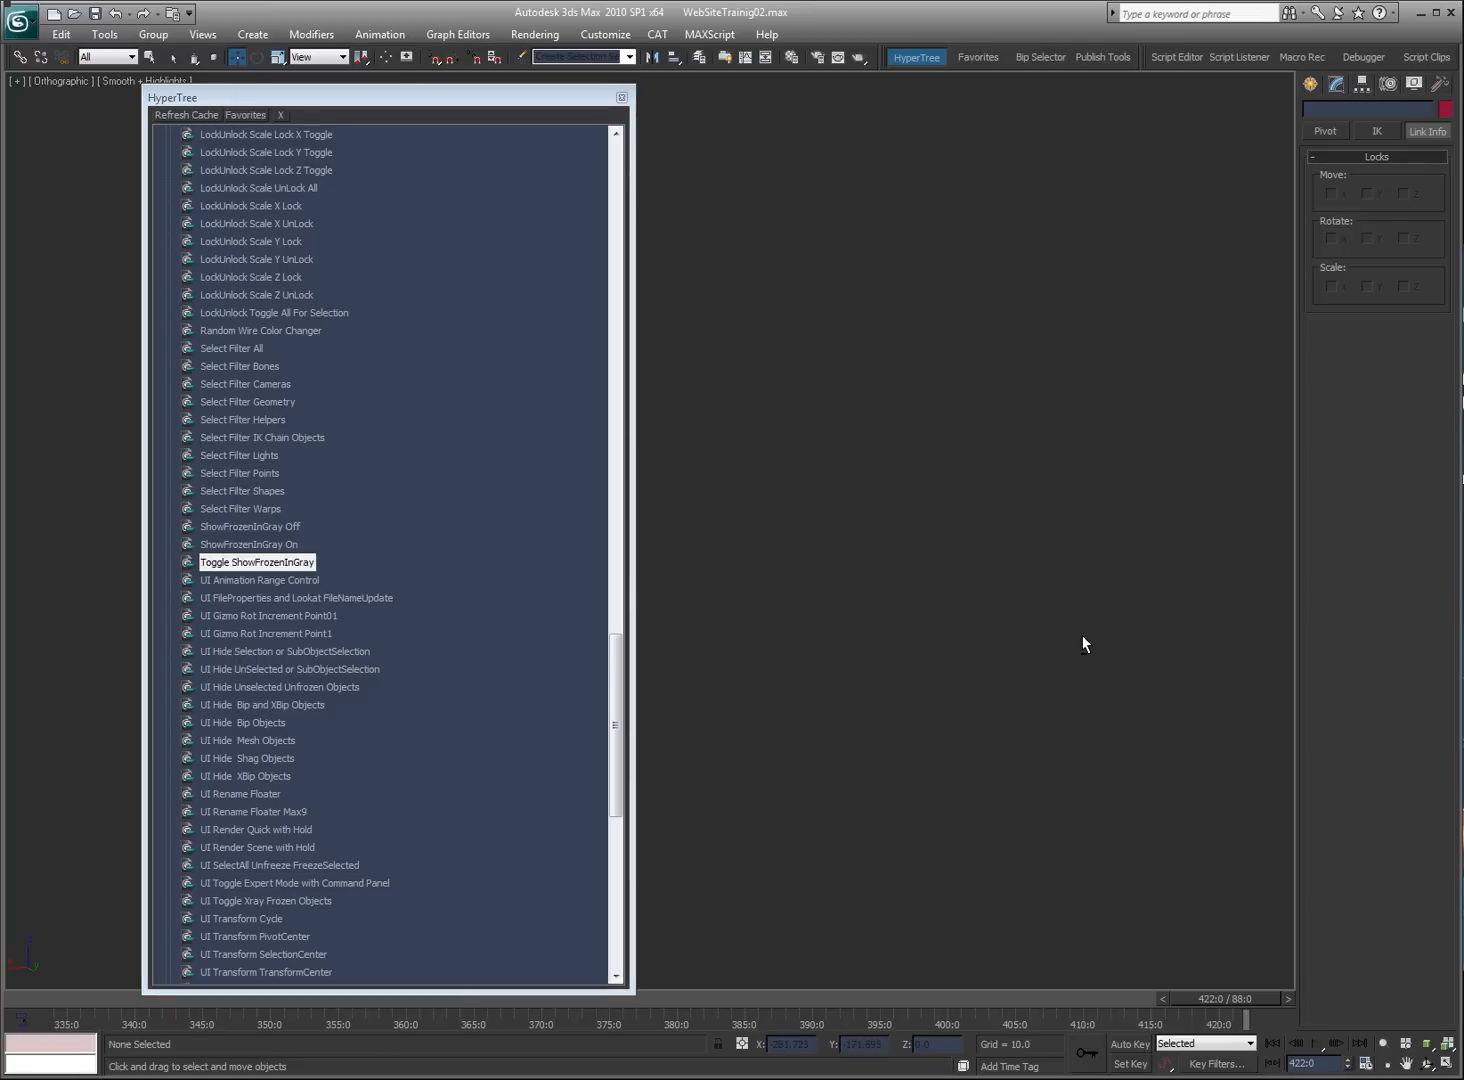
mouse_move(1134, 642)
left_mouse_down()
mouse_move(880, 527)
mouse_move(1215, 434)
mouse_move(951, 393)
left_mouse_up()
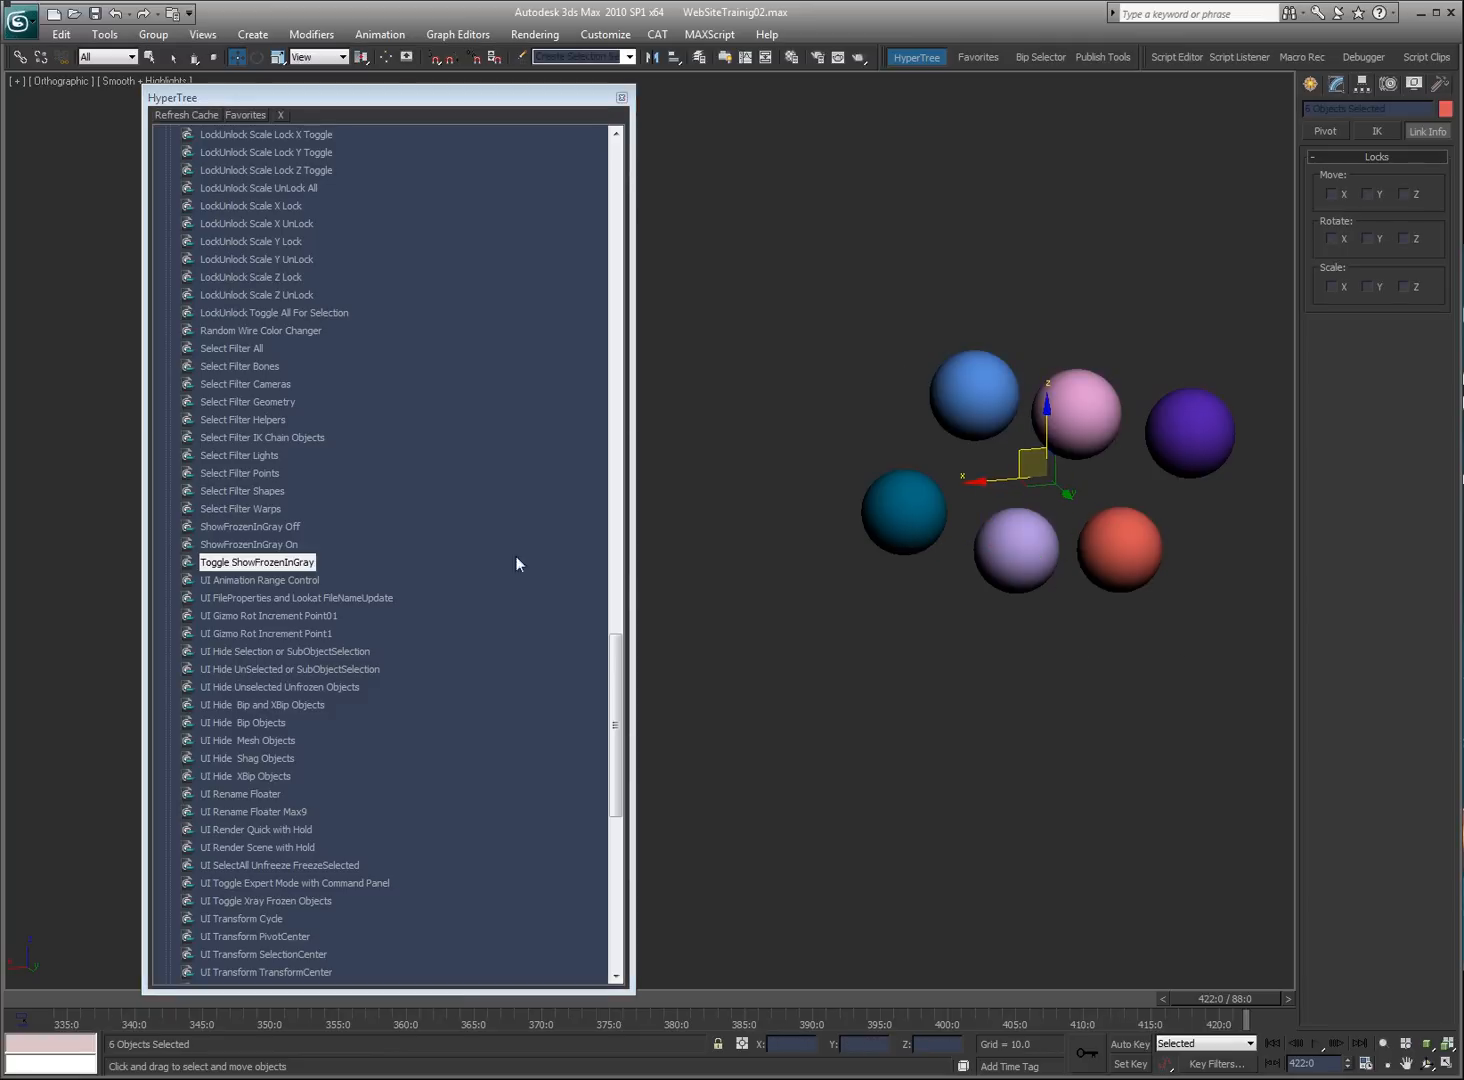
left_click(251, 526)
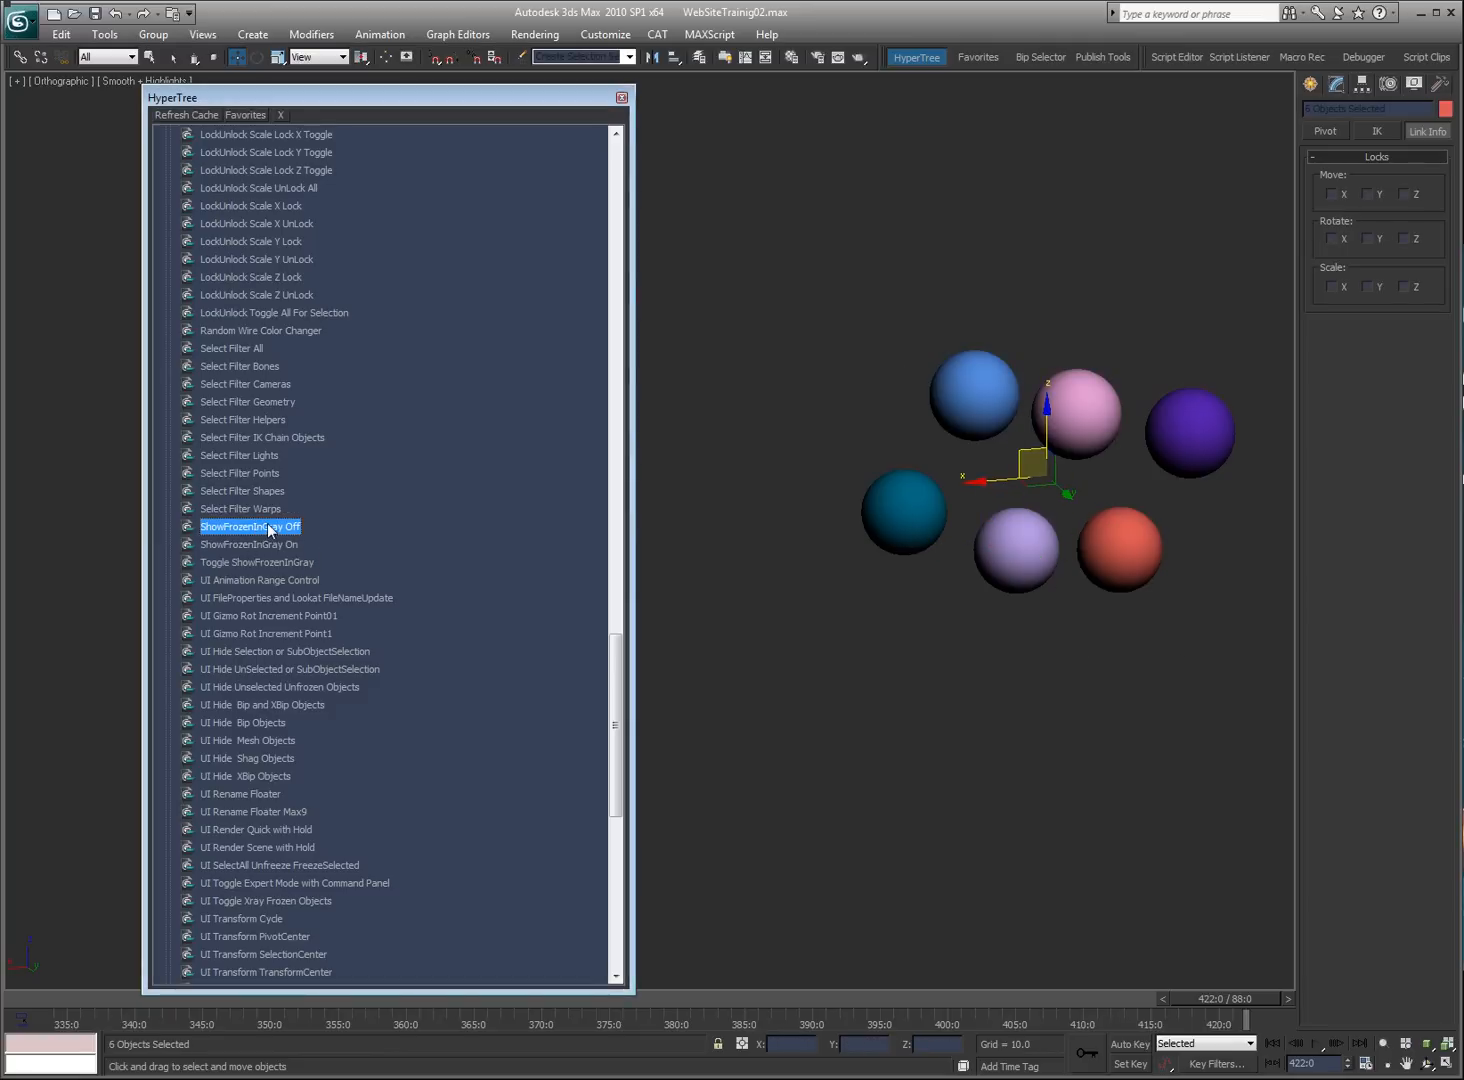
key("f")
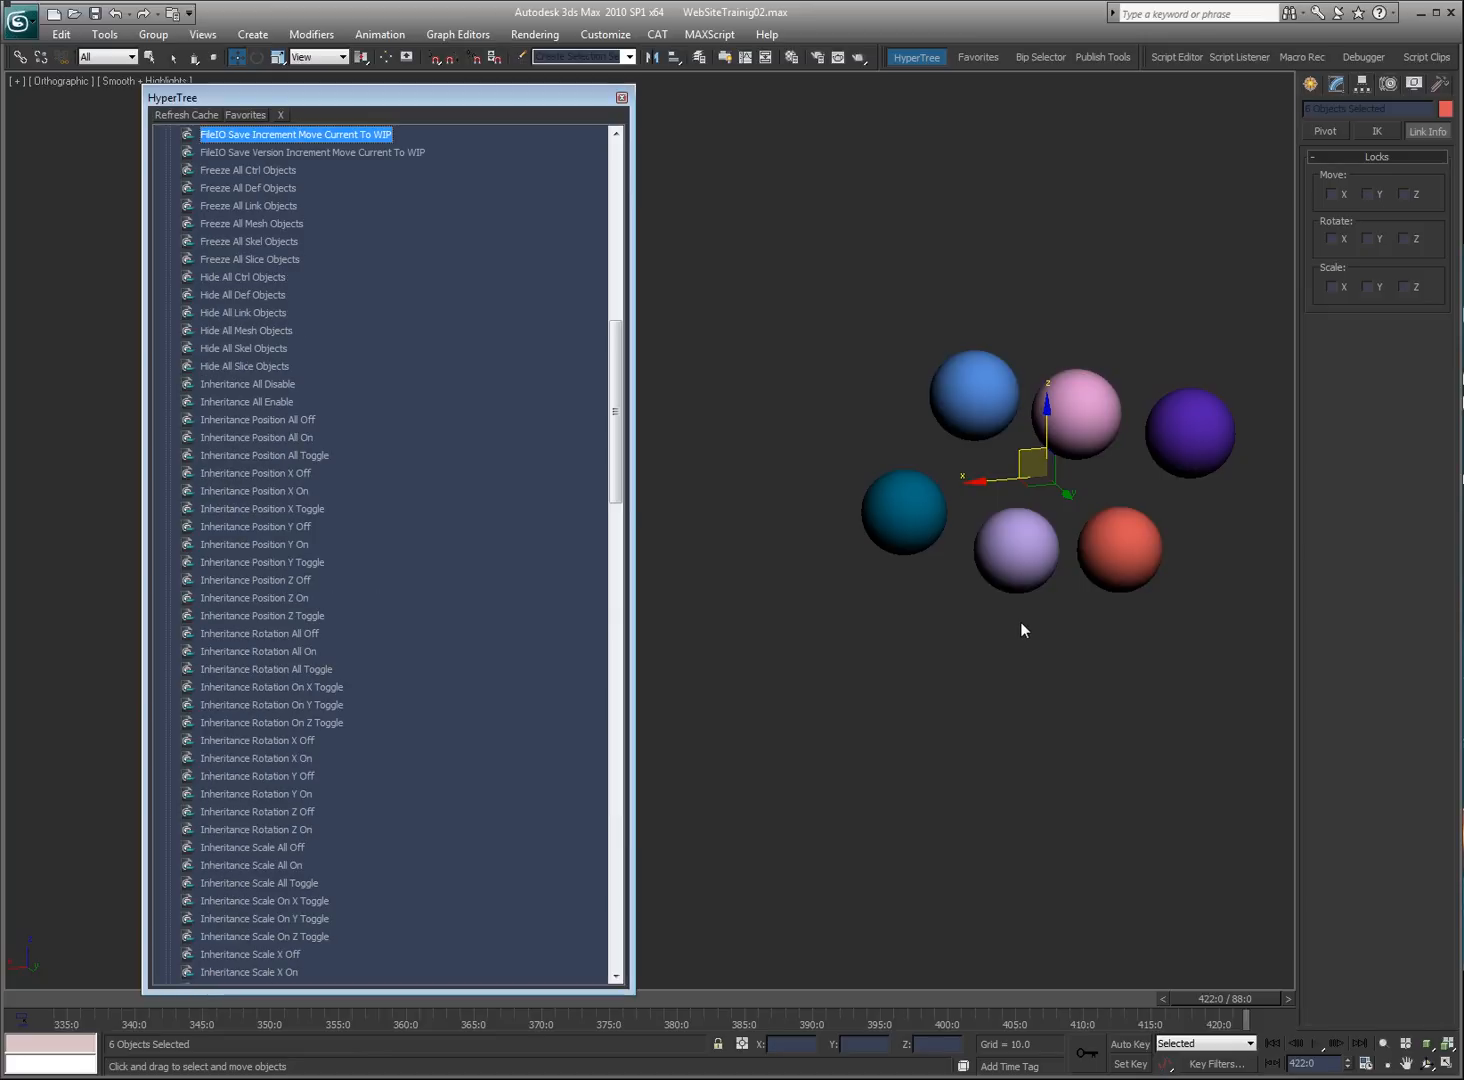
left_click(1022, 622)
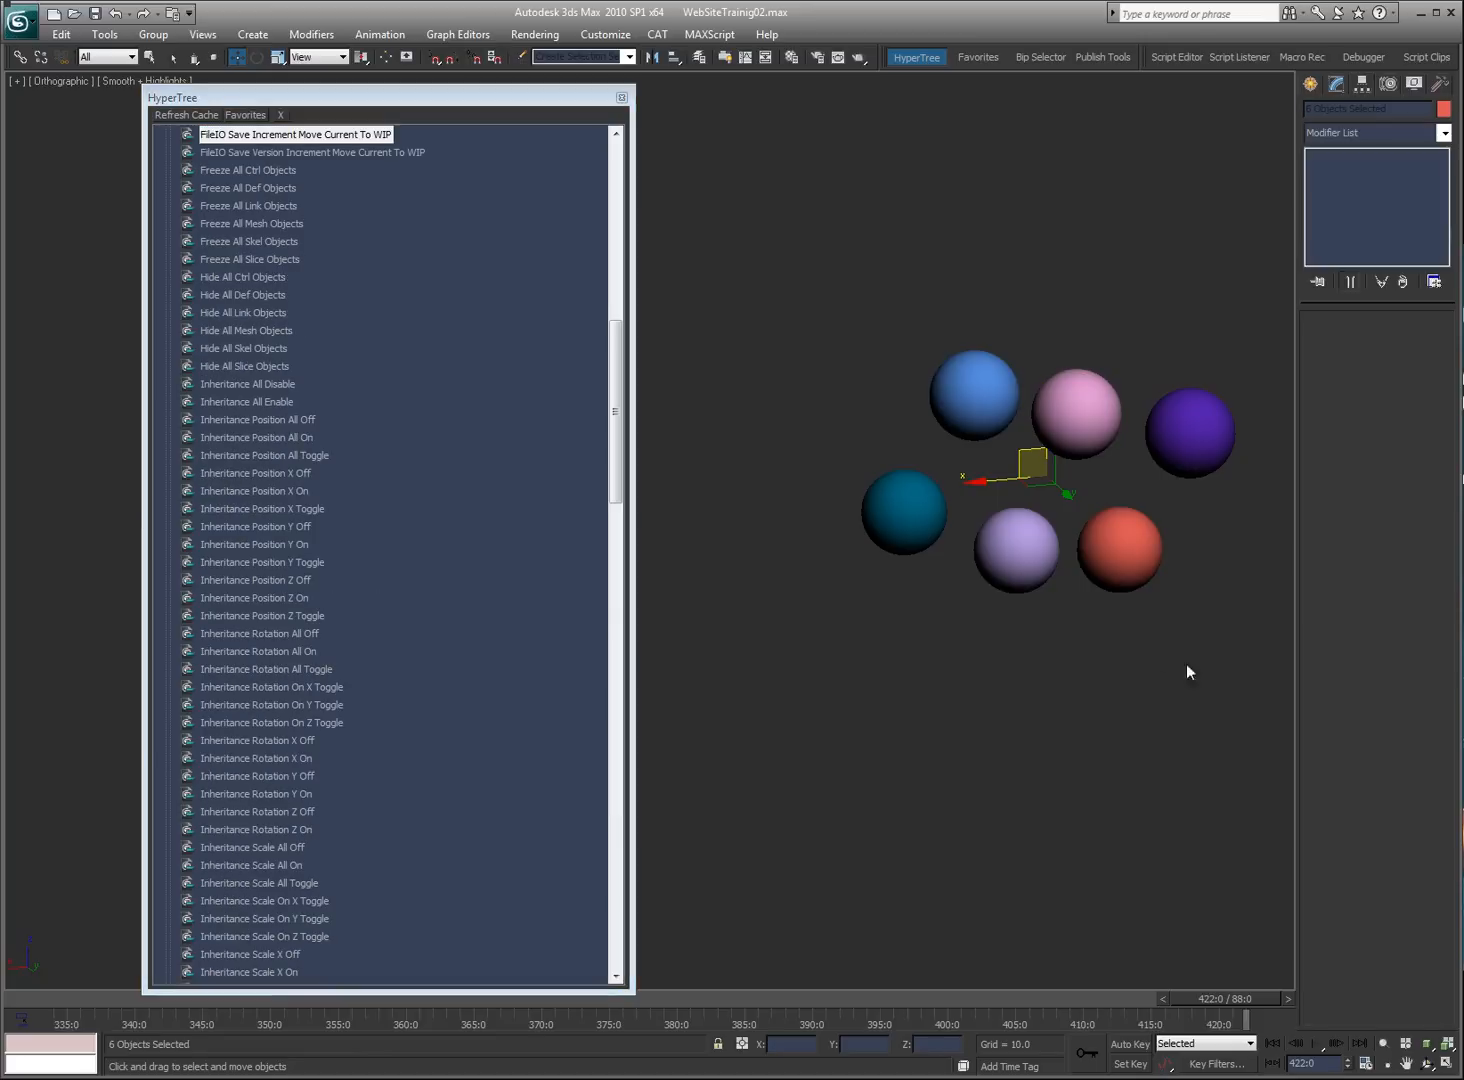
Step: Try deleting the two rightmost spheres and undo it, with the viewport set to wireframe and edged faces
left_click(1170, 408)
key("F3")
key("Delete")
key("F3")
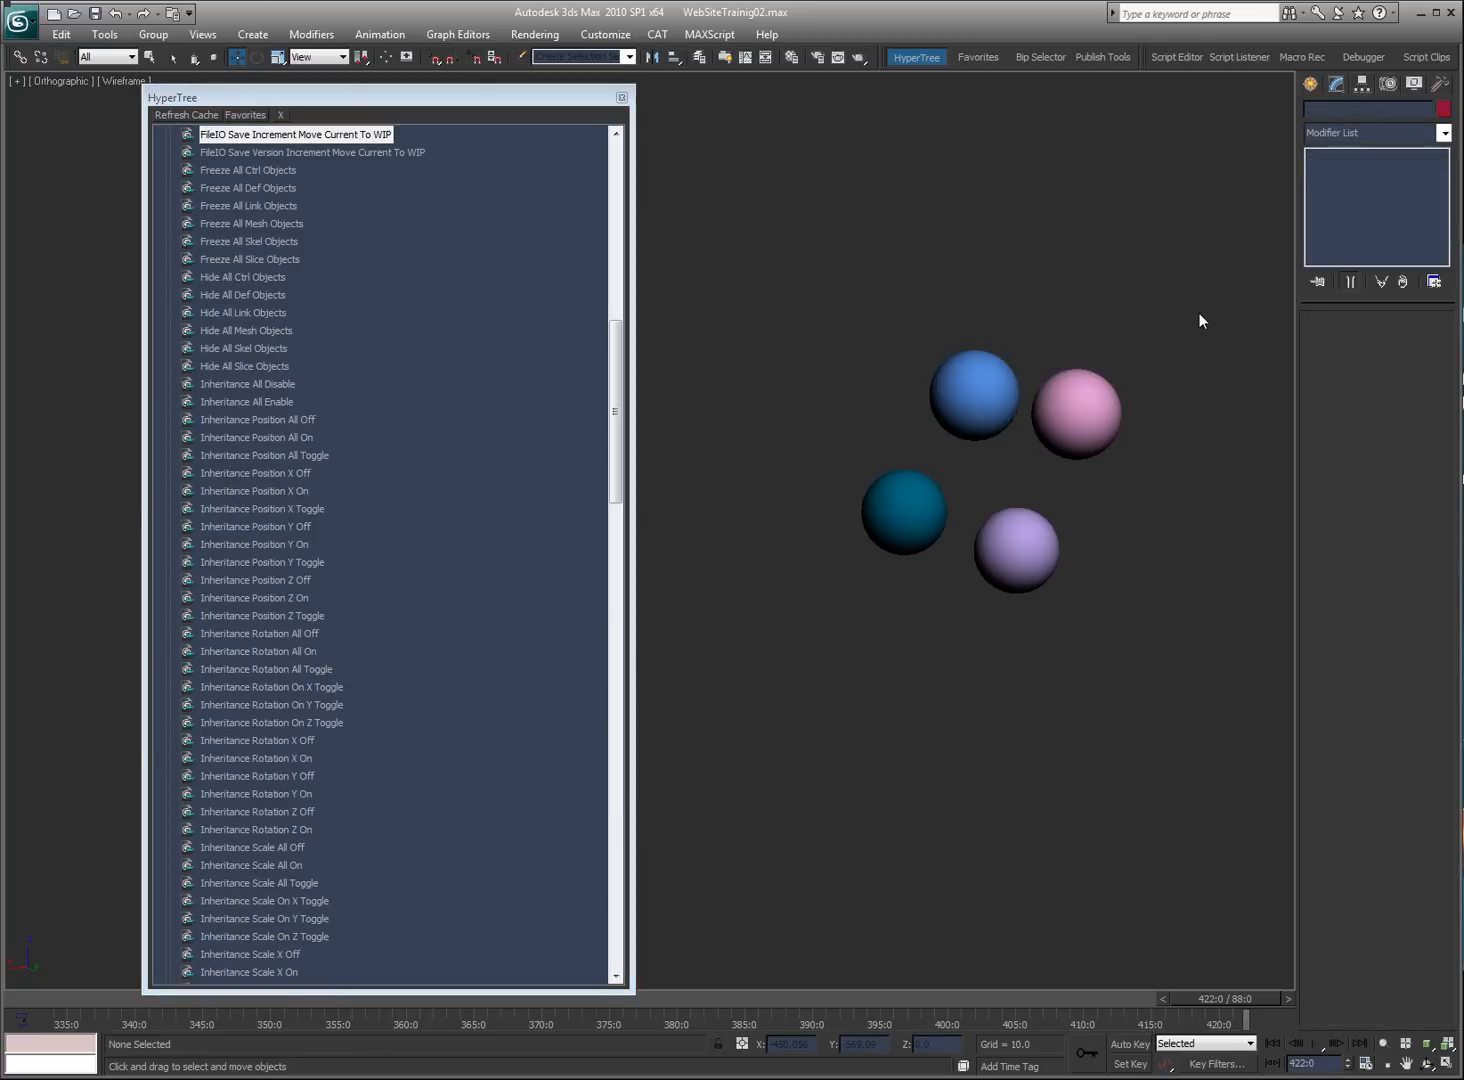
key("F3")
key("ctrl+z")
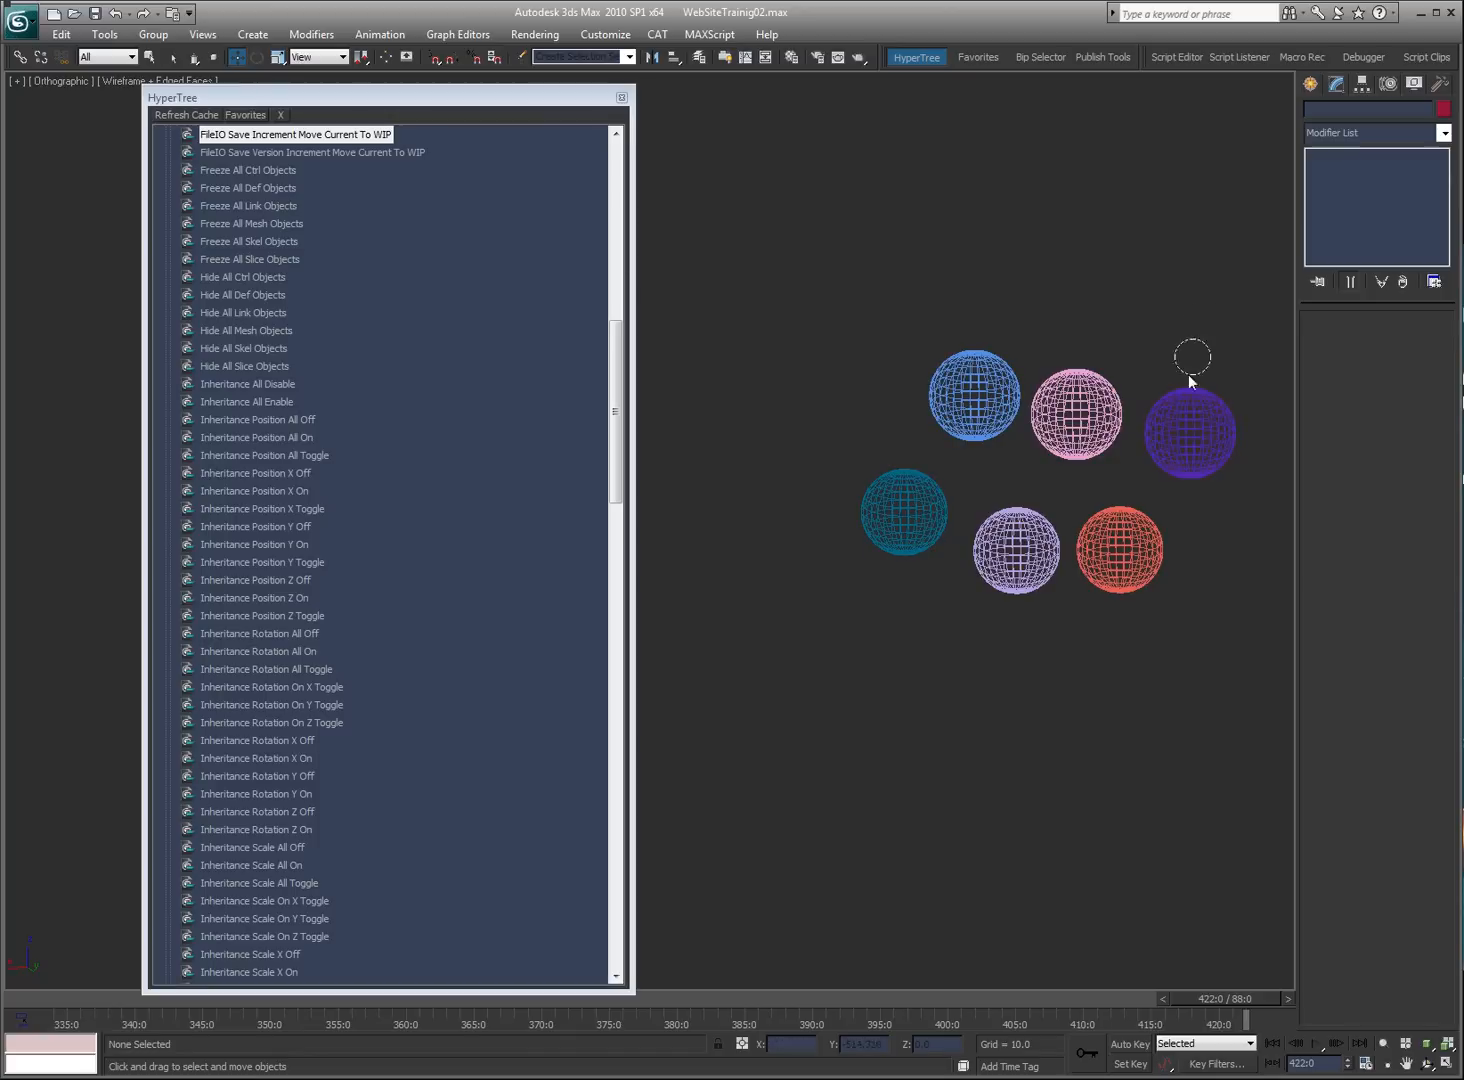
Step: Select the four leftmost spheres and move them slightly upward as a group
mouse_move(1190, 377)
left_mouse_down()
mouse_move(1077, 440)
mouse_move(929, 493)
mouse_move(1099, 284)
mouse_move(1083, 248)
left_mouse_up()
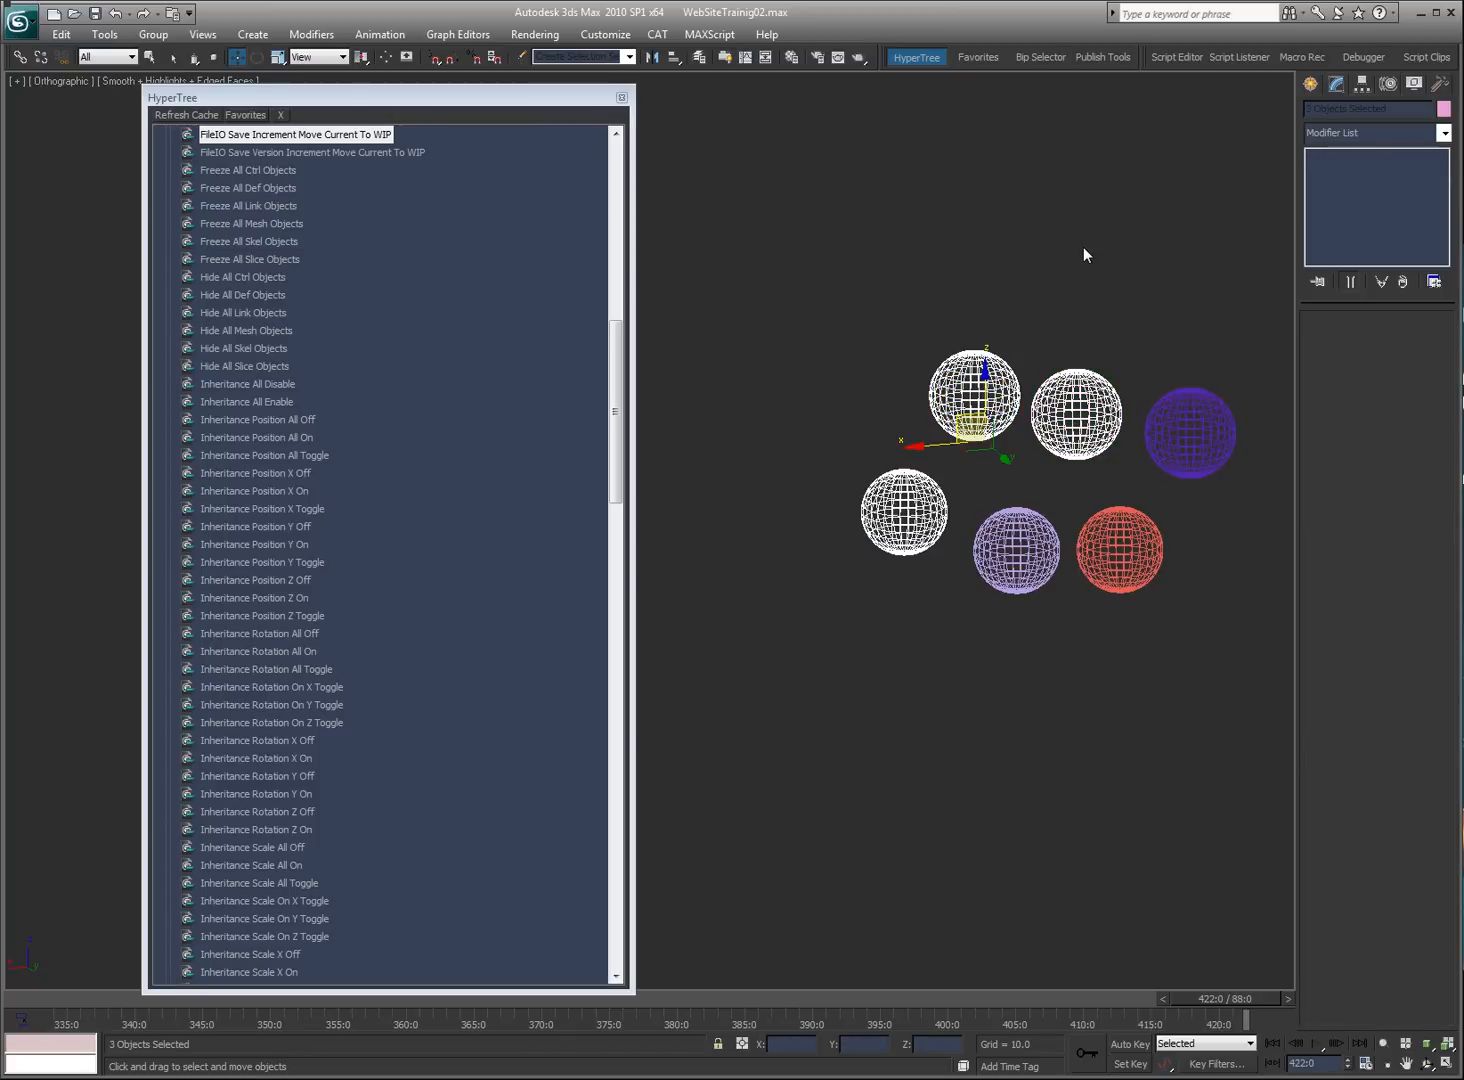
left_click_drag(1020, 572, 1014, 552, "ctrl")
left_click_drag(911, 435, 910, 435)
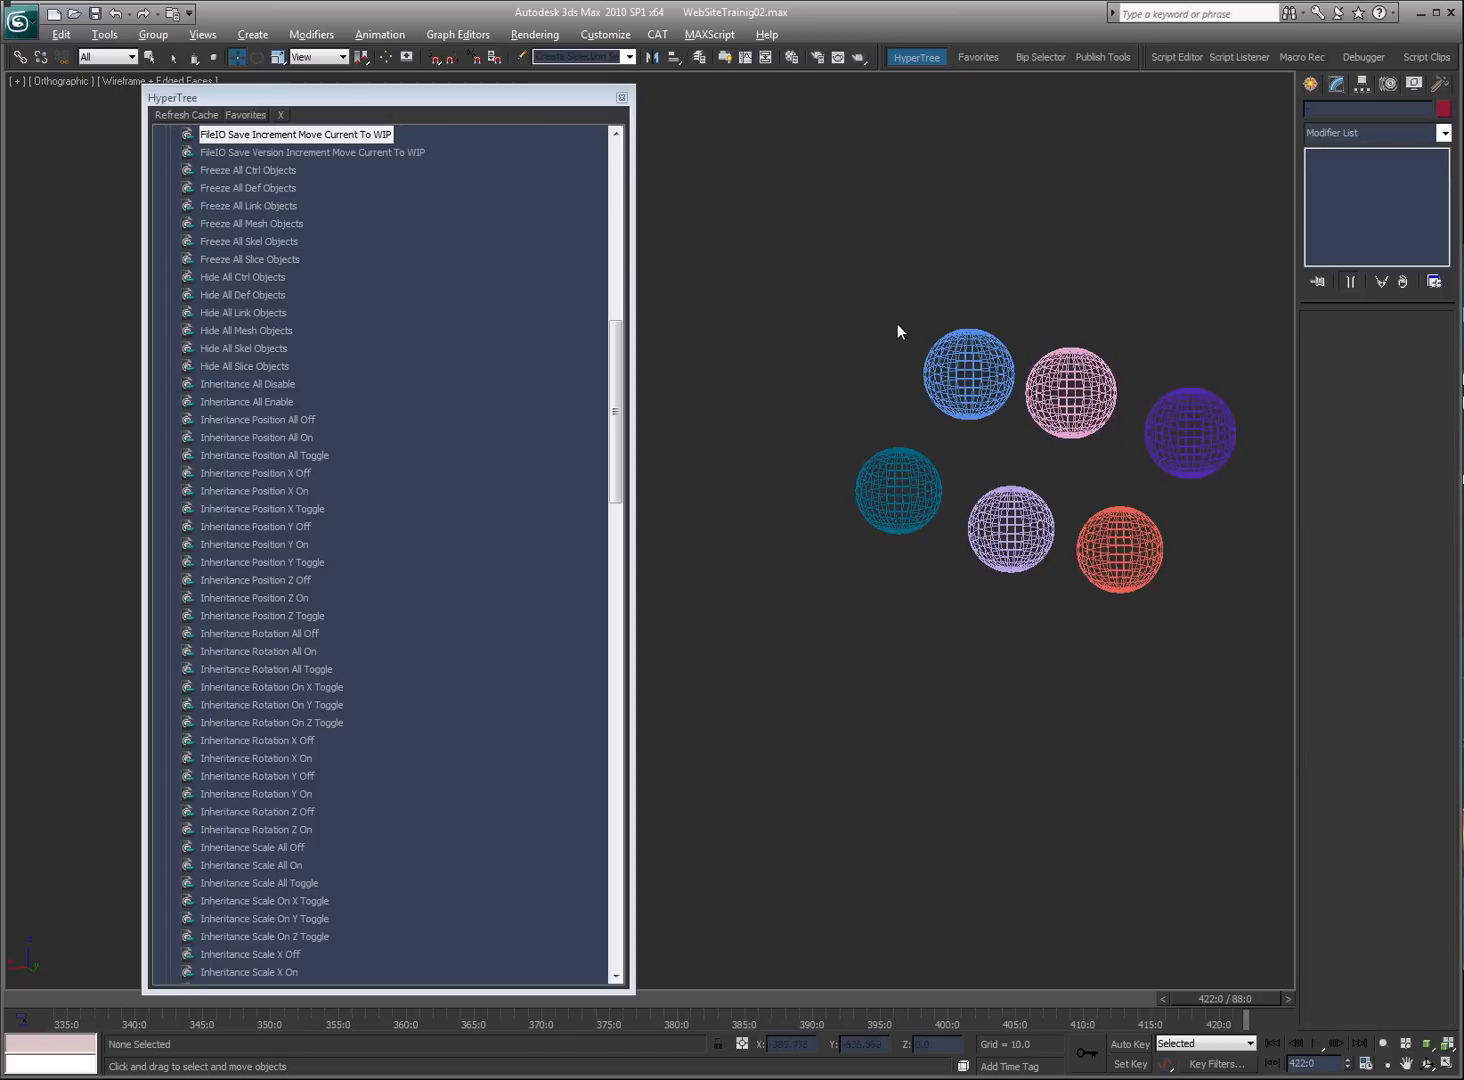
Step: Run ShowFrozenInGray On and freeze all six spheres in shaded display with edged faces
mouse_move(908, 346)
left_mouse_down()
mouse_move(1178, 451)
mouse_move(955, 390)
mouse_move(1118, 549)
mouse_move(1128, 420)
mouse_move(898, 490)
left_mouse_up()
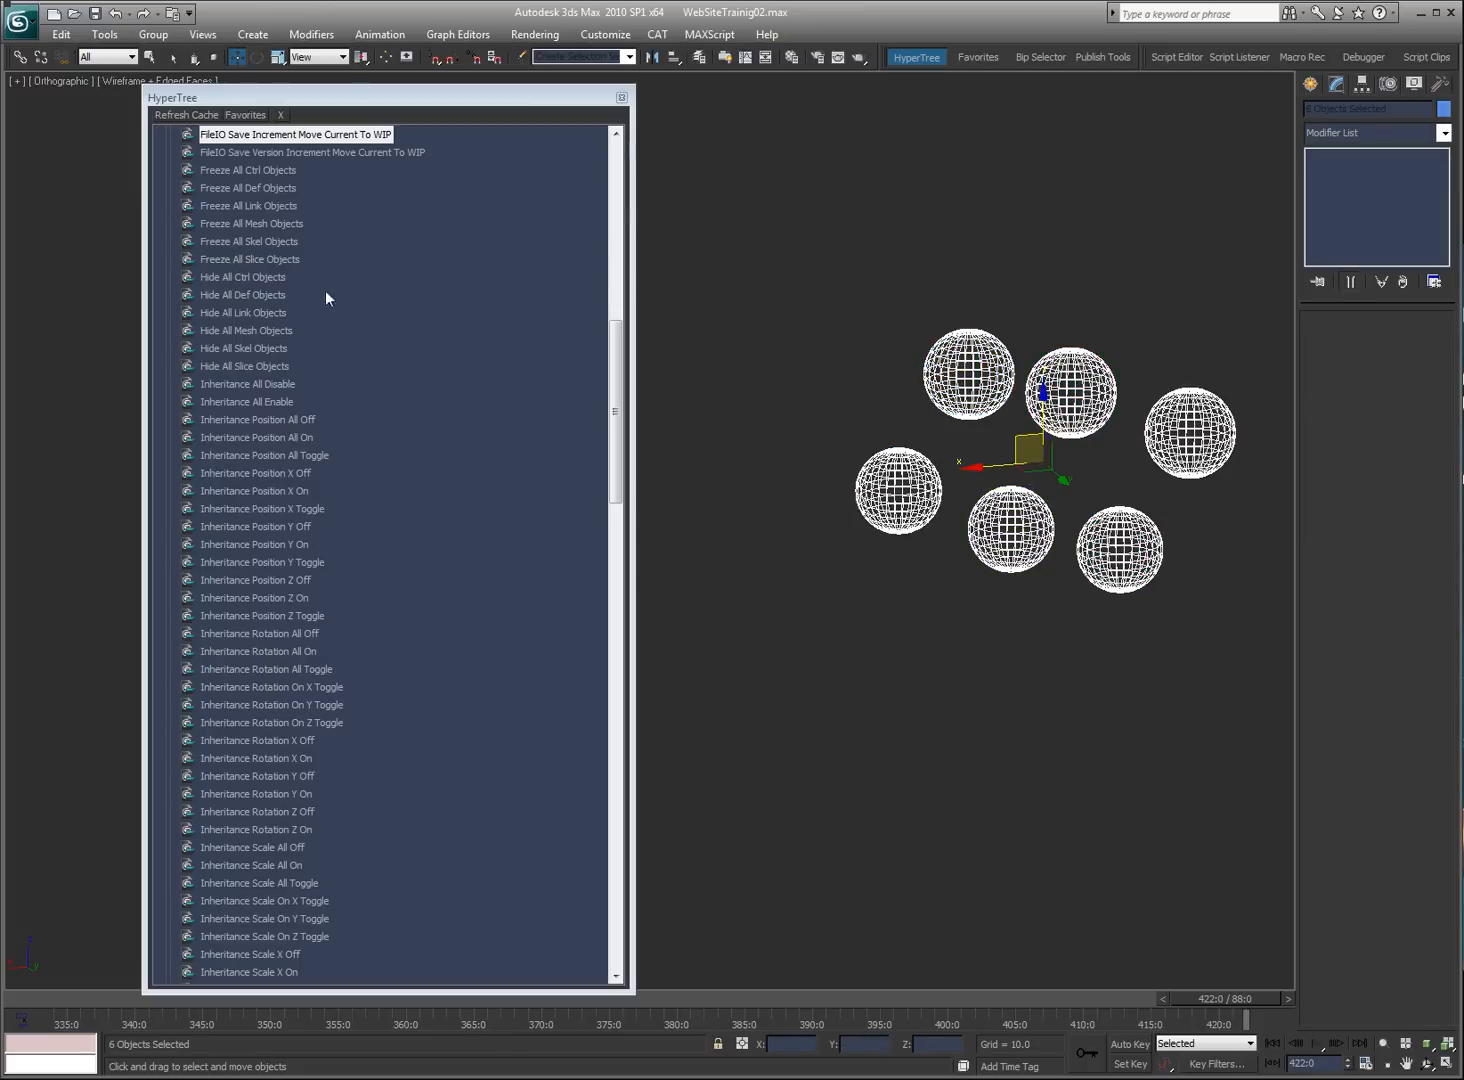
left_click_drag(616, 411, 593, 700)
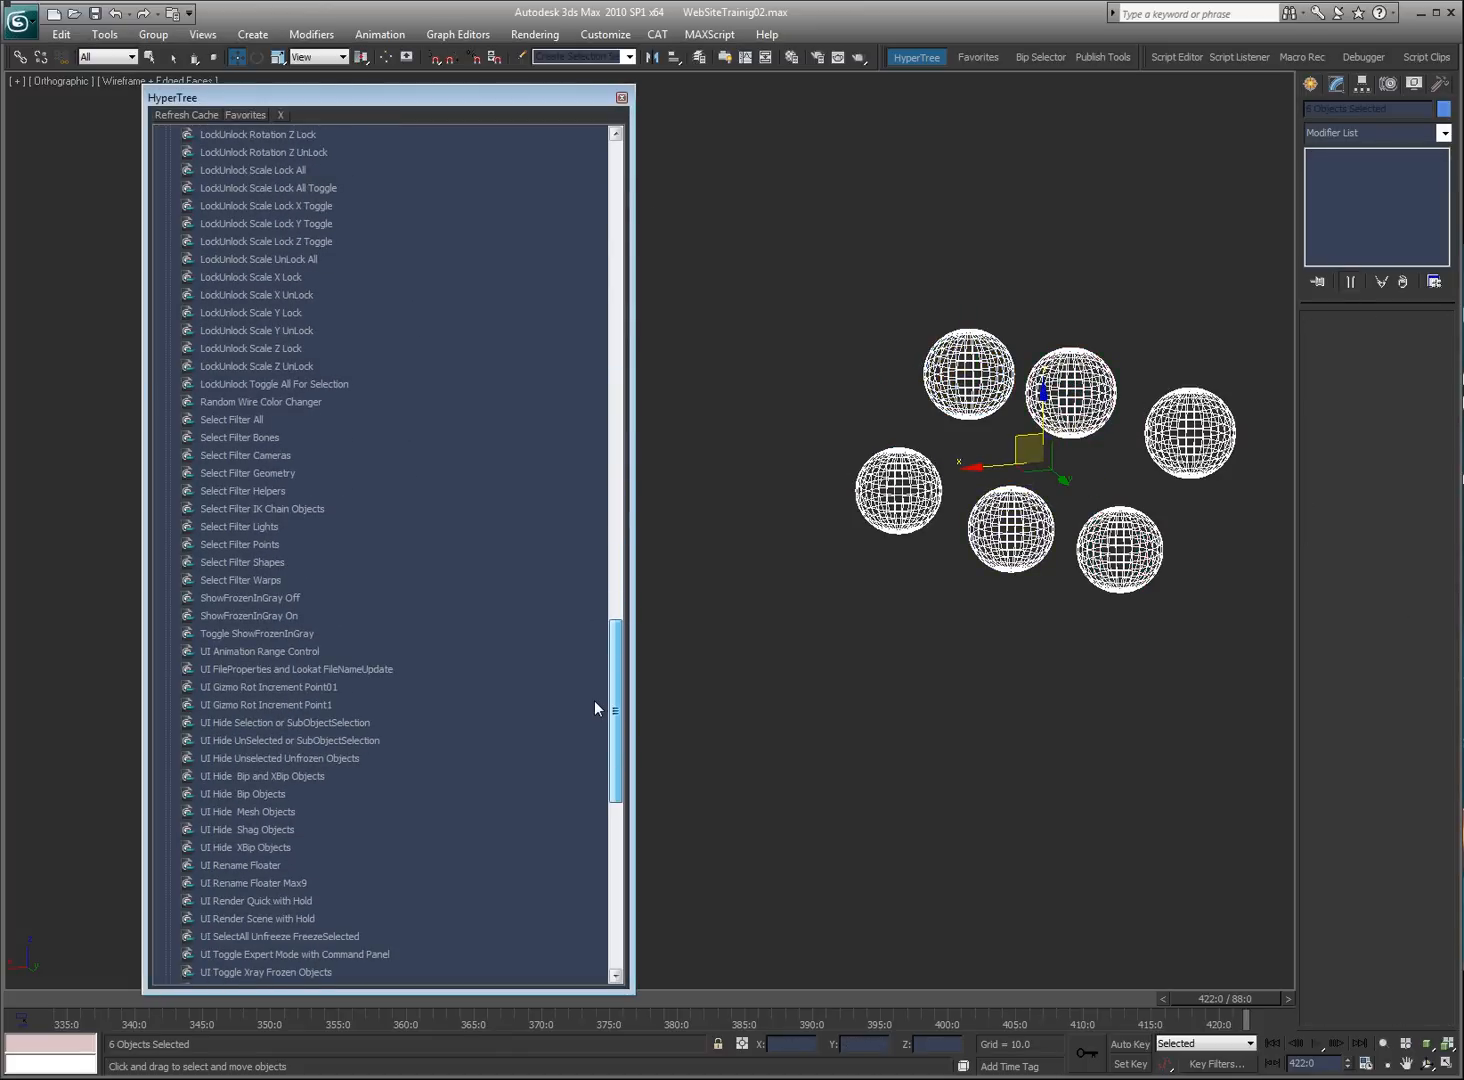
left_click(245, 617)
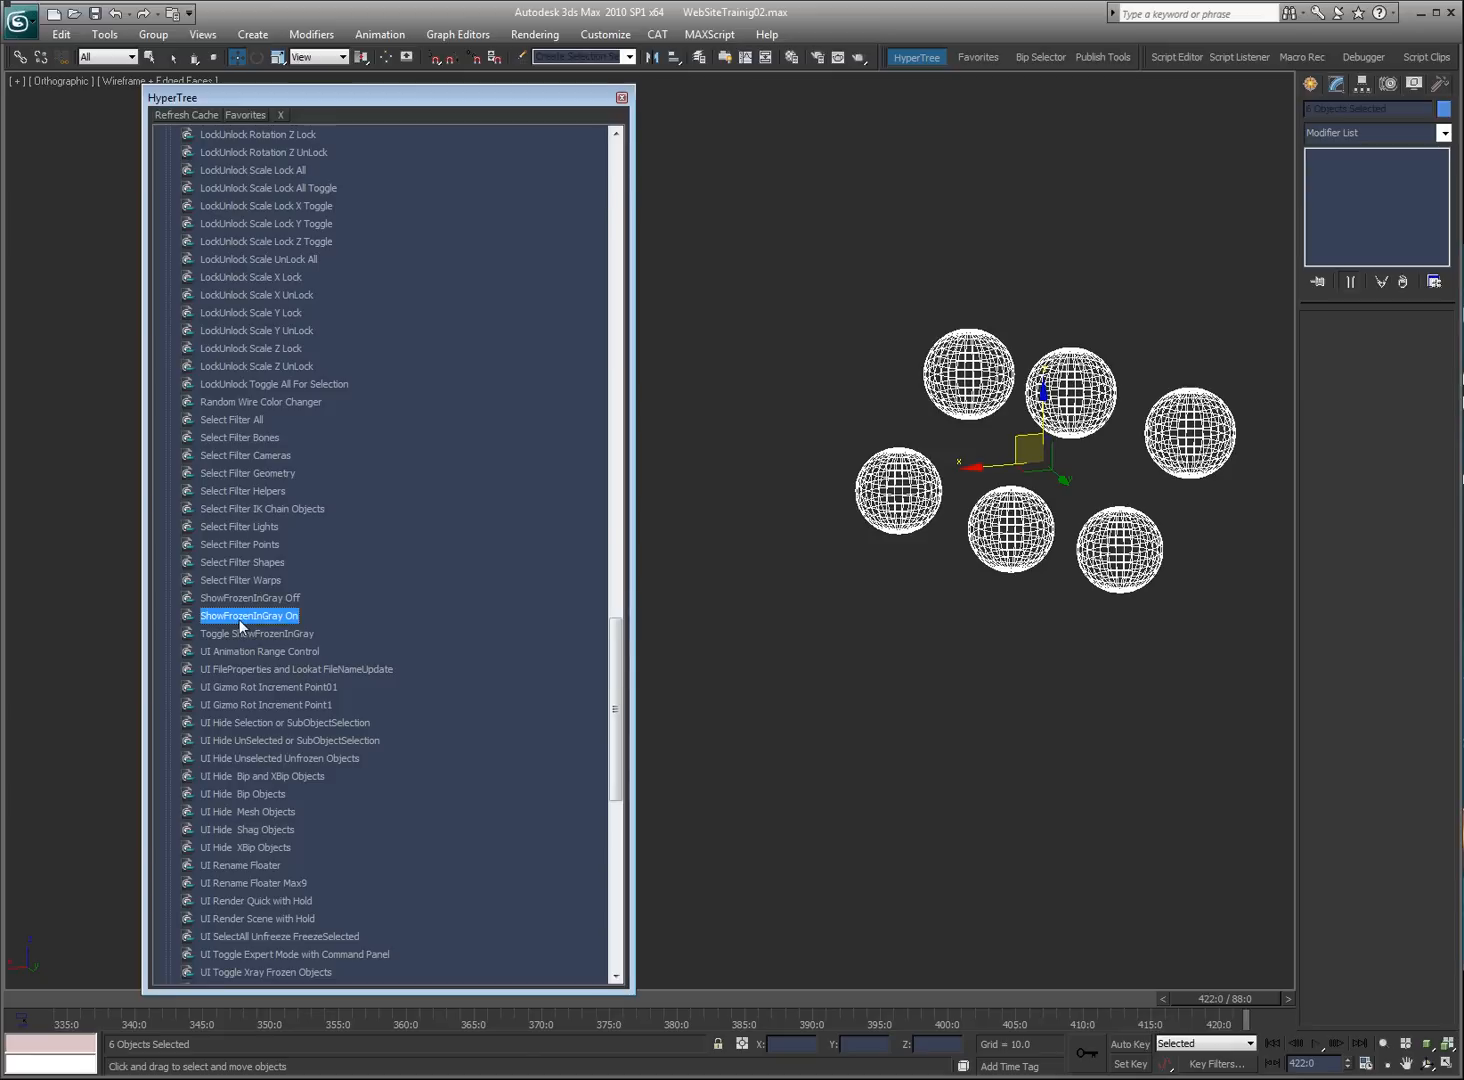
left_click(1169, 617)
key("F3")
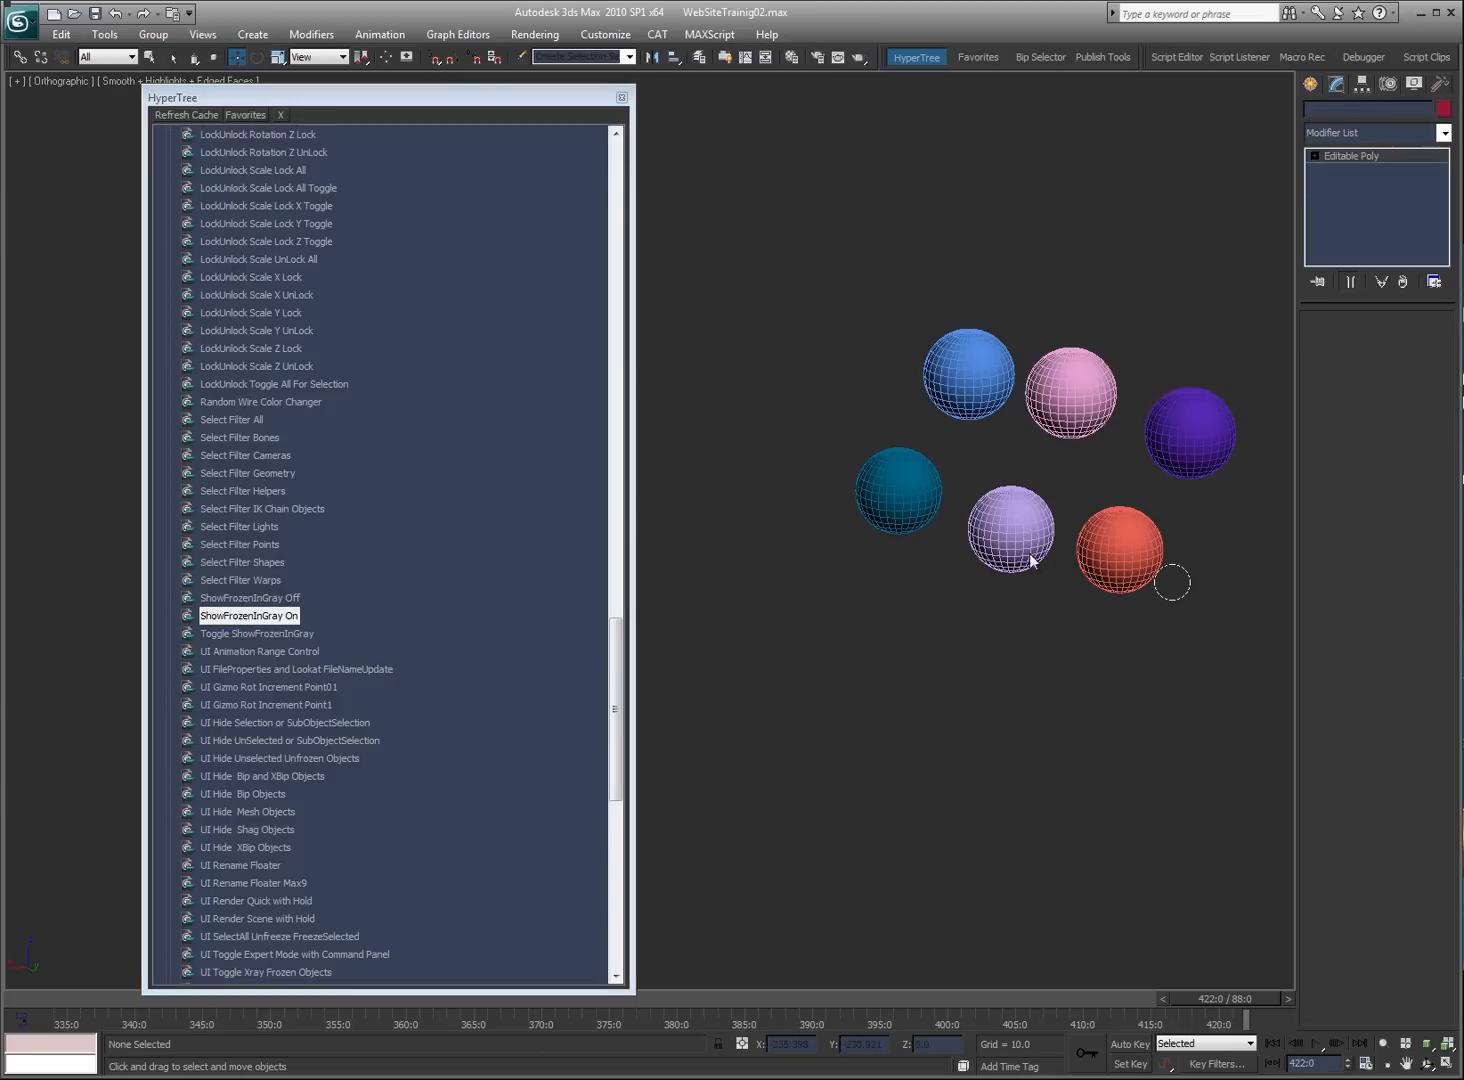
mouse_move(1172, 582)
left_mouse_down()
mouse_move(1140, 396)
mouse_move(991, 511)
mouse_move(898, 518)
left_mouse_up()
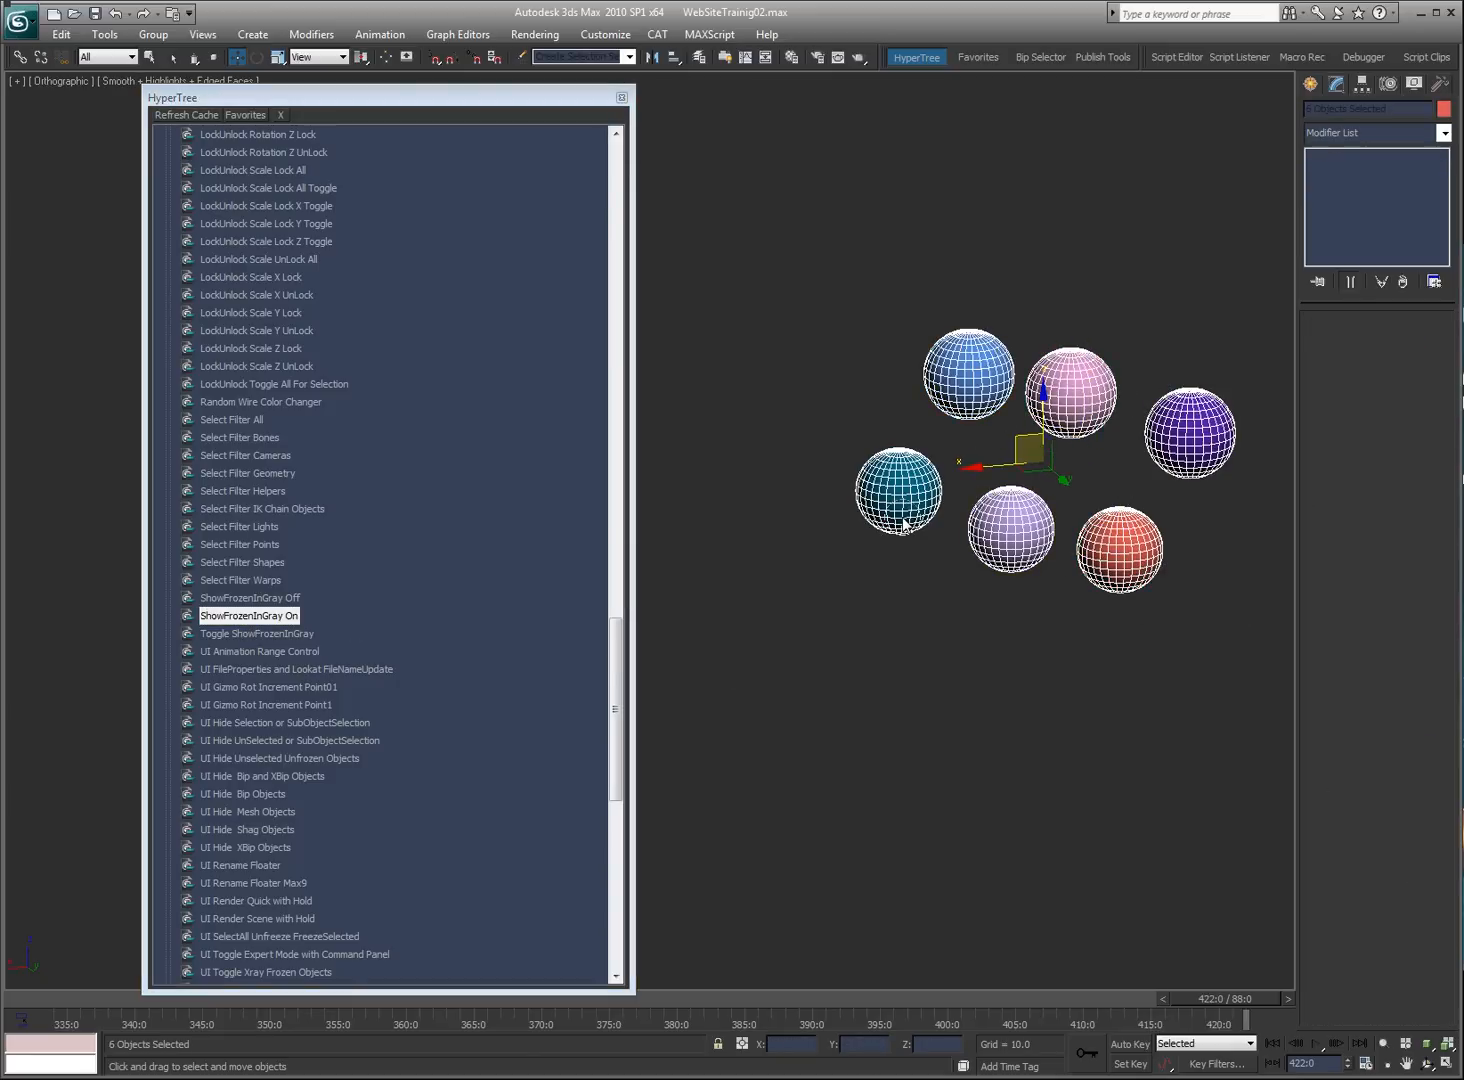
key("6")
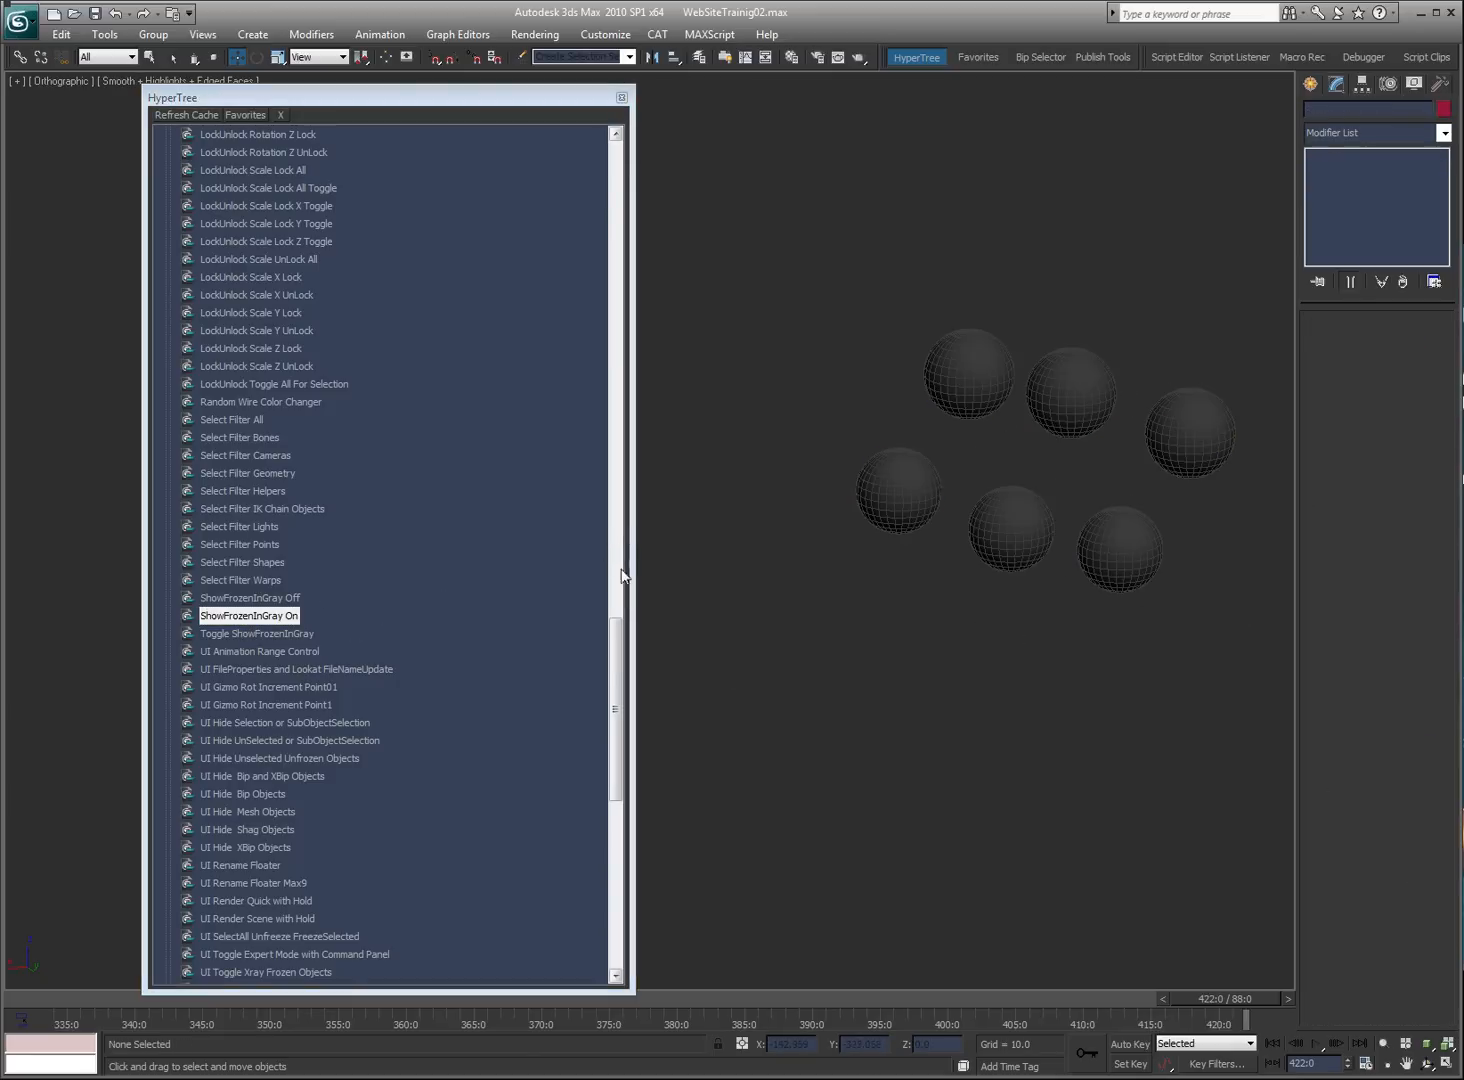
Step: Run UI Animation Range Control, reposition the Animation Time Bar over the viewport, and close it
left_click(266, 651)
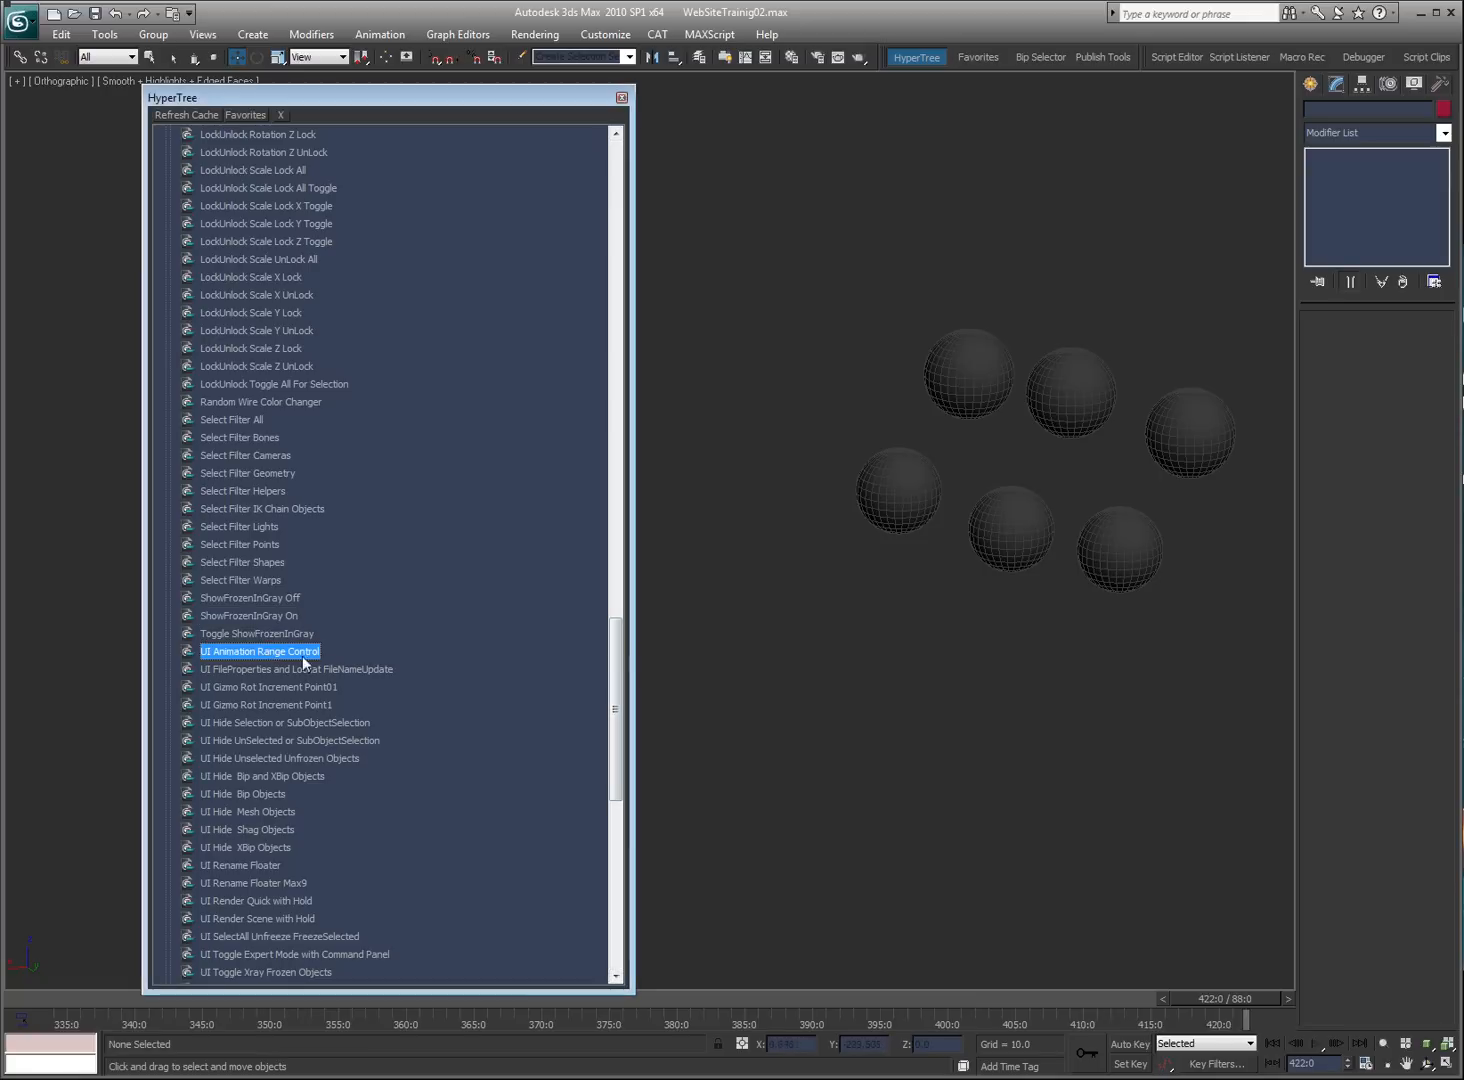
double_click(273, 651)
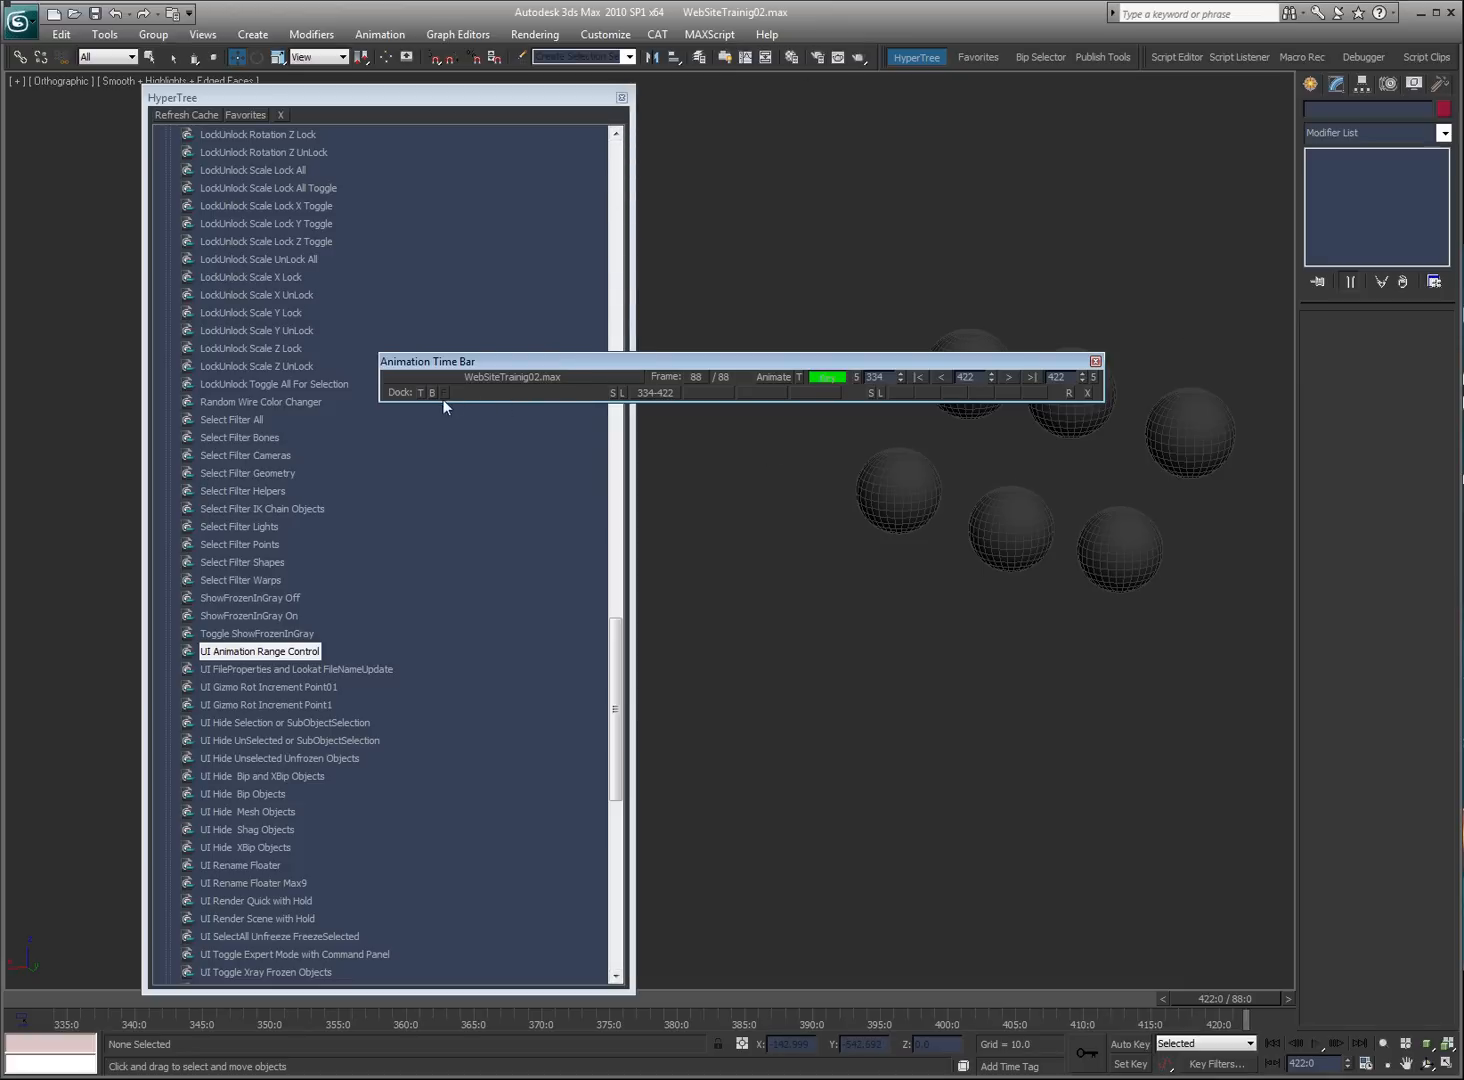
left_click_drag(553, 362, 587, 431)
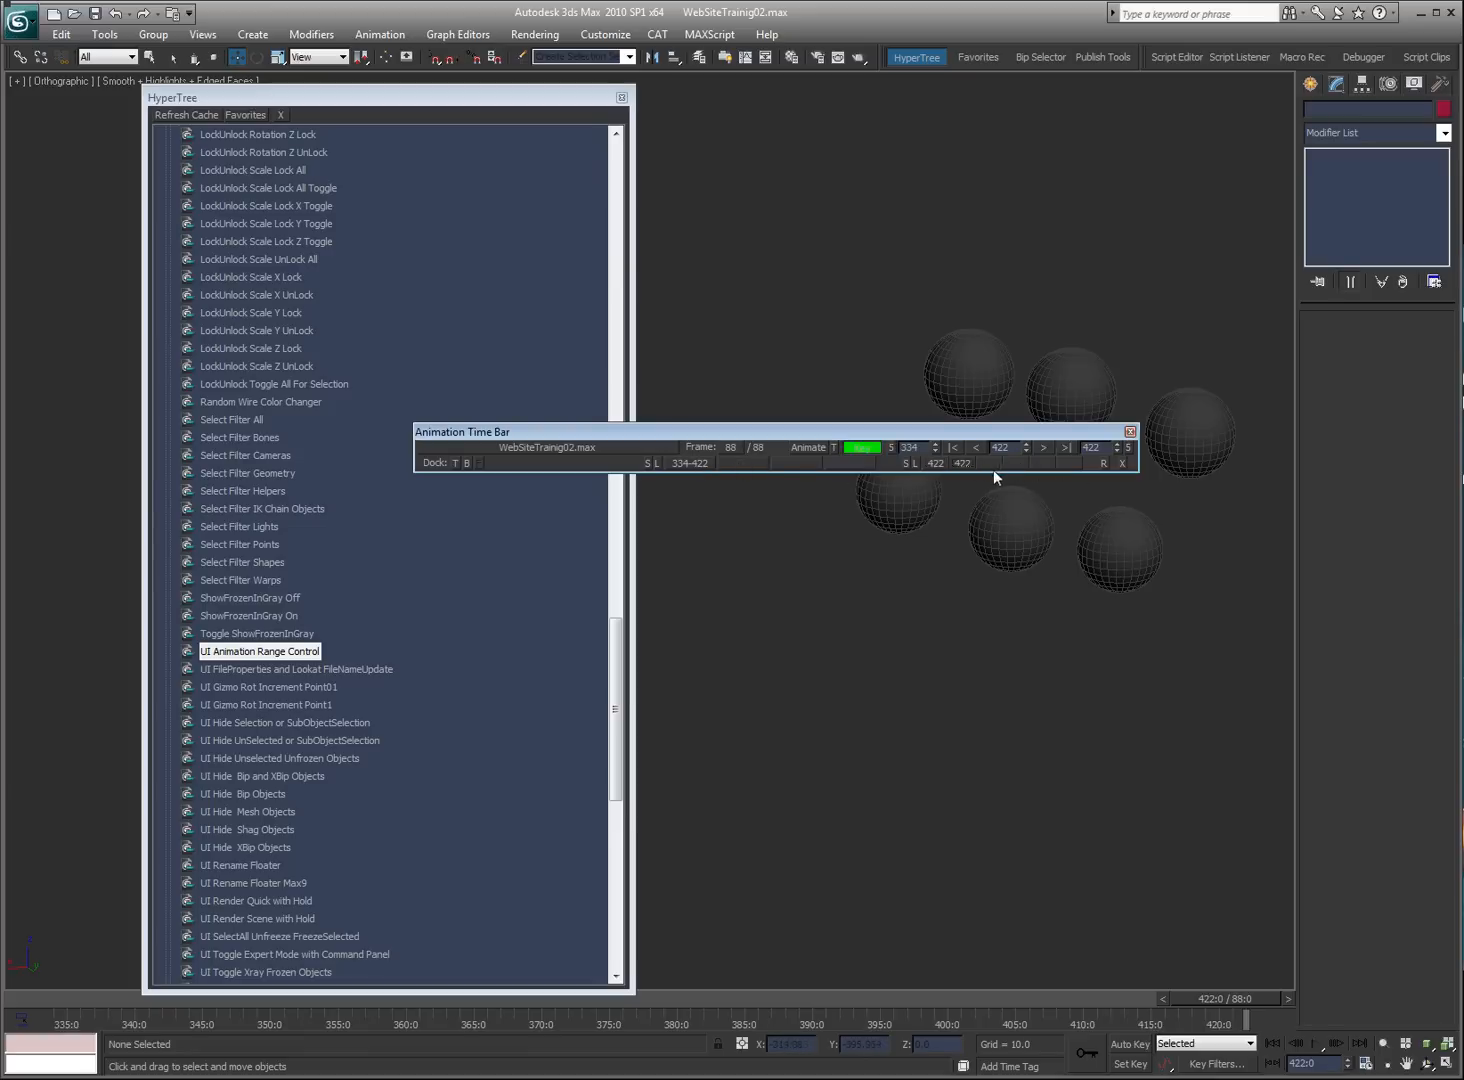
left_click(1130, 432)
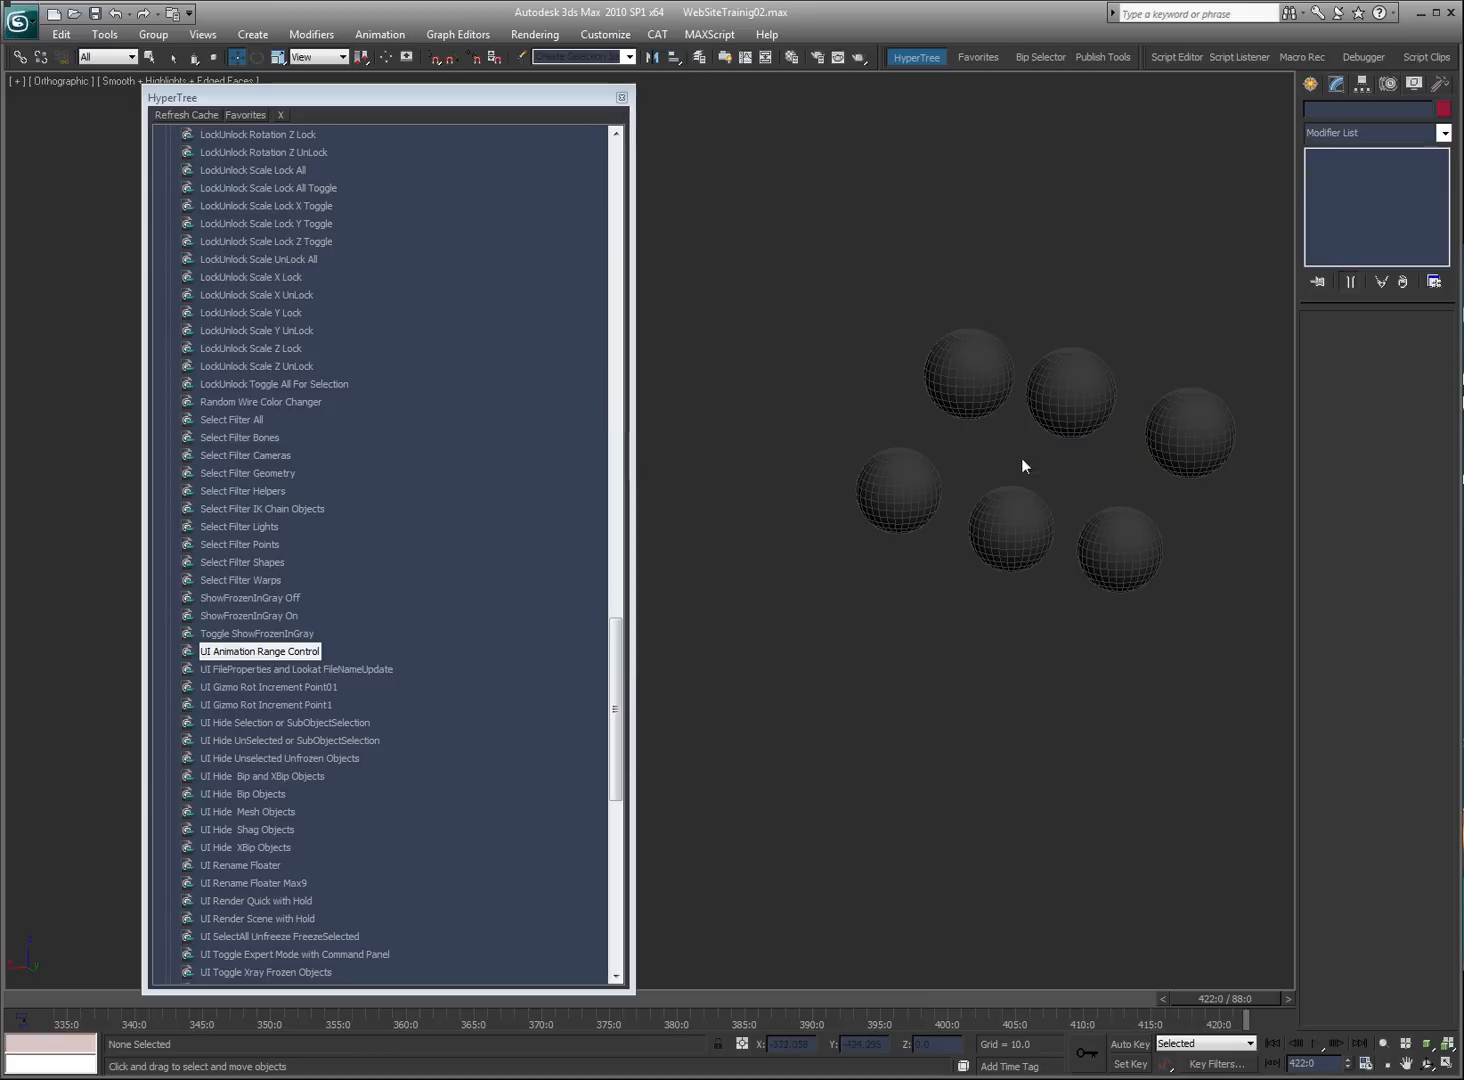
Step: Review the UI commands from UI FileProperties and Lookat FileNameUpdate onward, and open and close UI Rename Floater
left_click(309, 673)
left_click_drag(616, 672, 612, 795)
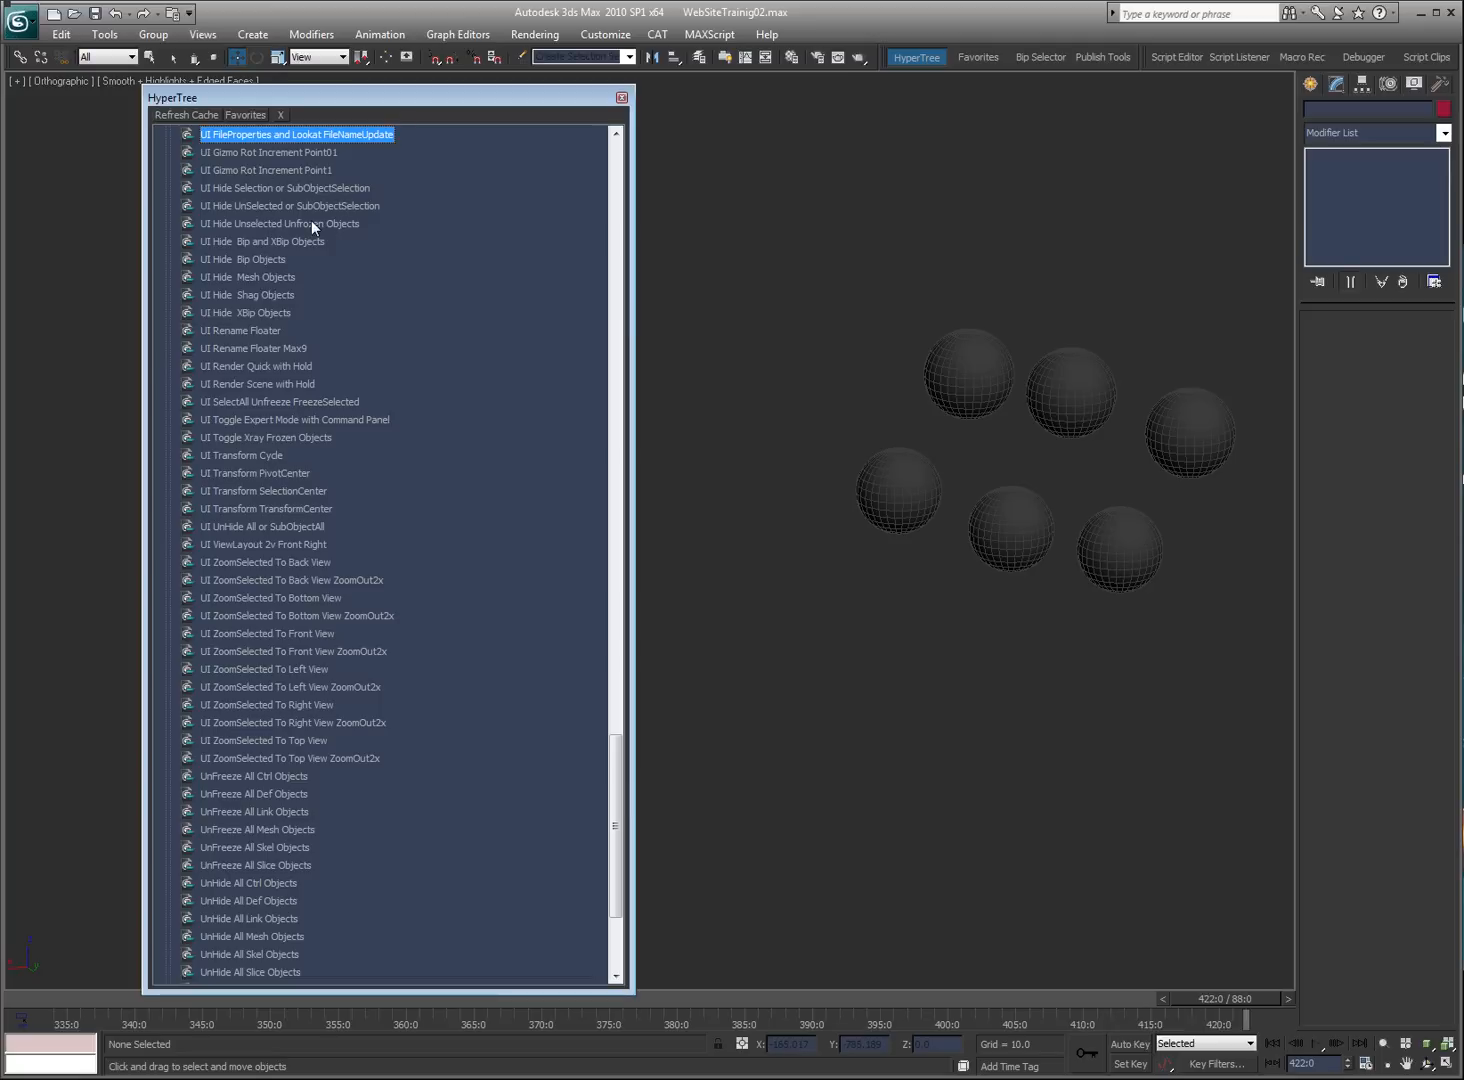
left_click(291, 330)
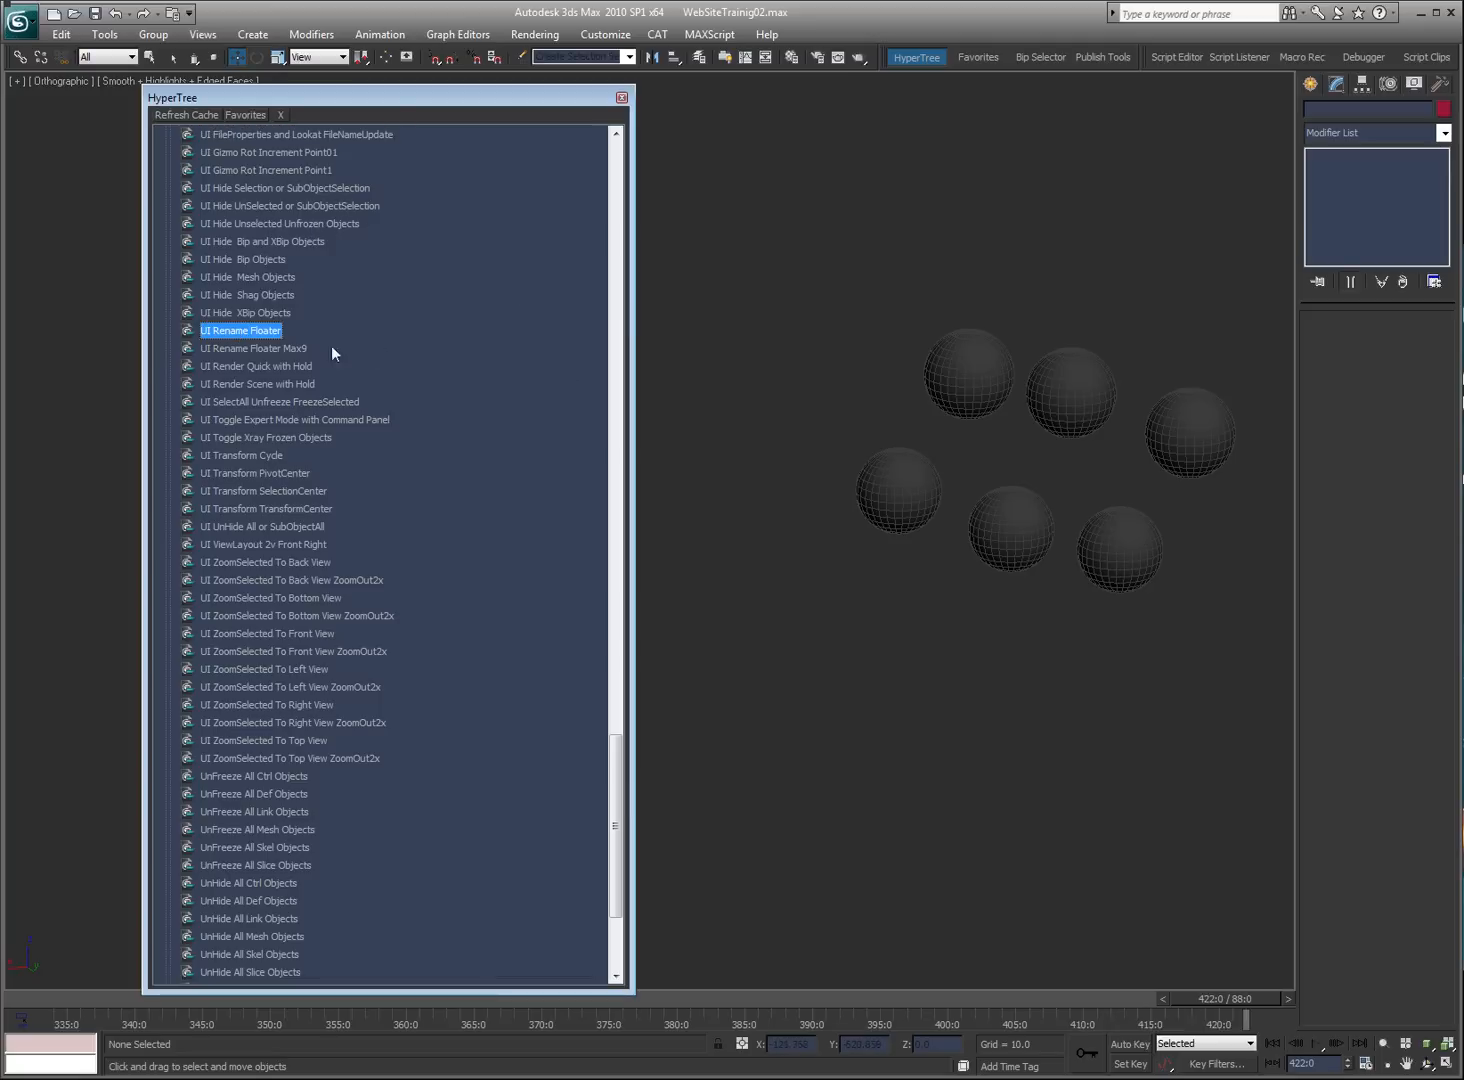
double_click(240, 331)
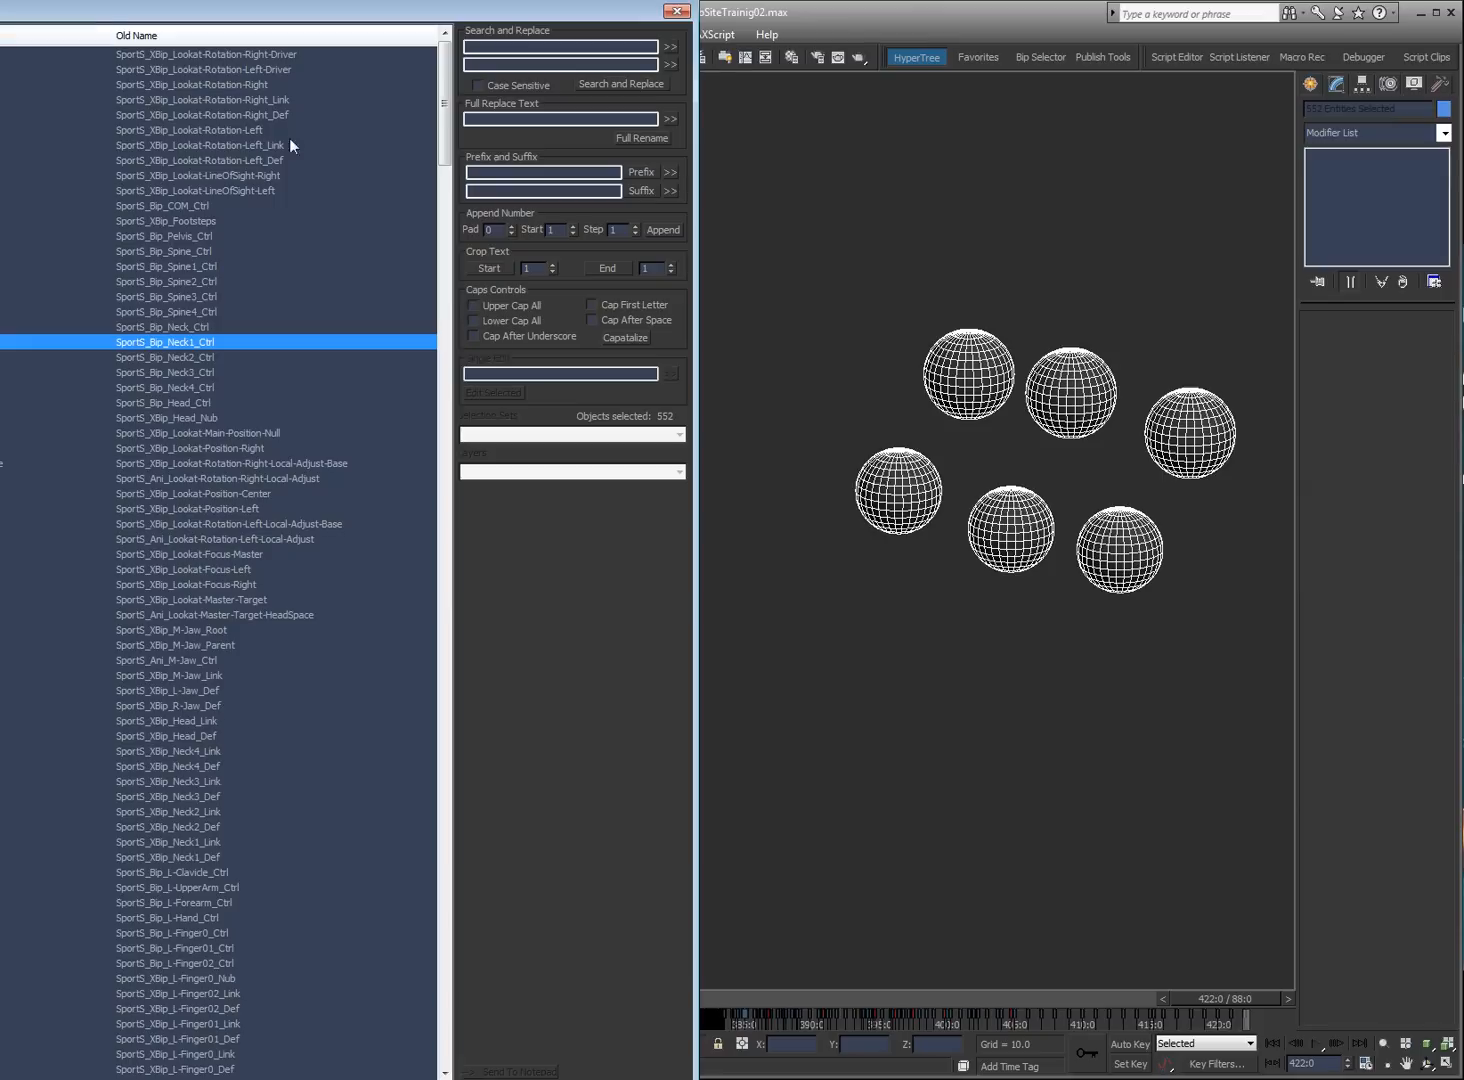
left_click(677, 11)
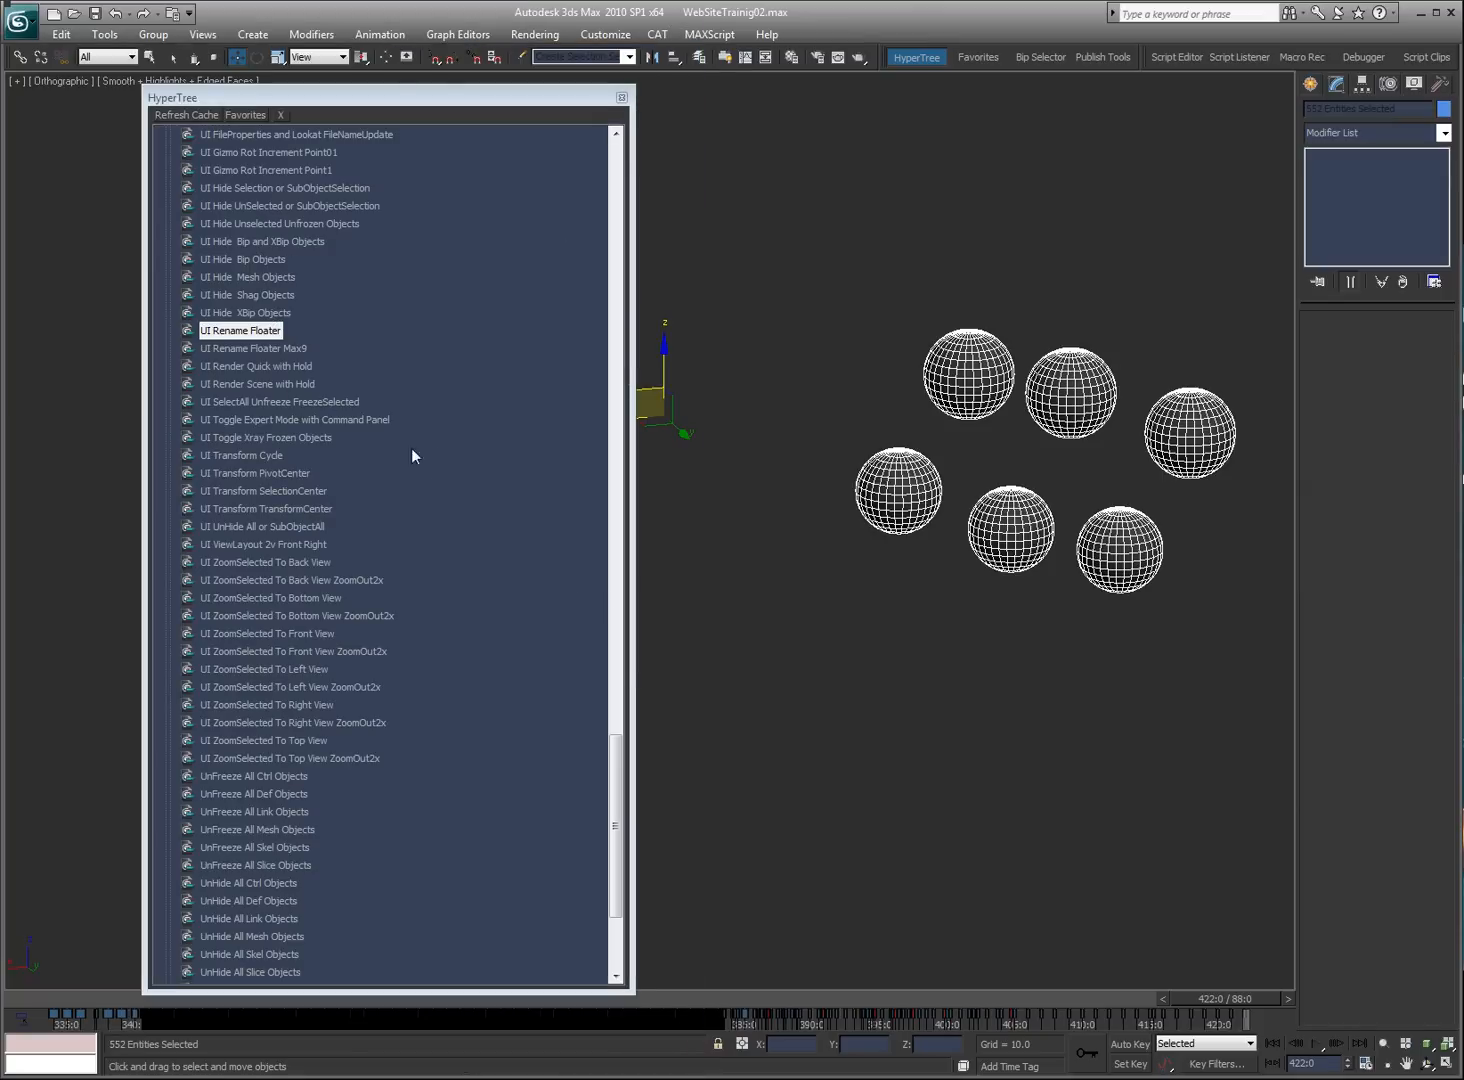
Step: Run UI ZoomSelected To Back View and its ZoomOut2x variant on the current selection
left_click(310, 437)
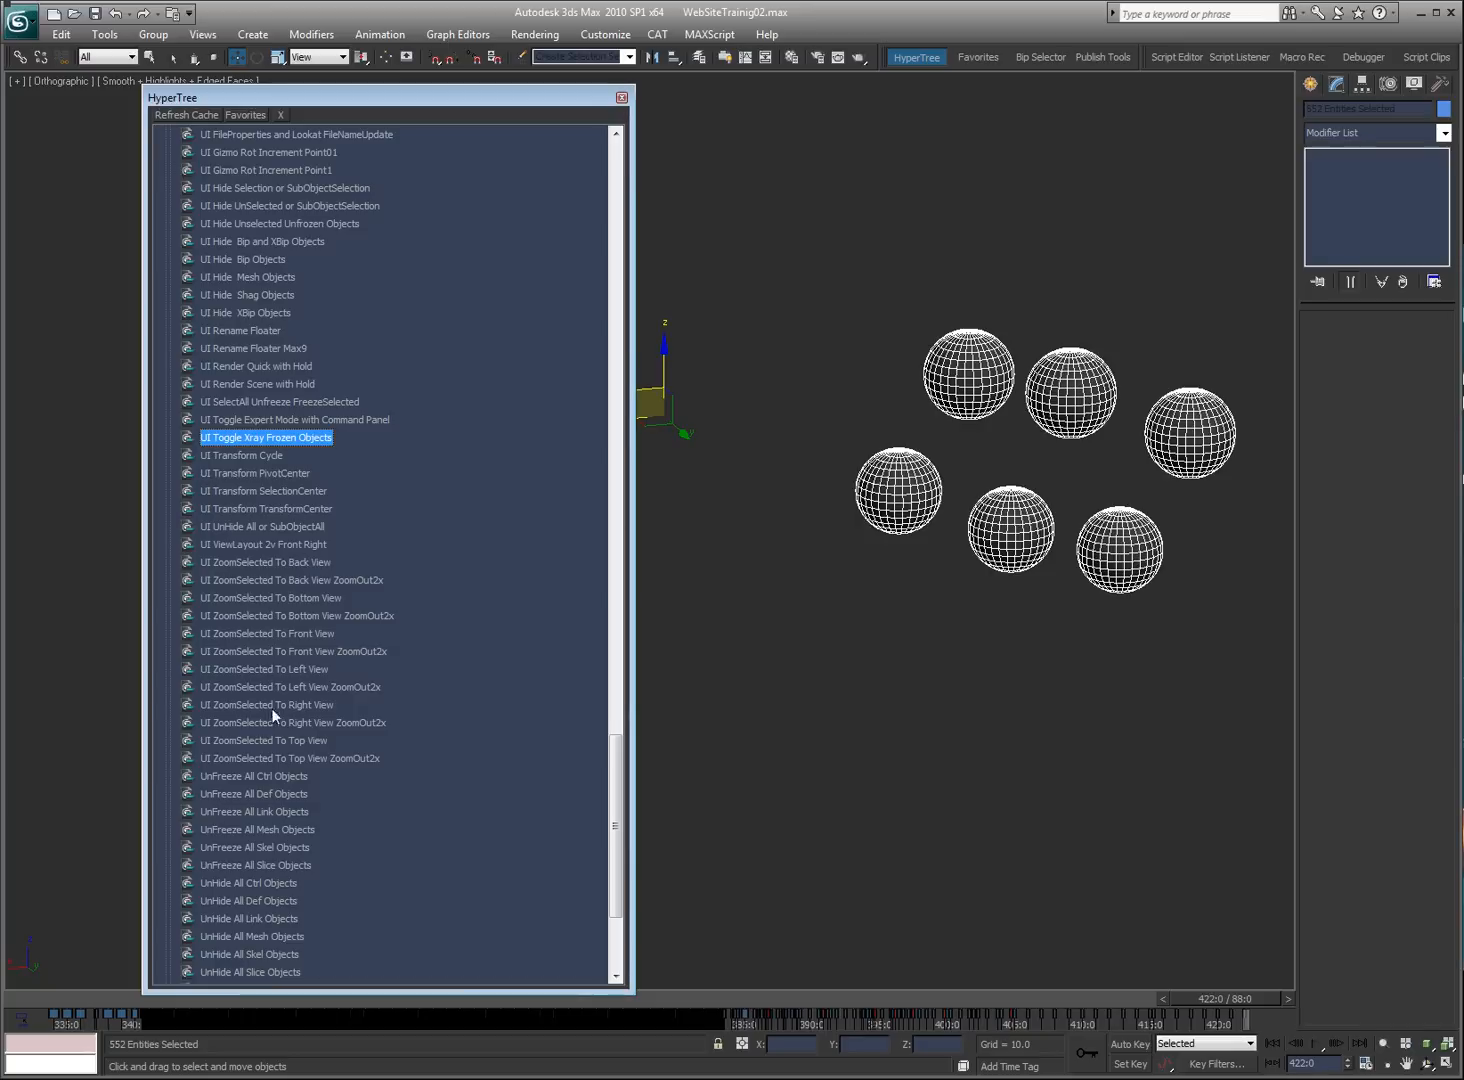
left_click(274, 569)
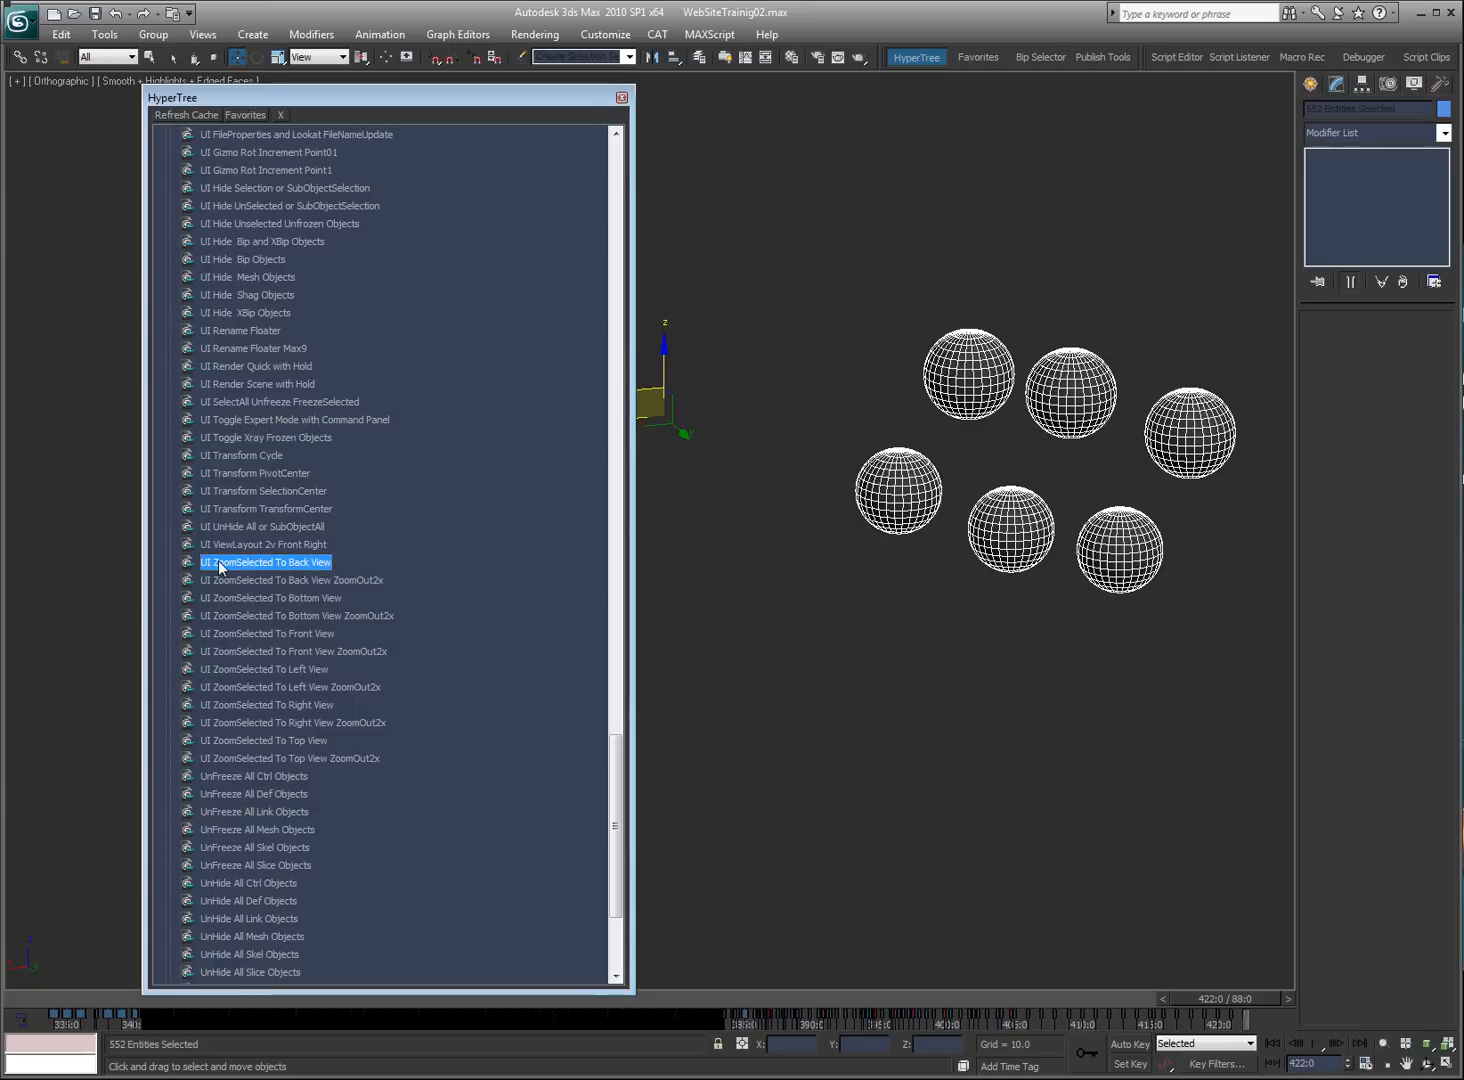
left_click(325, 581)
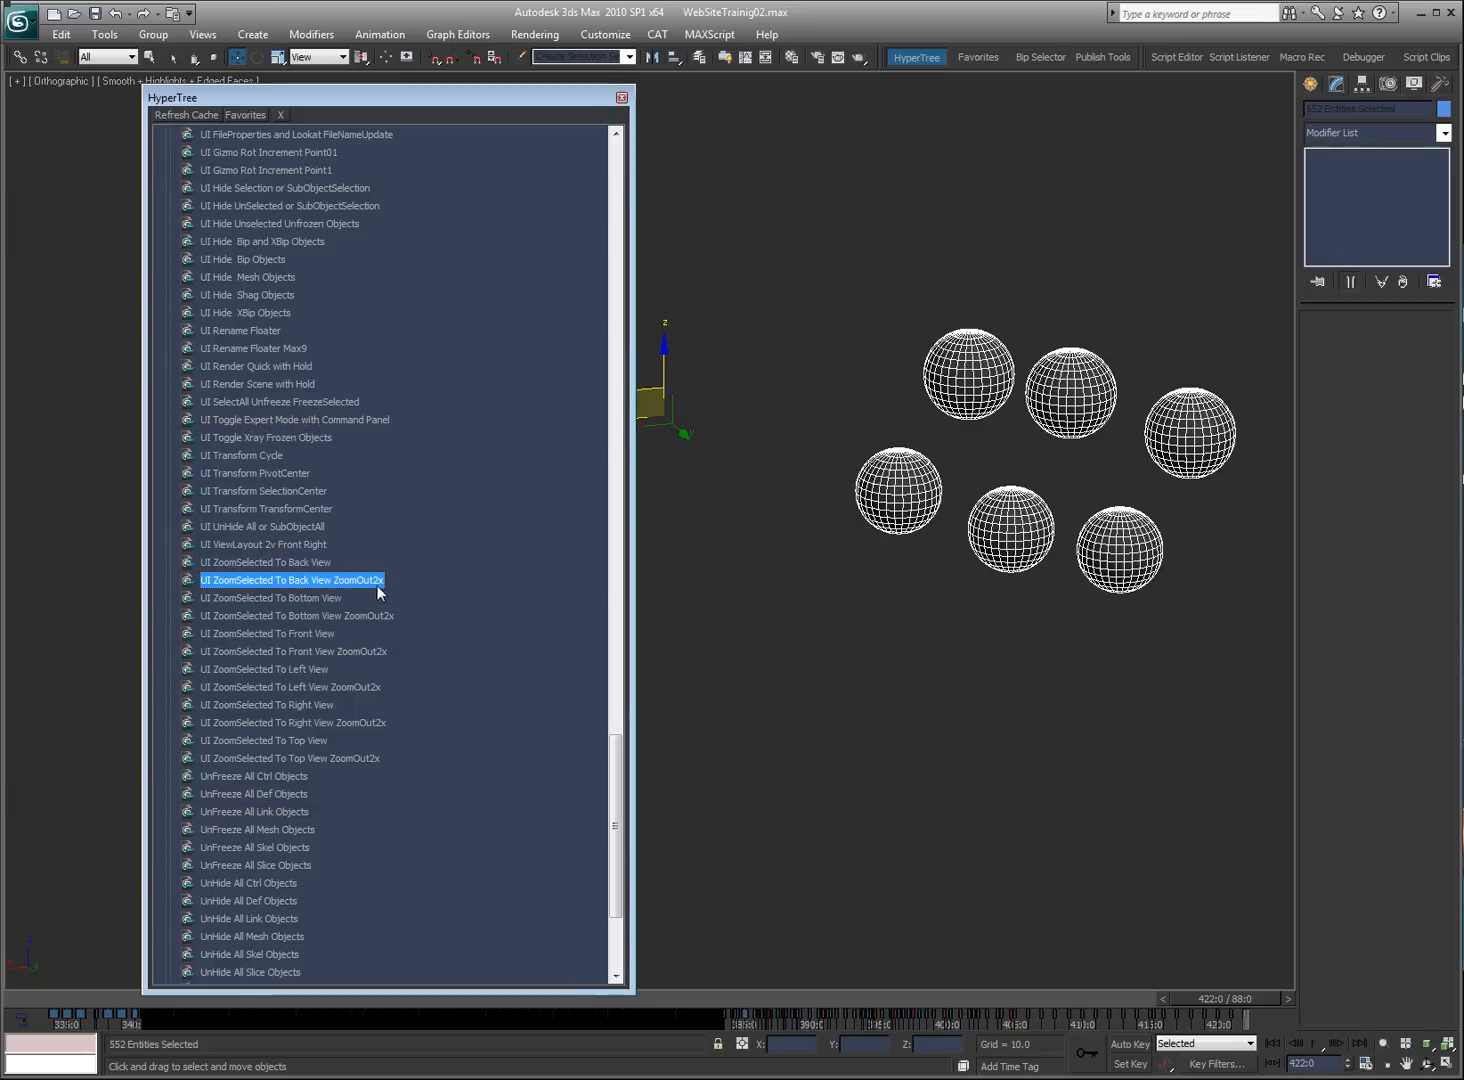
double_click(277, 582)
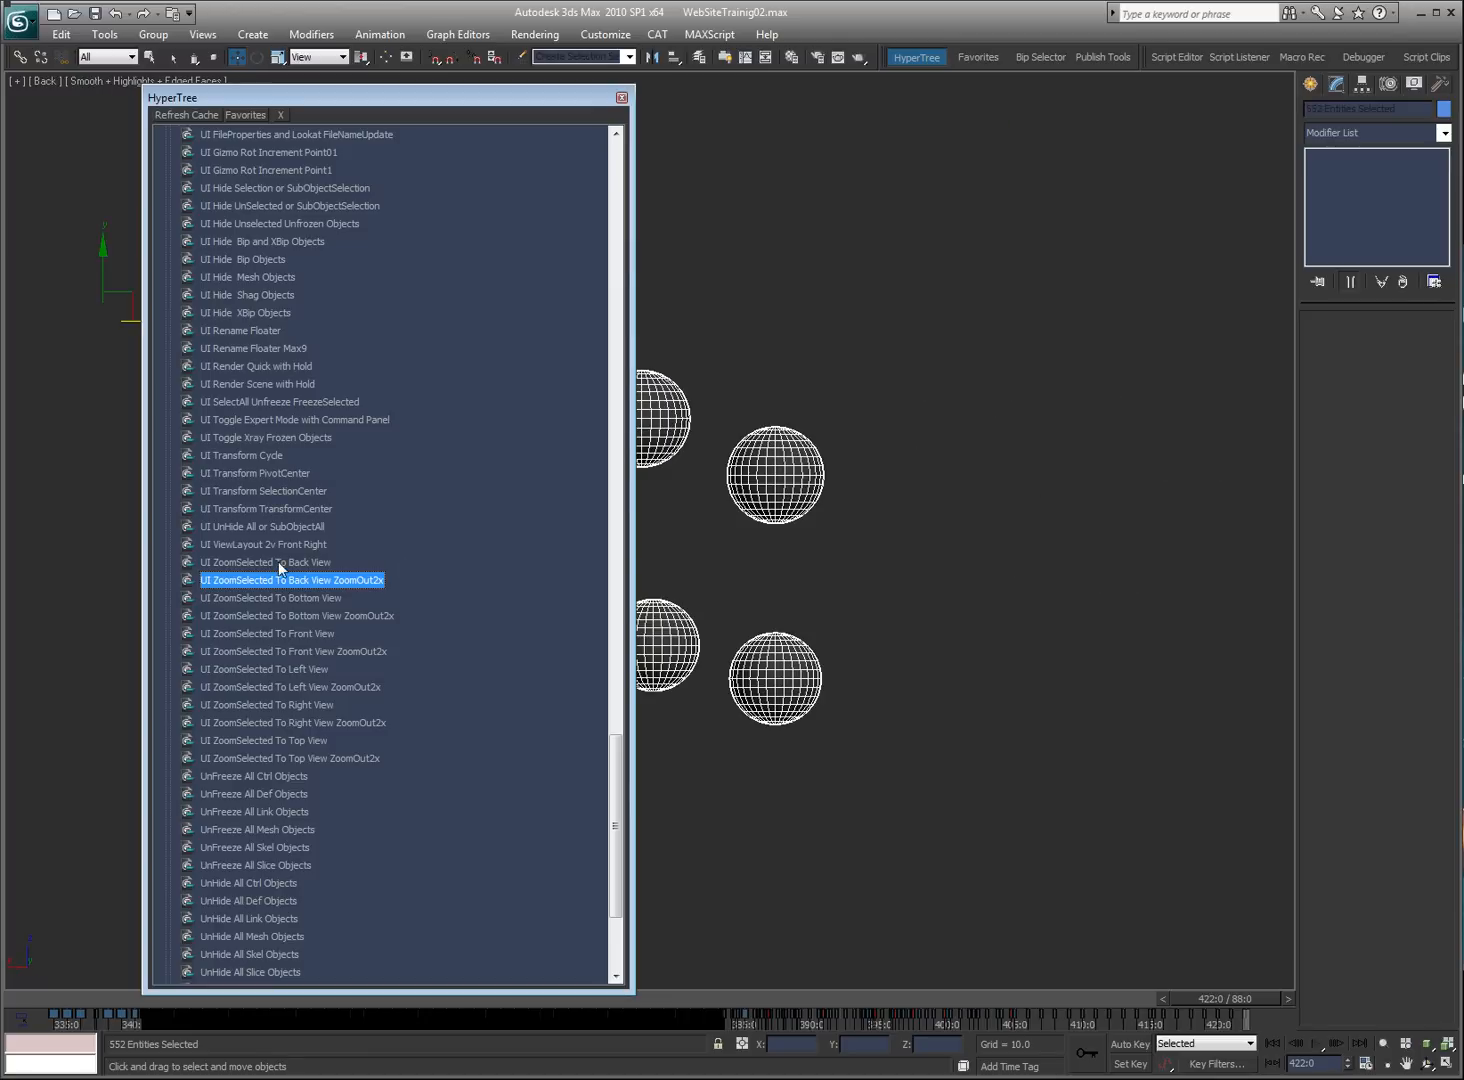
double_click(278, 562)
double_click(291, 579)
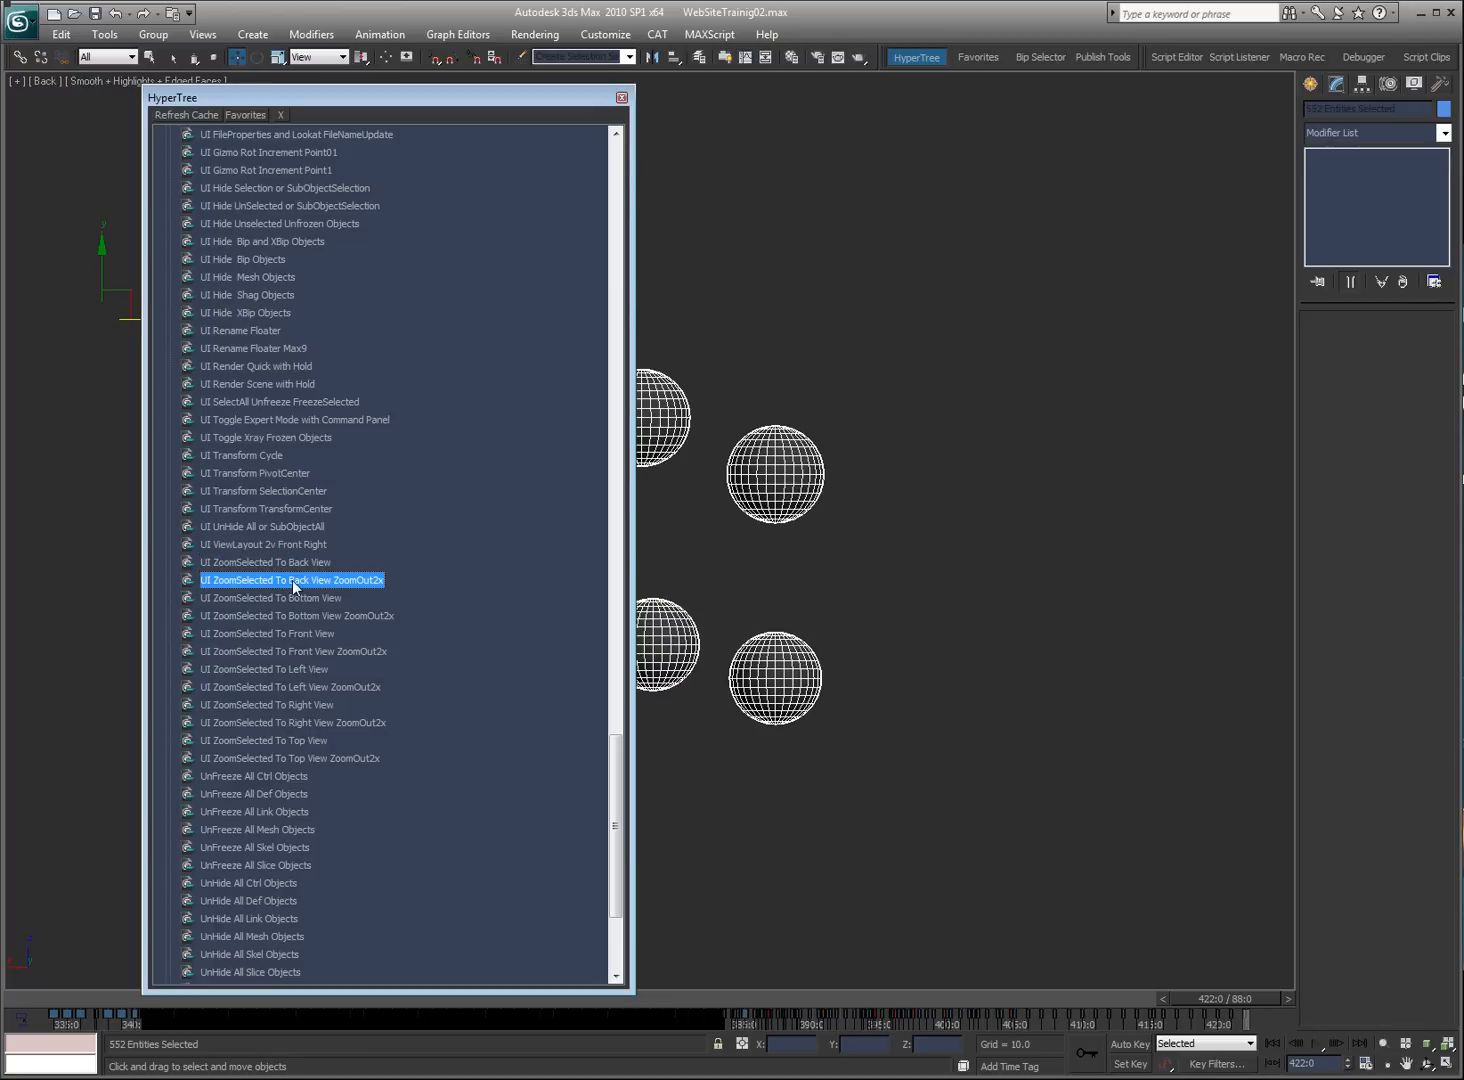
Step: Find WireColorSlider in the script list, unfreeze the six spheres, and select the upper-right sphere
left_click(255, 776)
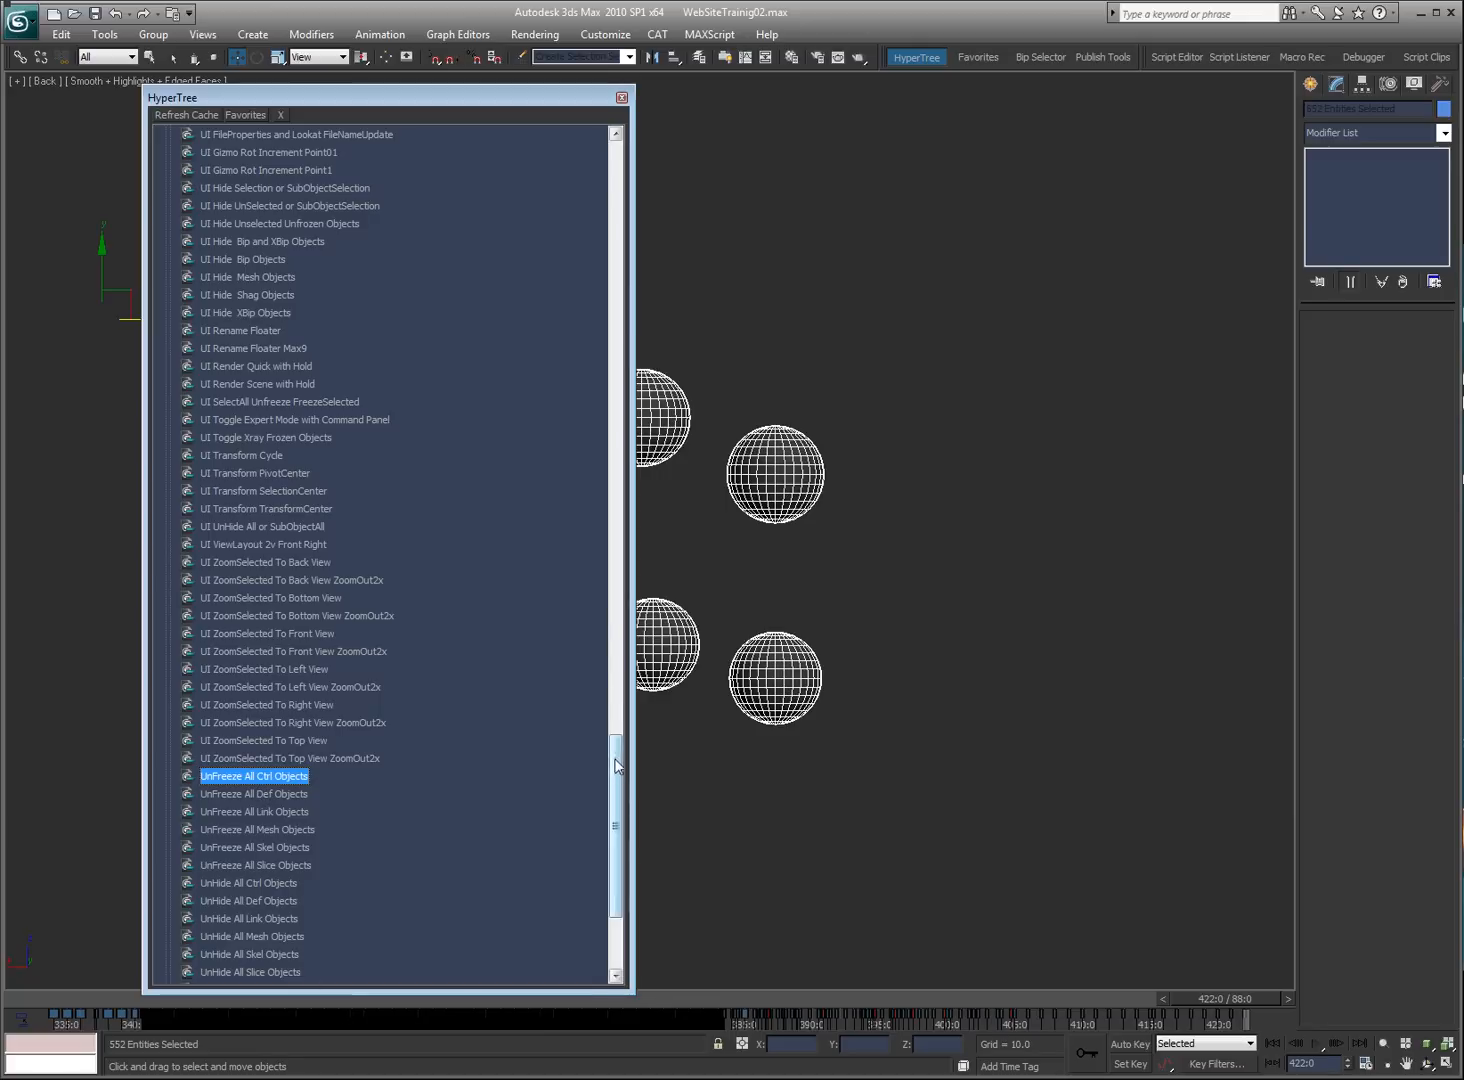
left_click_drag(616, 762, 615, 819)
left_click(233, 759)
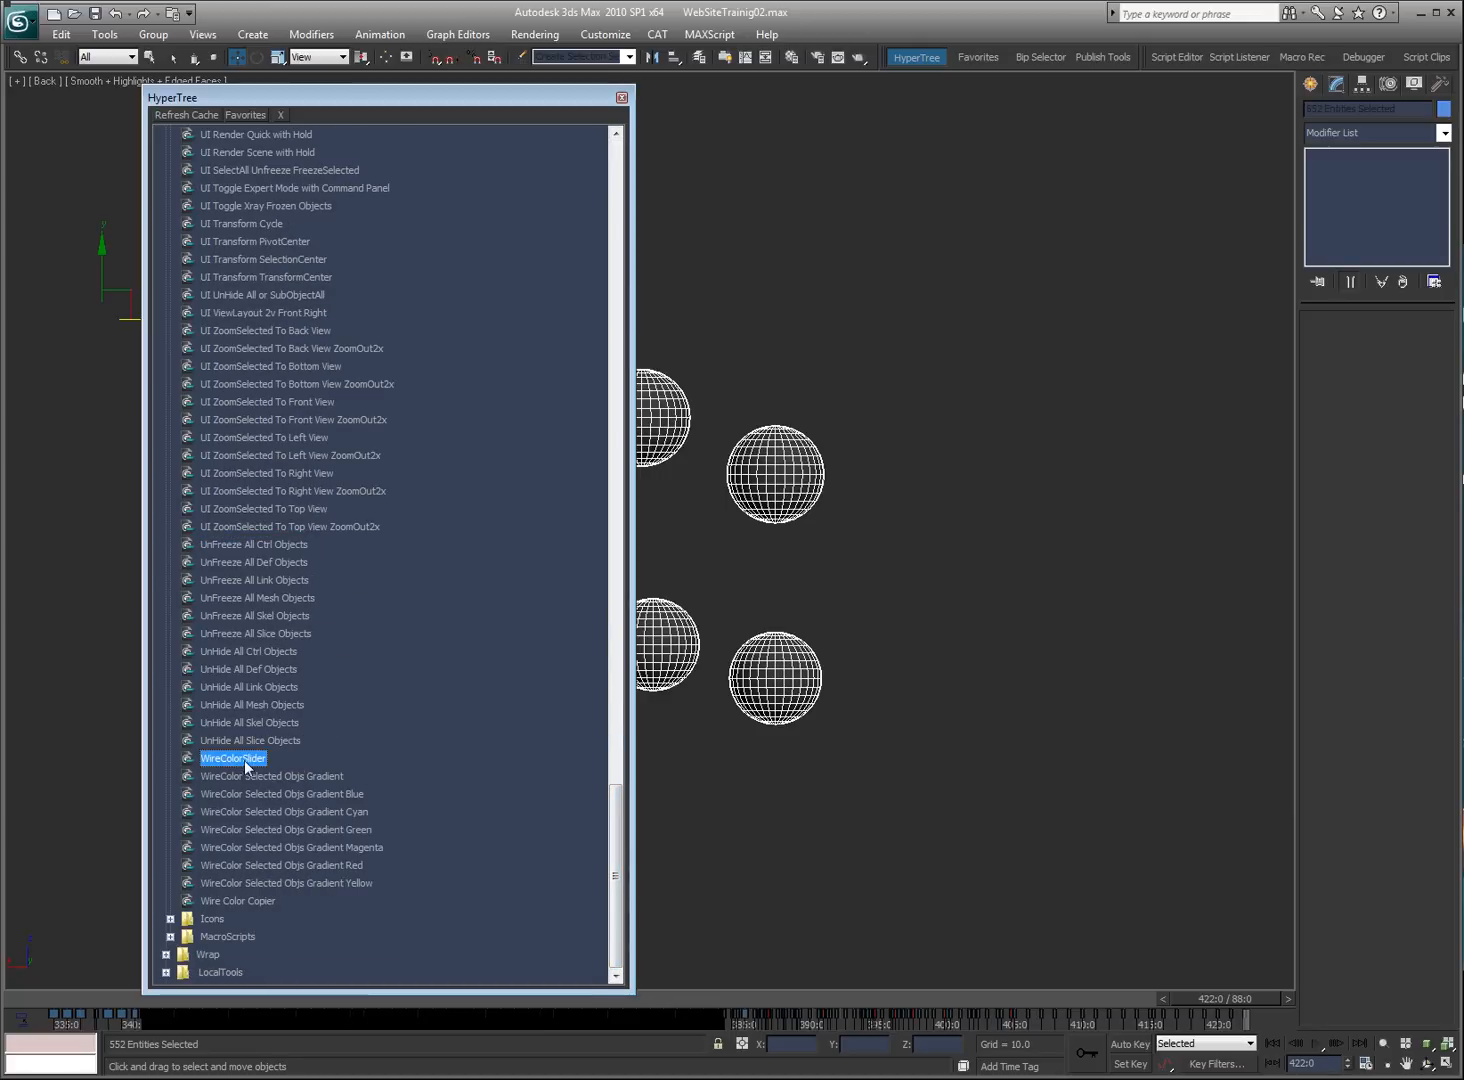
left_click(895, 539)
middle_click_drag(893, 536, 1189, 427)
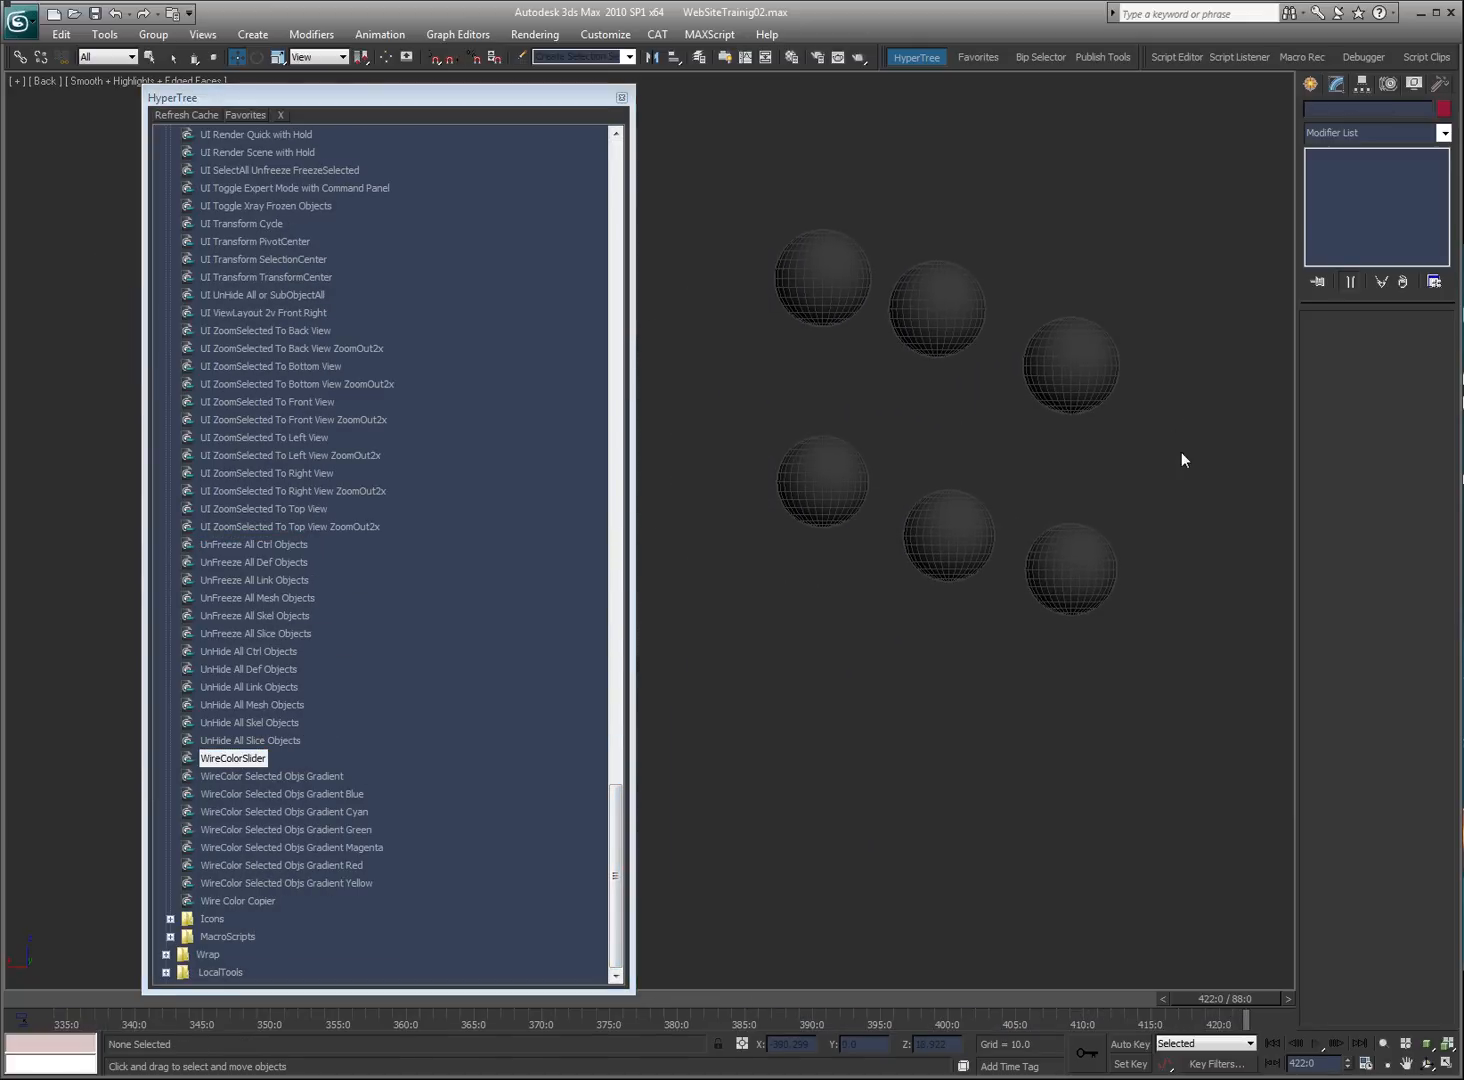
key("ctrl+z")
left_click_drag(1114, 308, 1079, 392)
left_click(1082, 322)
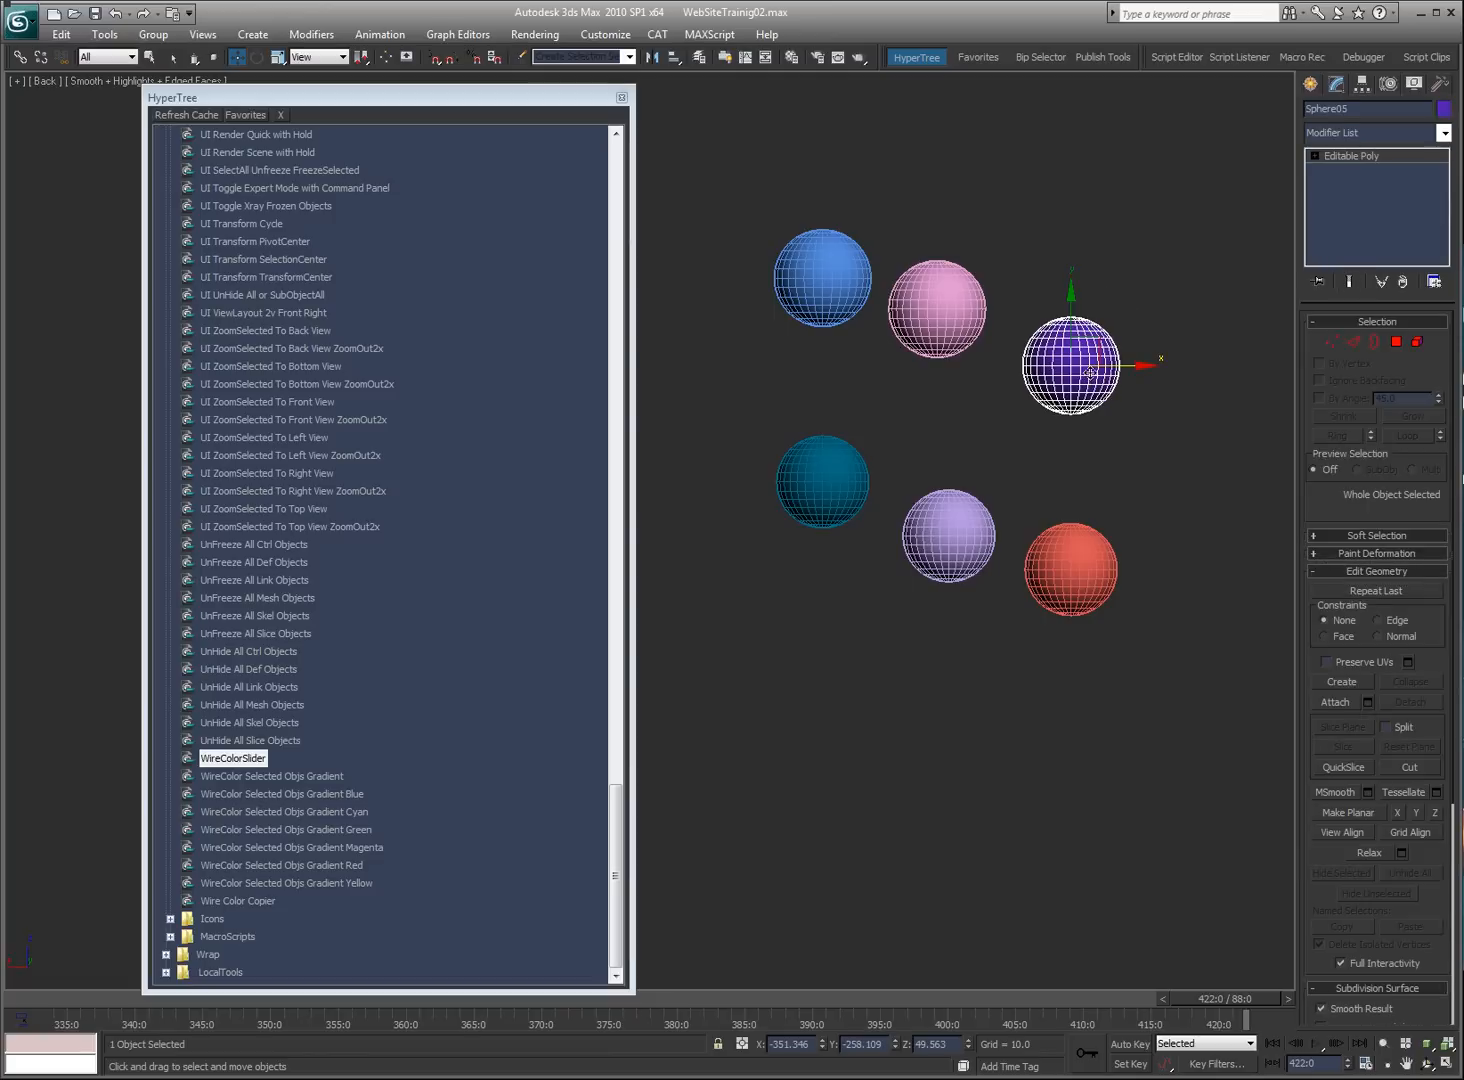
Step: Run WireColorSlider, recolor the selected sphere blue-violet with low green, high blue and fairly low red, and close the slider
left_click(231, 759)
double_click(232, 760)
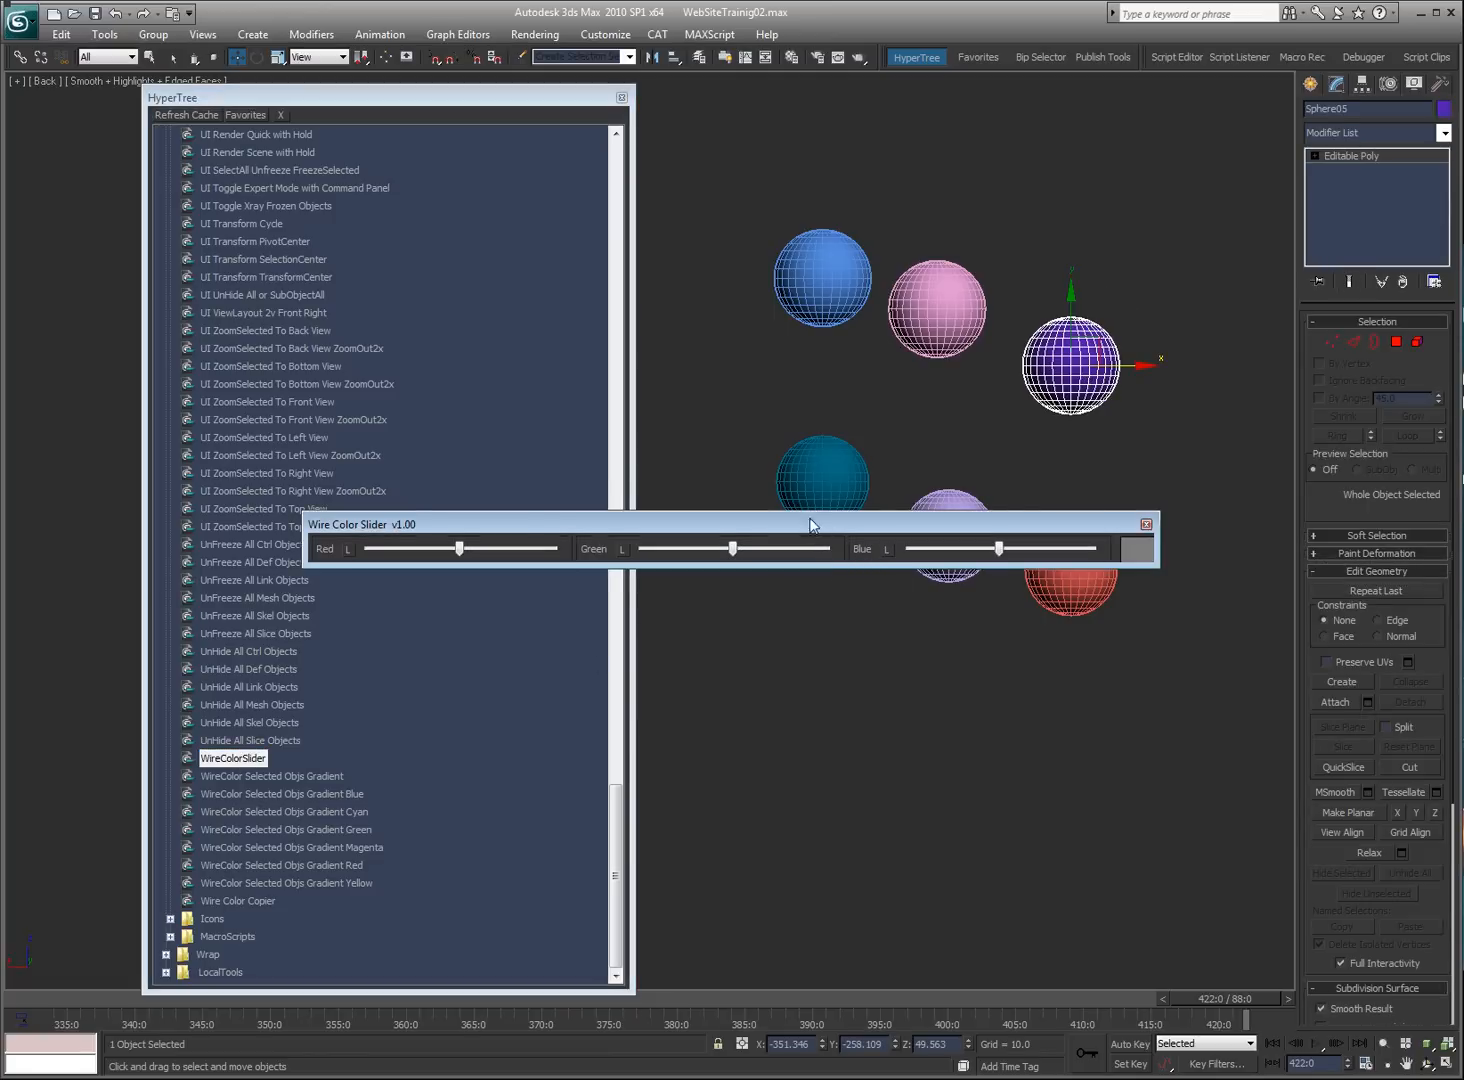
left_click_drag(811, 521, 856, 595)
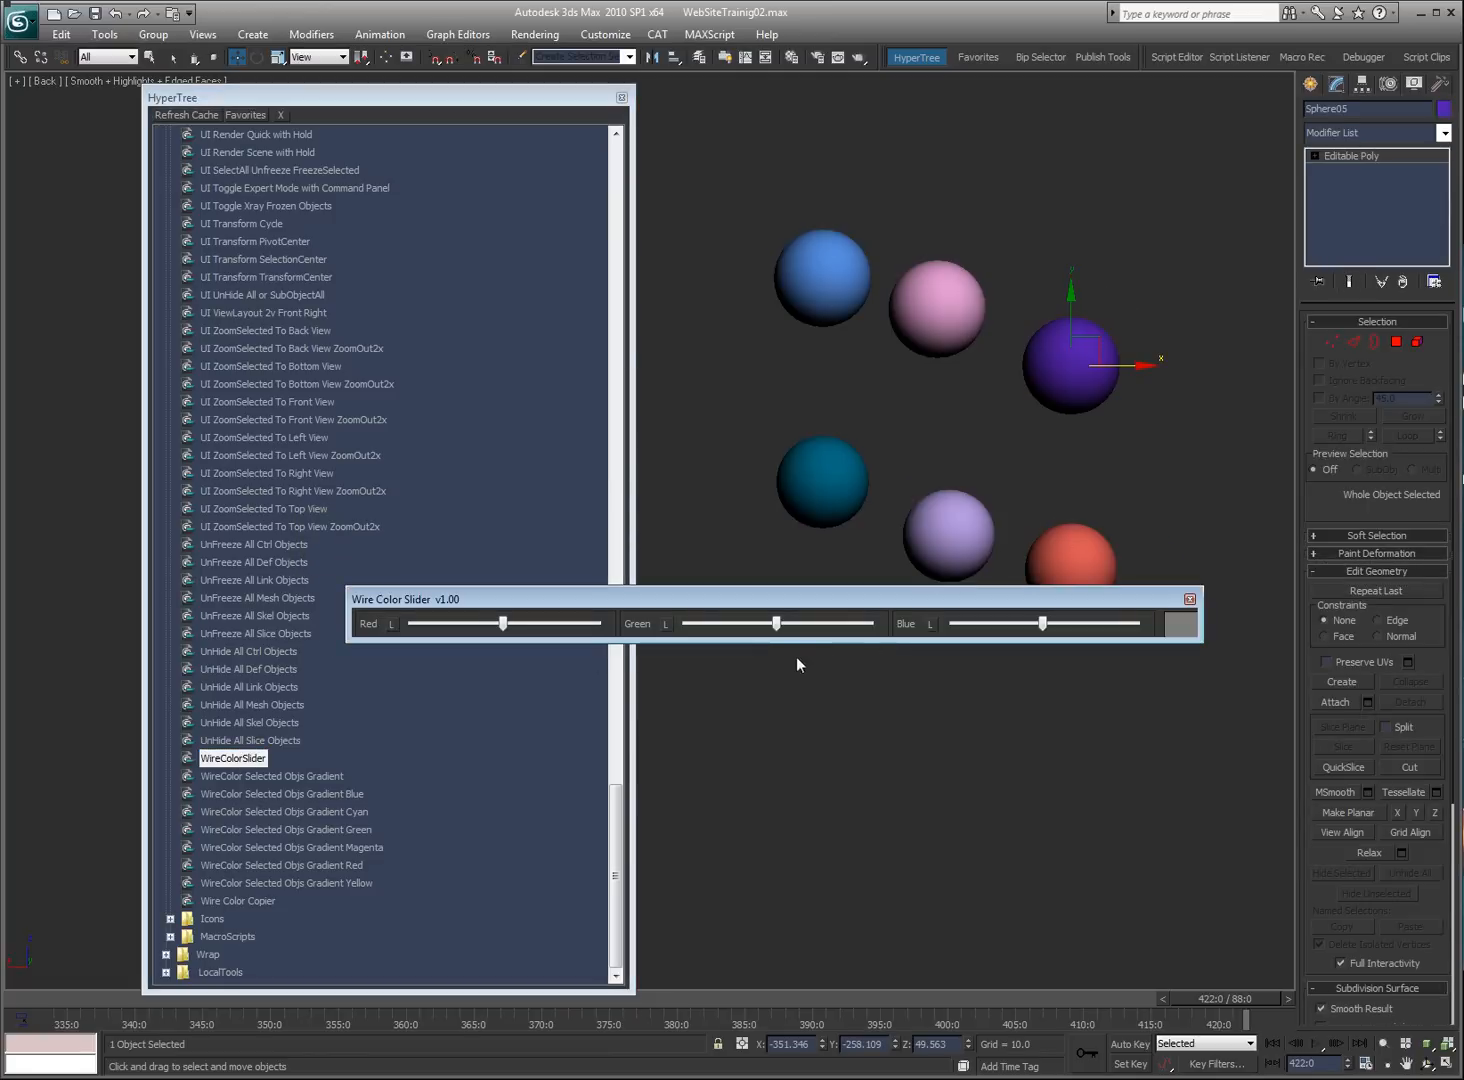
left_click_drag(776, 625, 705, 625)
left_click_drag(972, 624, 1108, 625)
left_click_drag(500, 625, 465, 624)
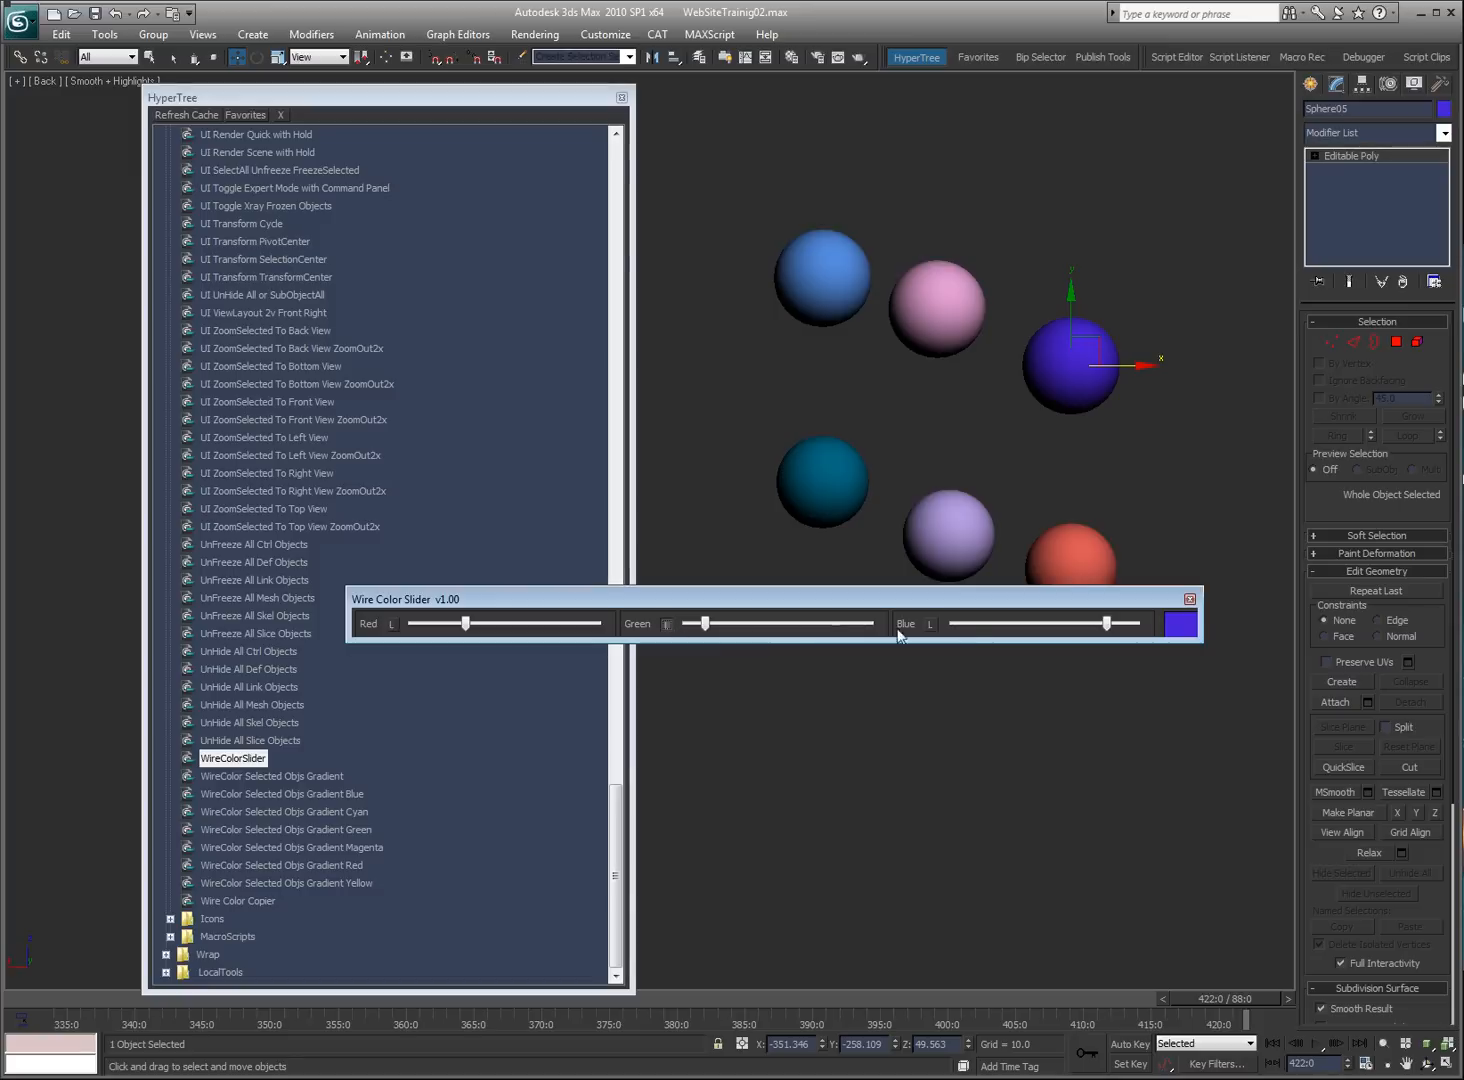
left_click(1190, 599)
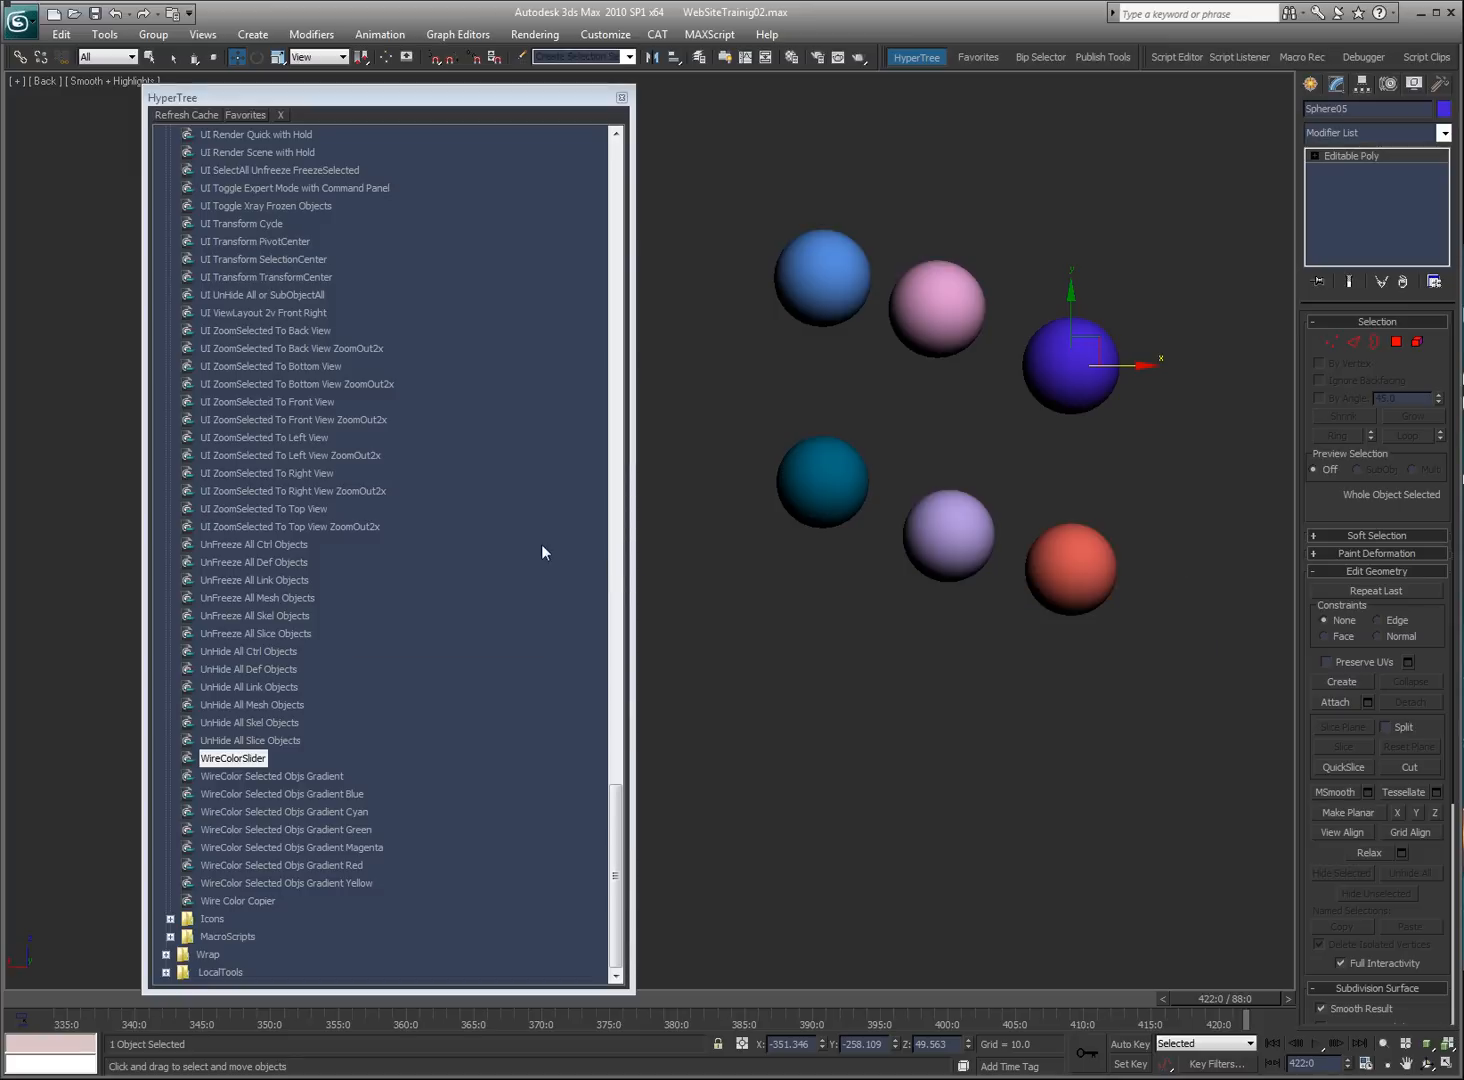
Step: Select all six spheres, starting from the lower-right one, and display them shaded without edges
left_click(1110, 478)
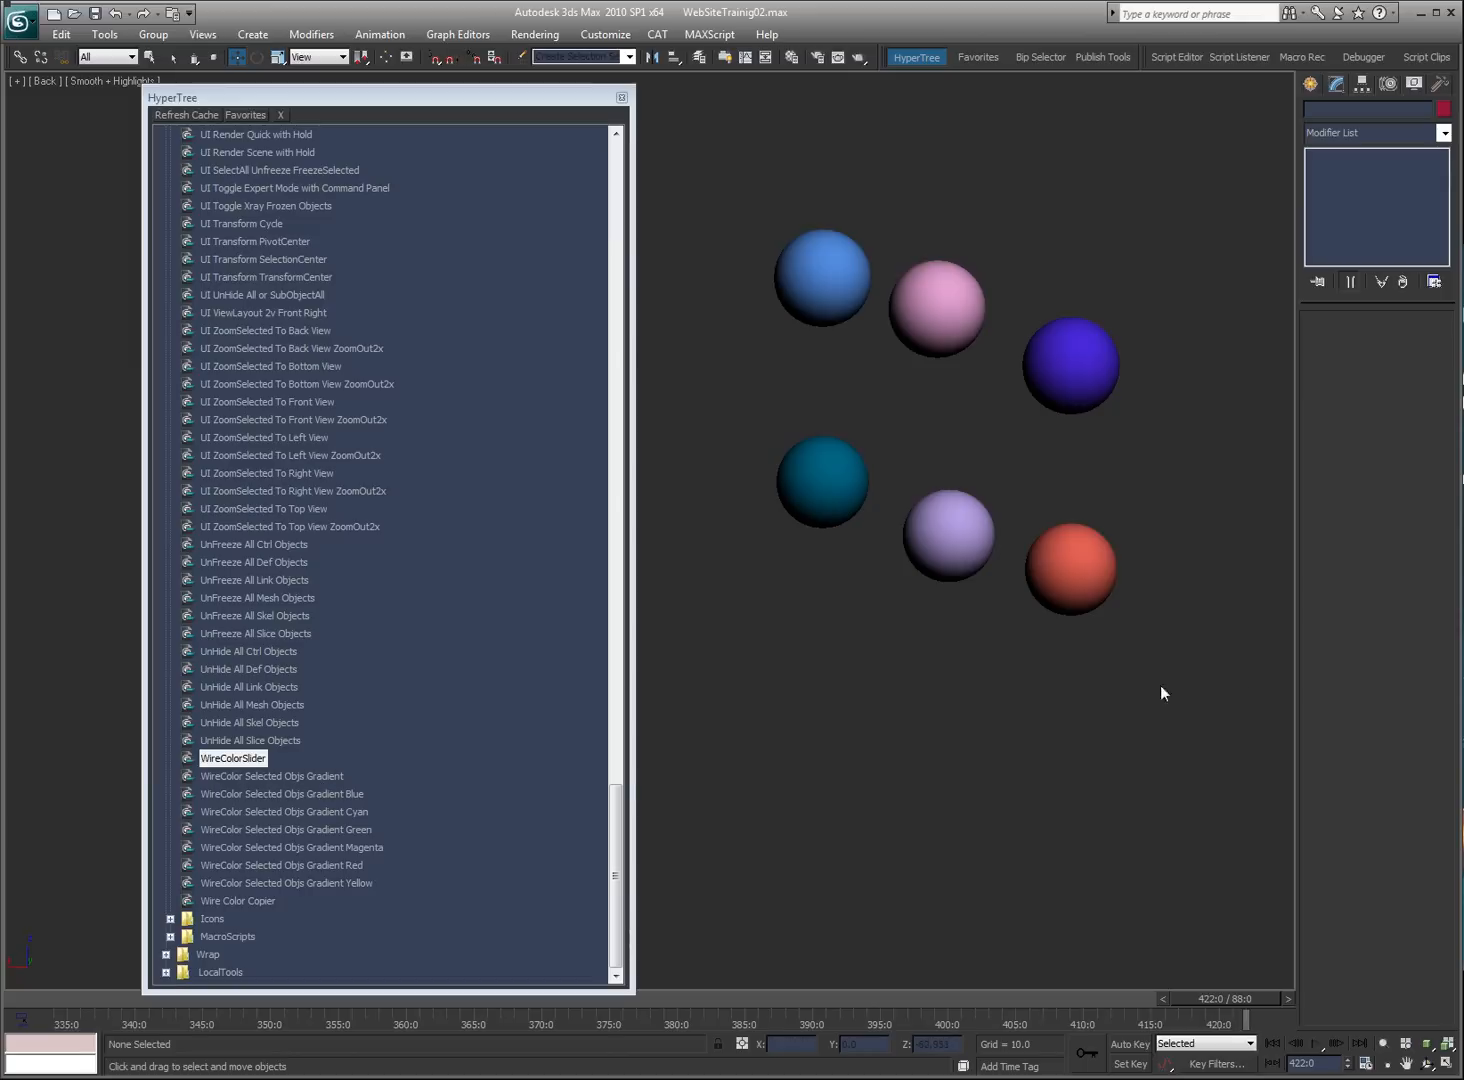
mouse_move(1142, 599)
left_mouse_down()
mouse_move(825, 478)
mouse_move(897, 298)
mouse_move(1109, 376)
left_mouse_up()
left_click(1118, 713)
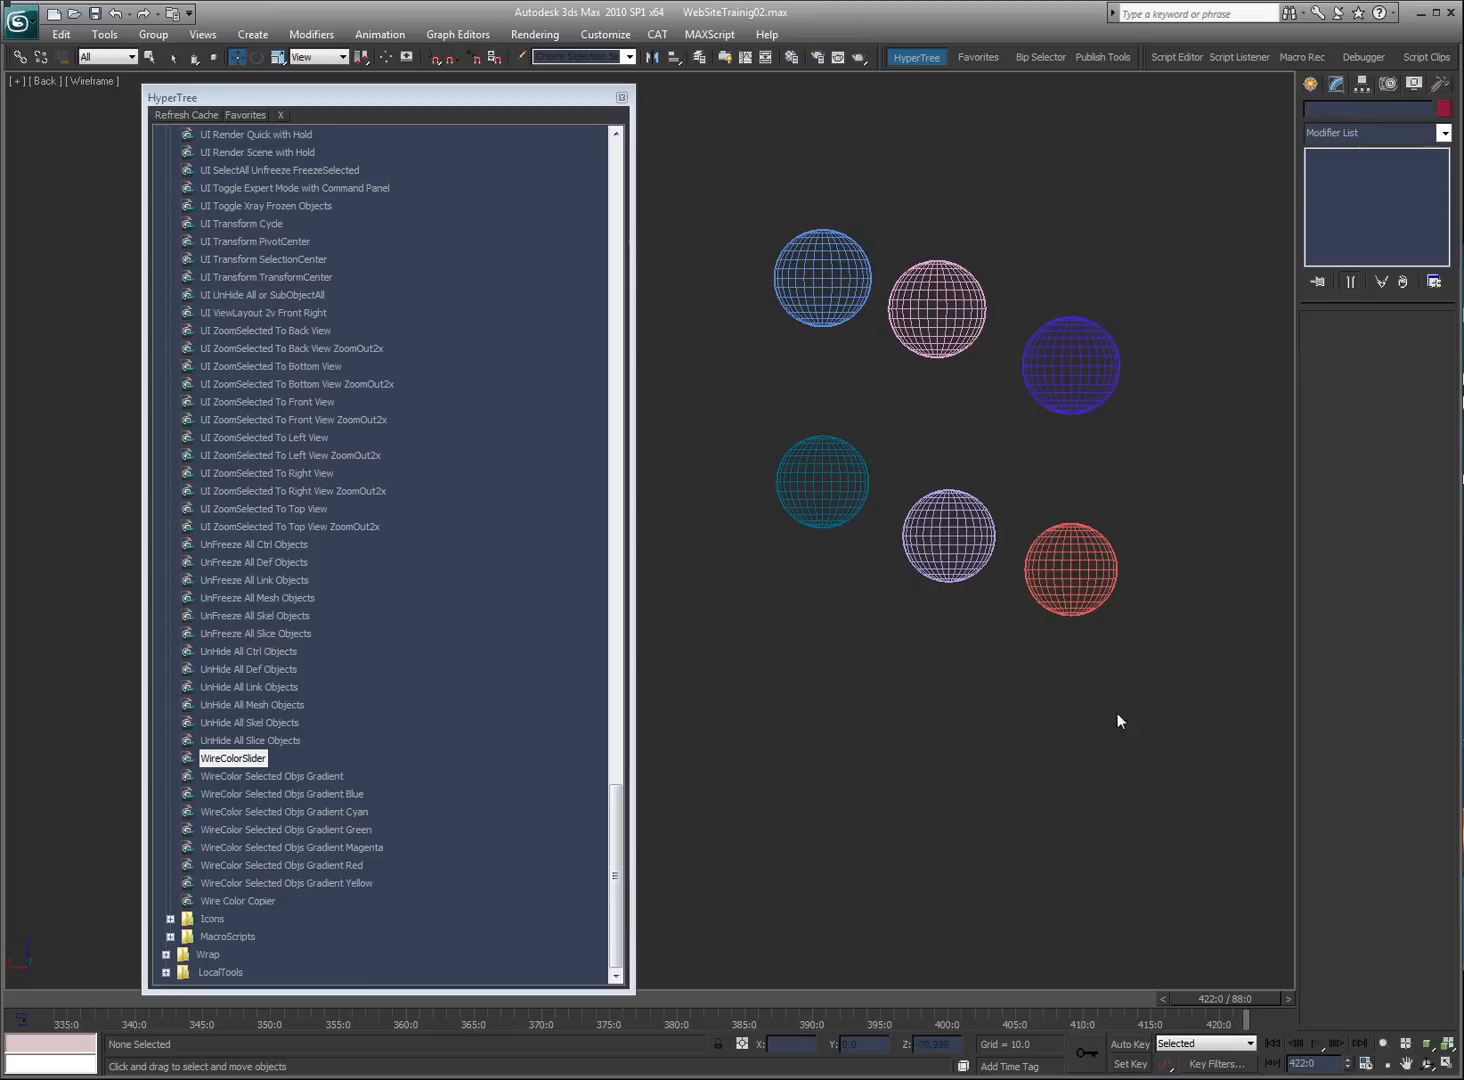
left_click(1064, 590)
left_click(1002, 565, "ctrl")
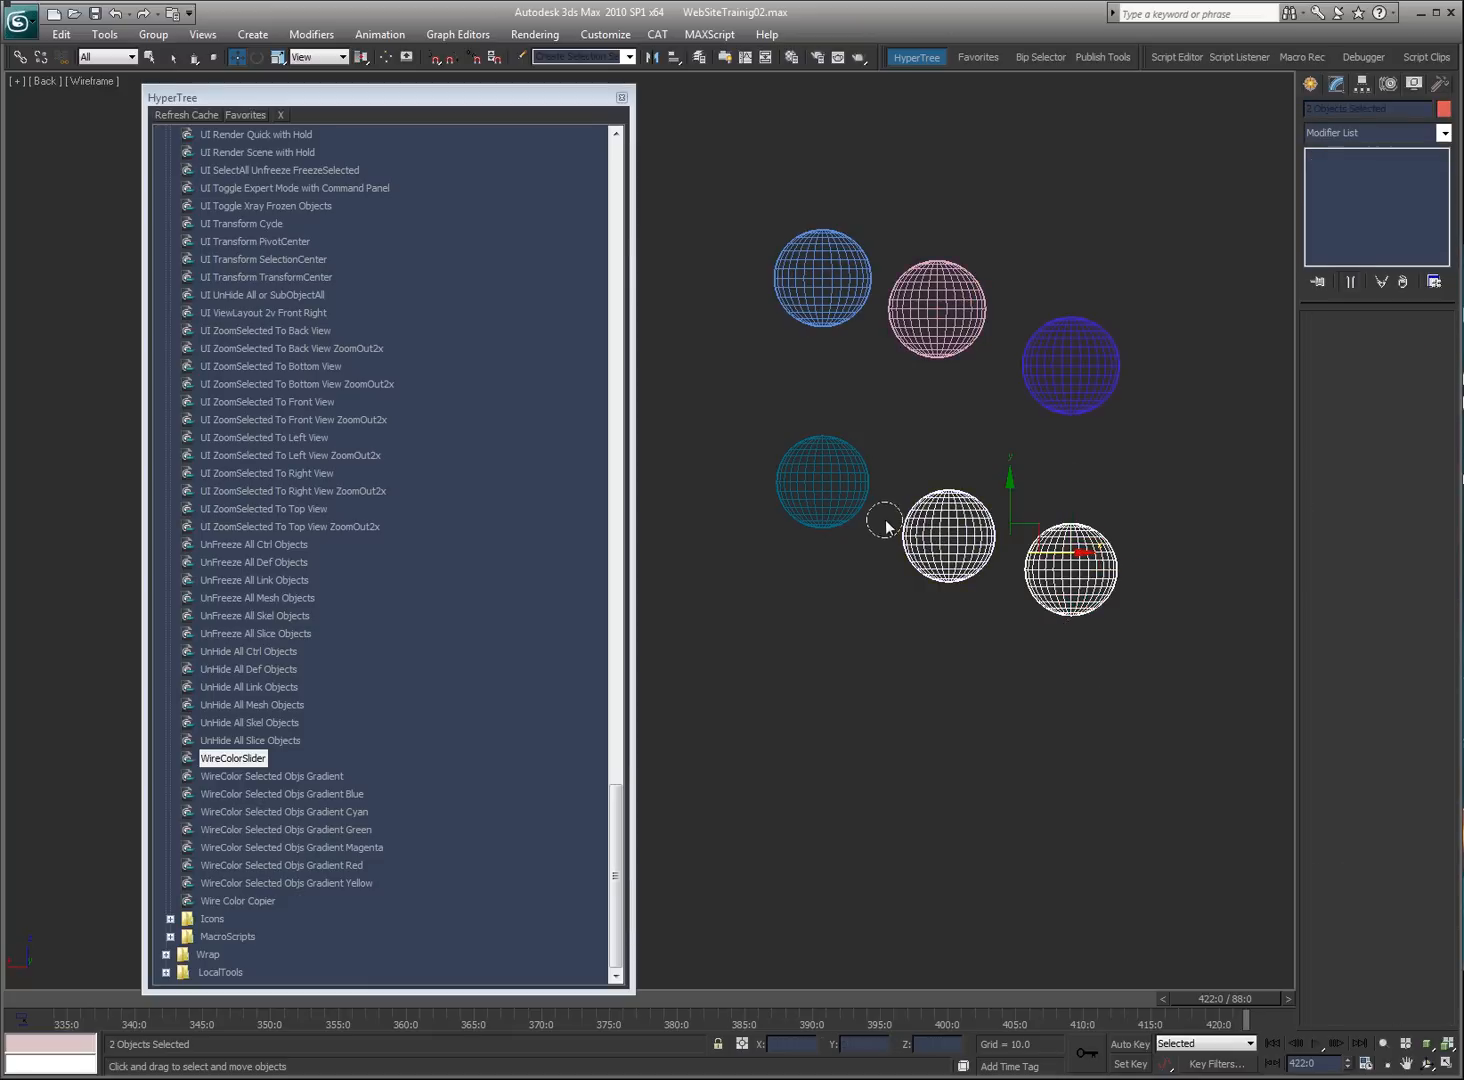
left_click(1312, 86)
left_click(1093, 584)
mouse_move(1094, 585)
left_mouse_down()
mouse_move(791, 415)
mouse_move(1082, 367)
left_mouse_up()
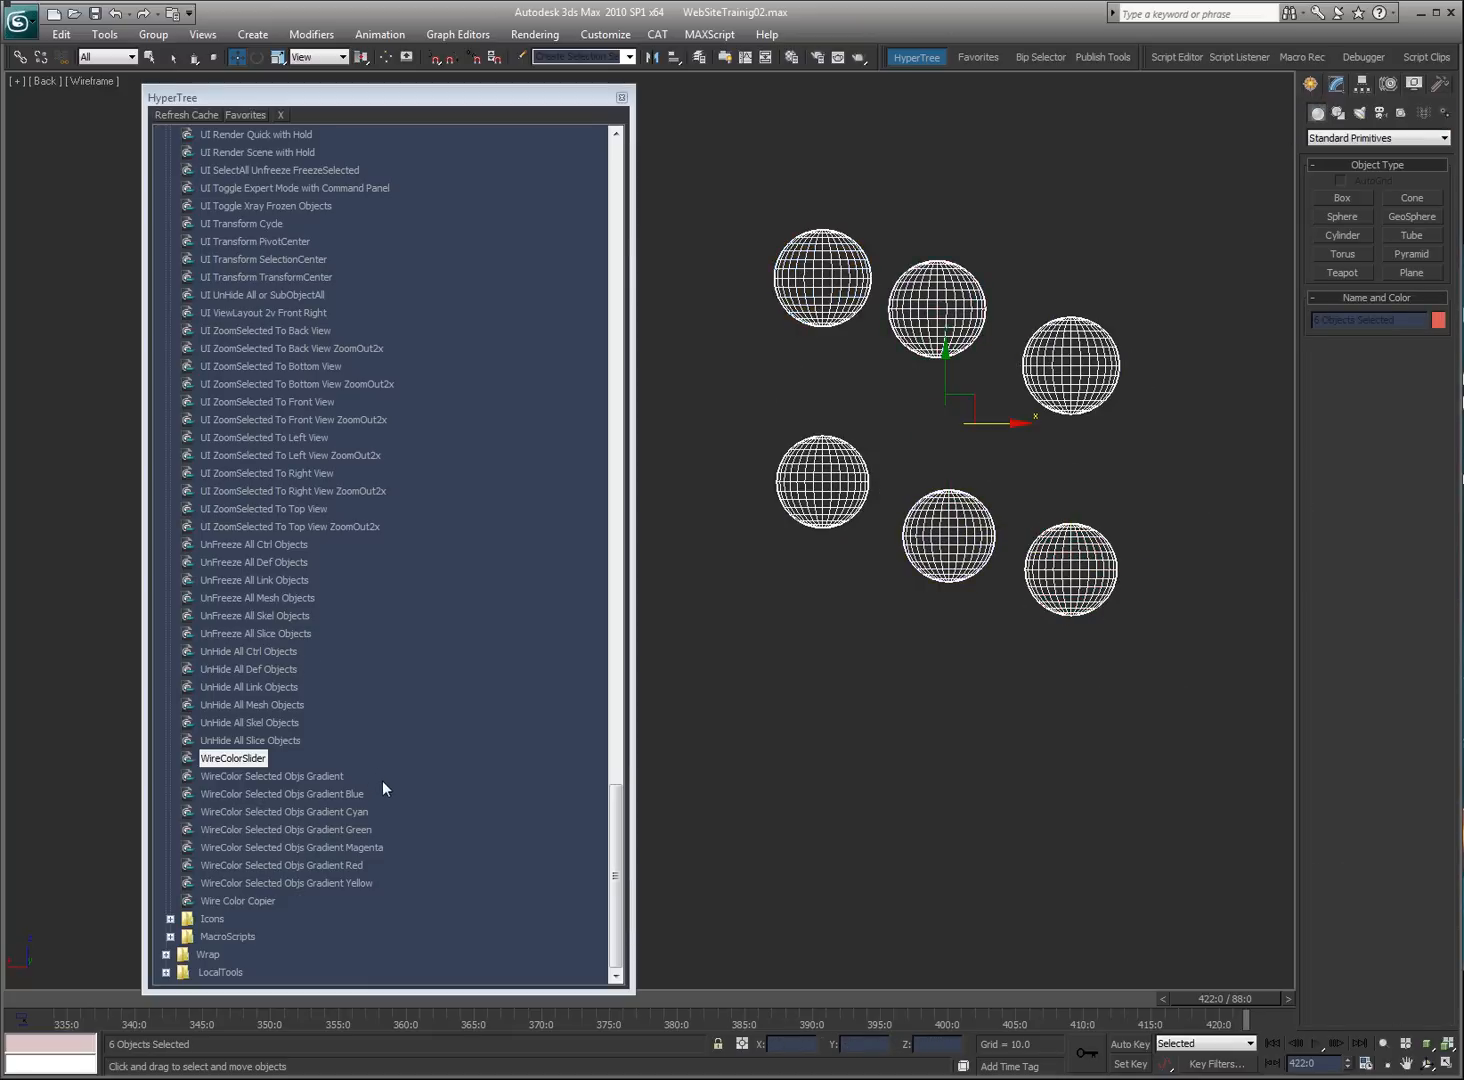
key("F3")
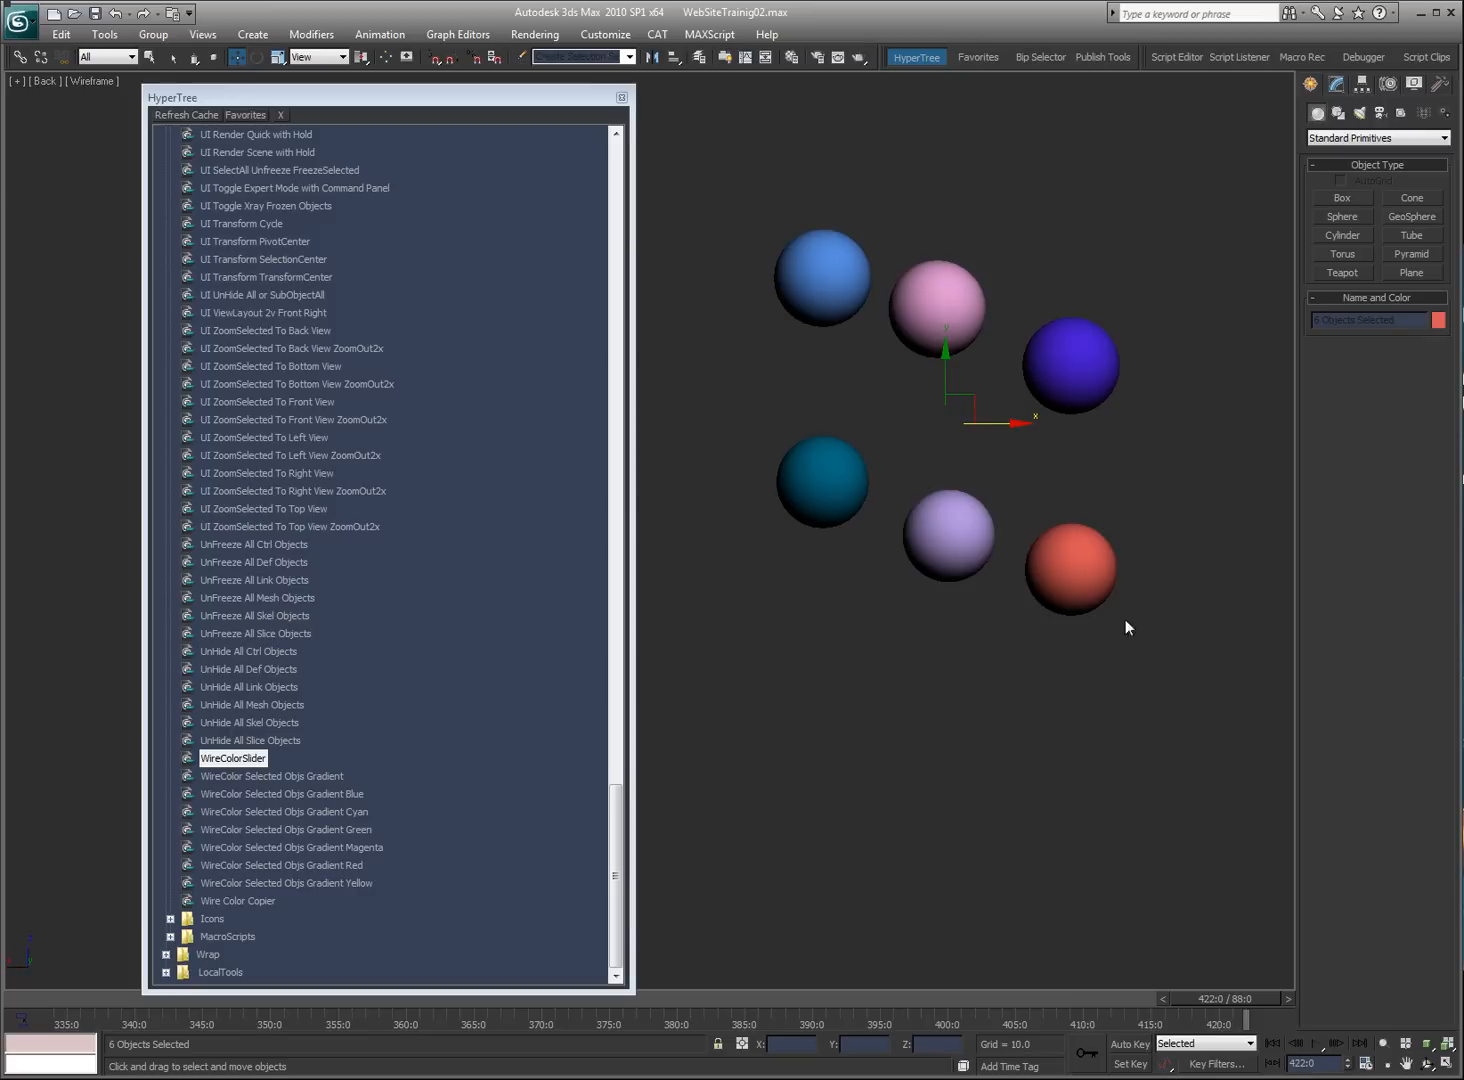
Step: Try the WireColor Selected Objs Gradient scripts Blue, Cyan, Green, Magenta, Red and Yellow on the six spheres
double_click(330, 794)
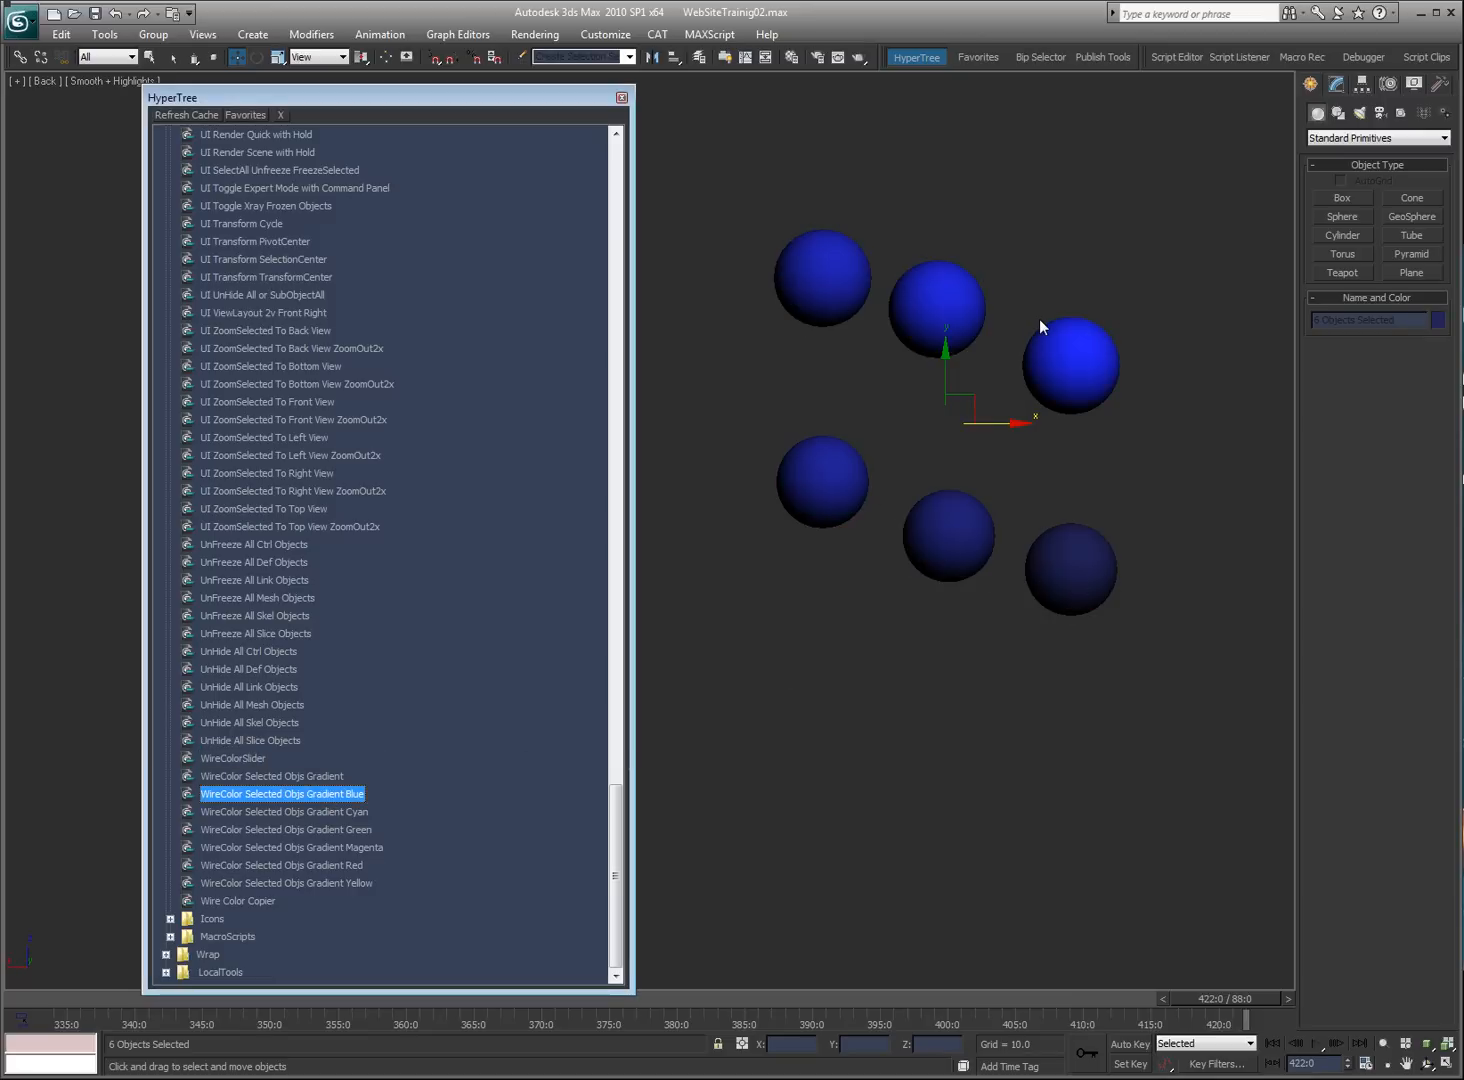
double_click(316, 812)
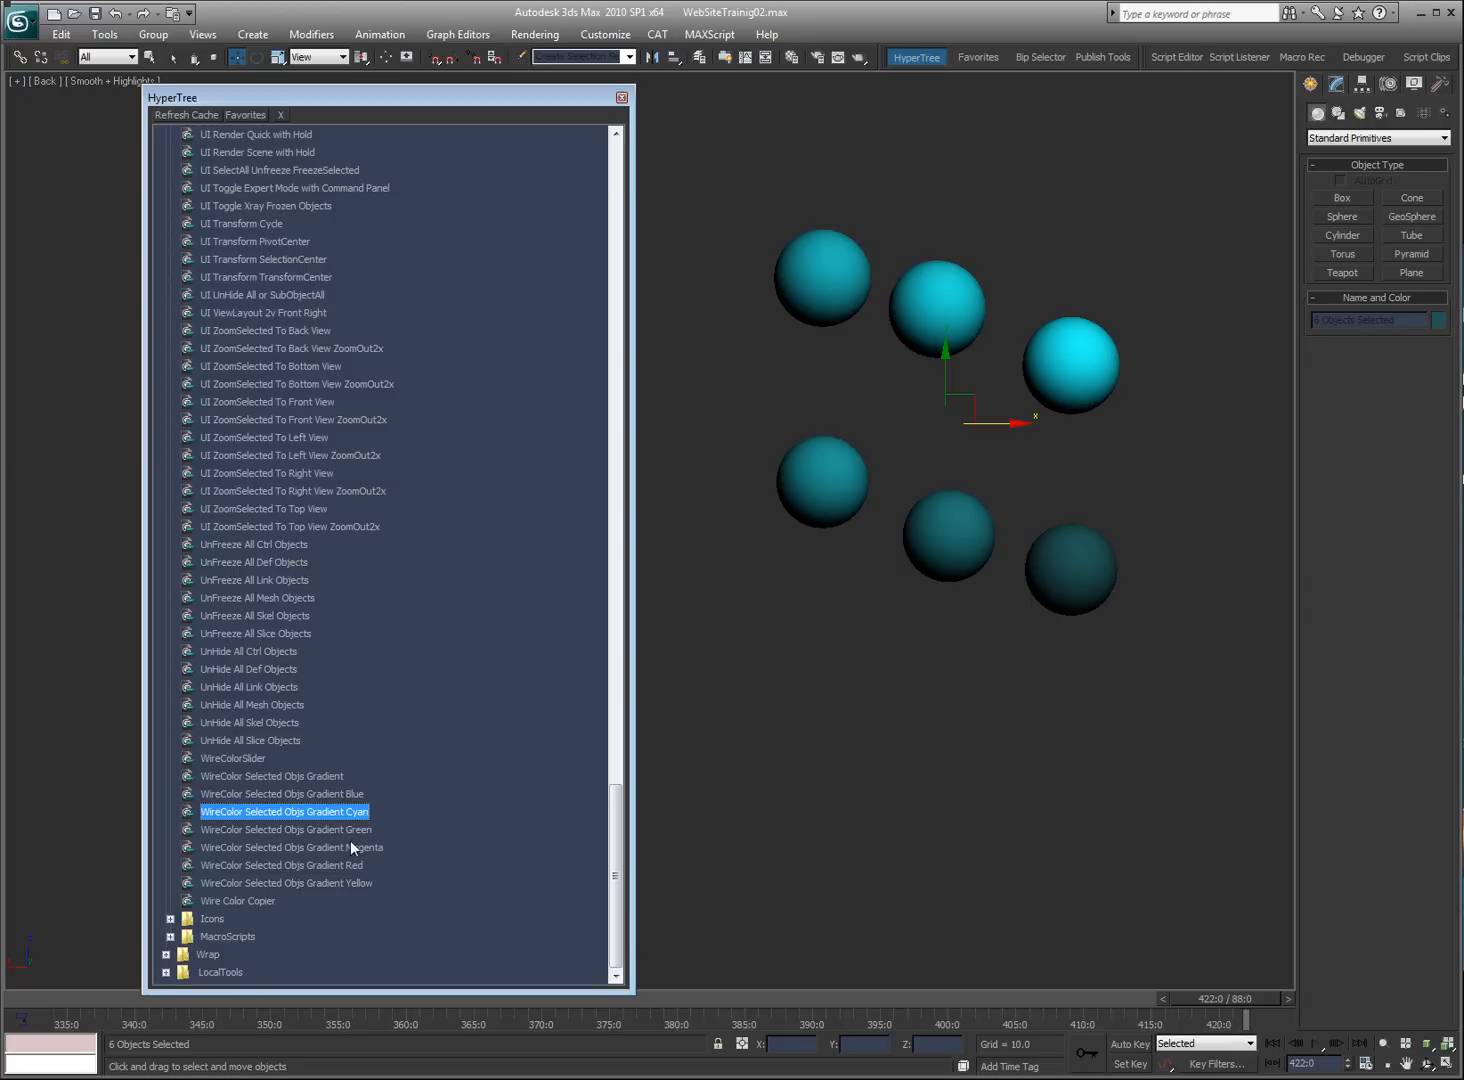
left_click(345, 832)
double_click(355, 849)
double_click(337, 866)
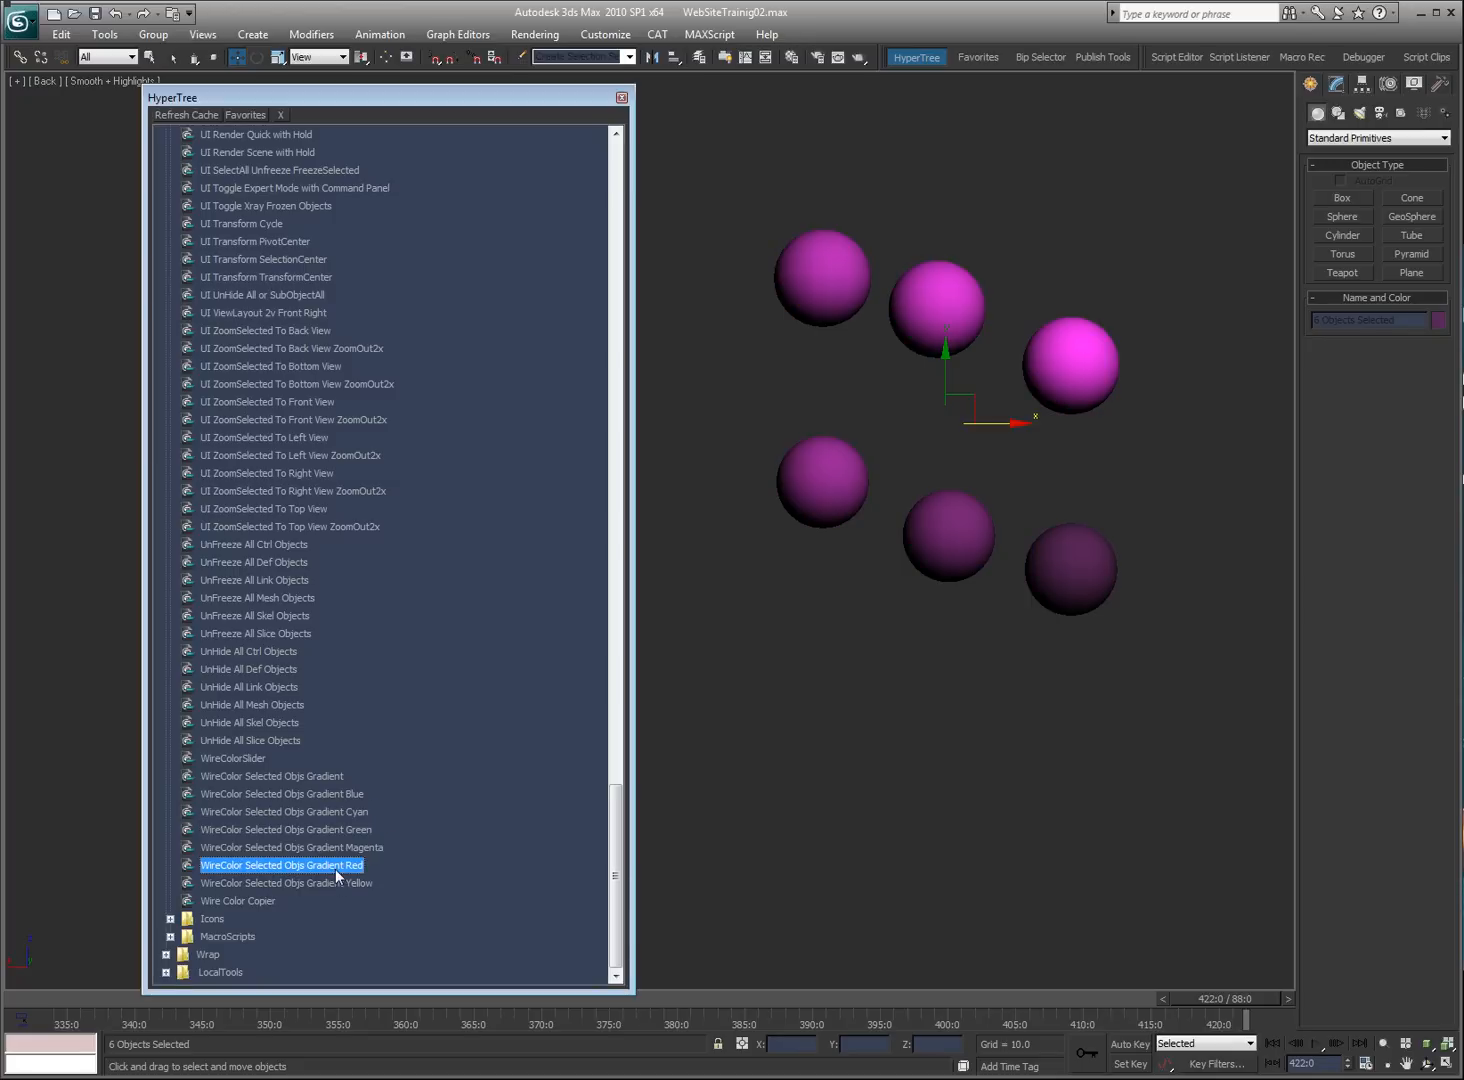
double_click(350, 884)
Step: Run the plain, Blue, Cyan and Green wire color gradients on the six spheres again, finishing with Gradient Blue
double_click(314, 777)
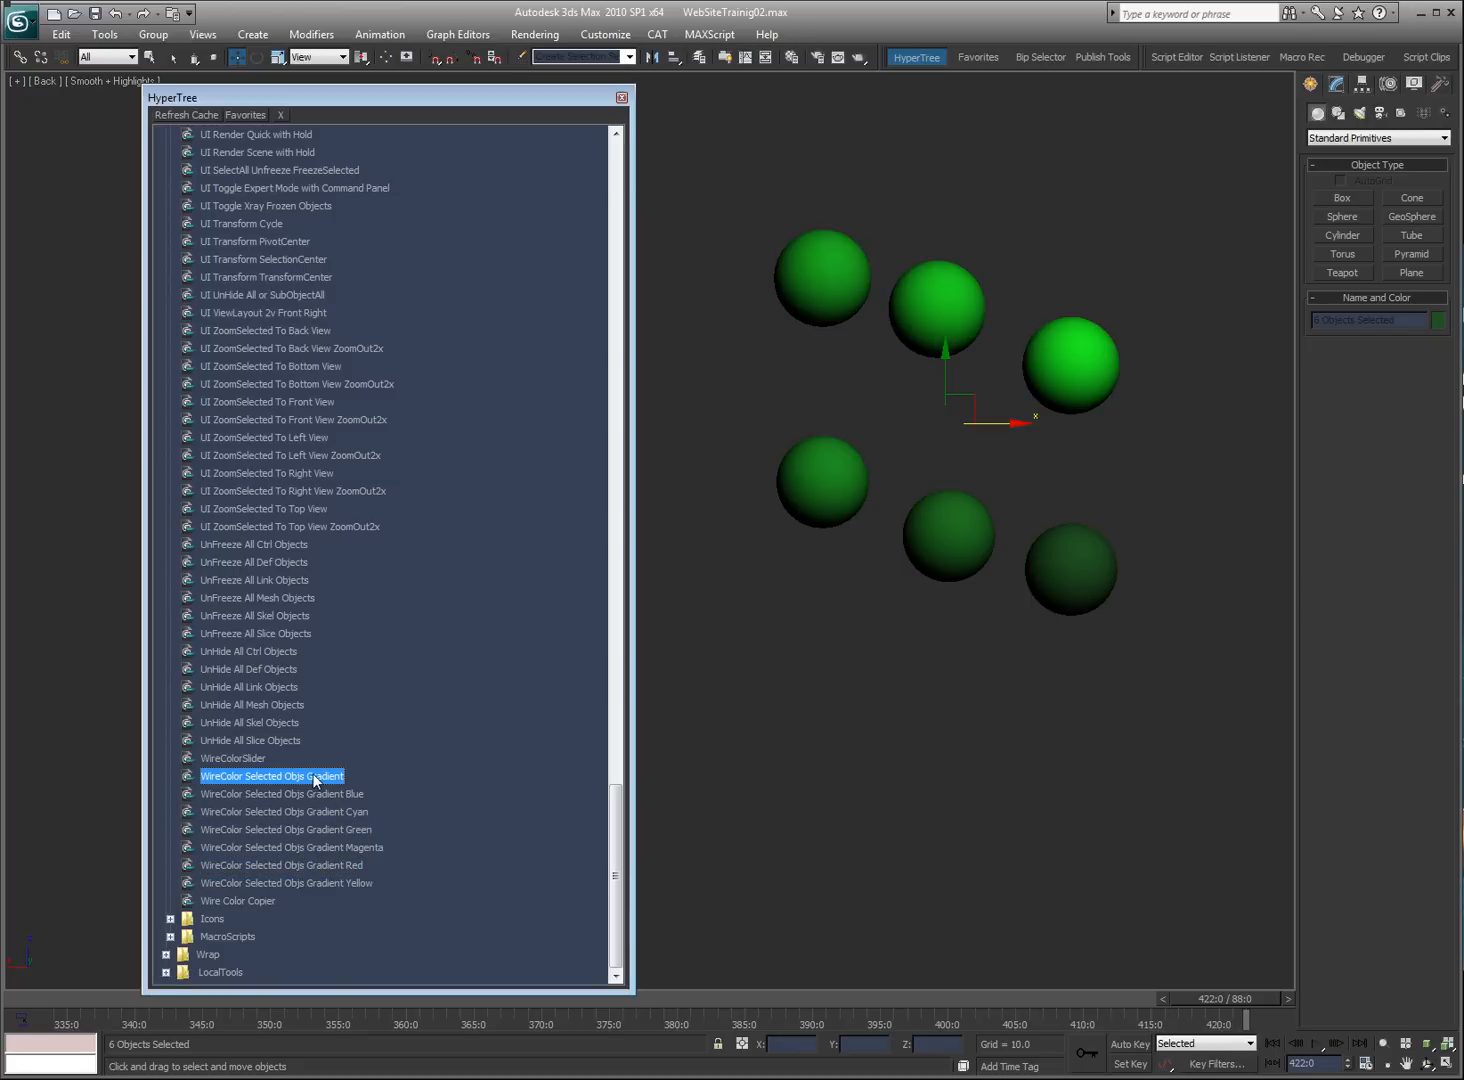
double_click(319, 798)
double_click(329, 813)
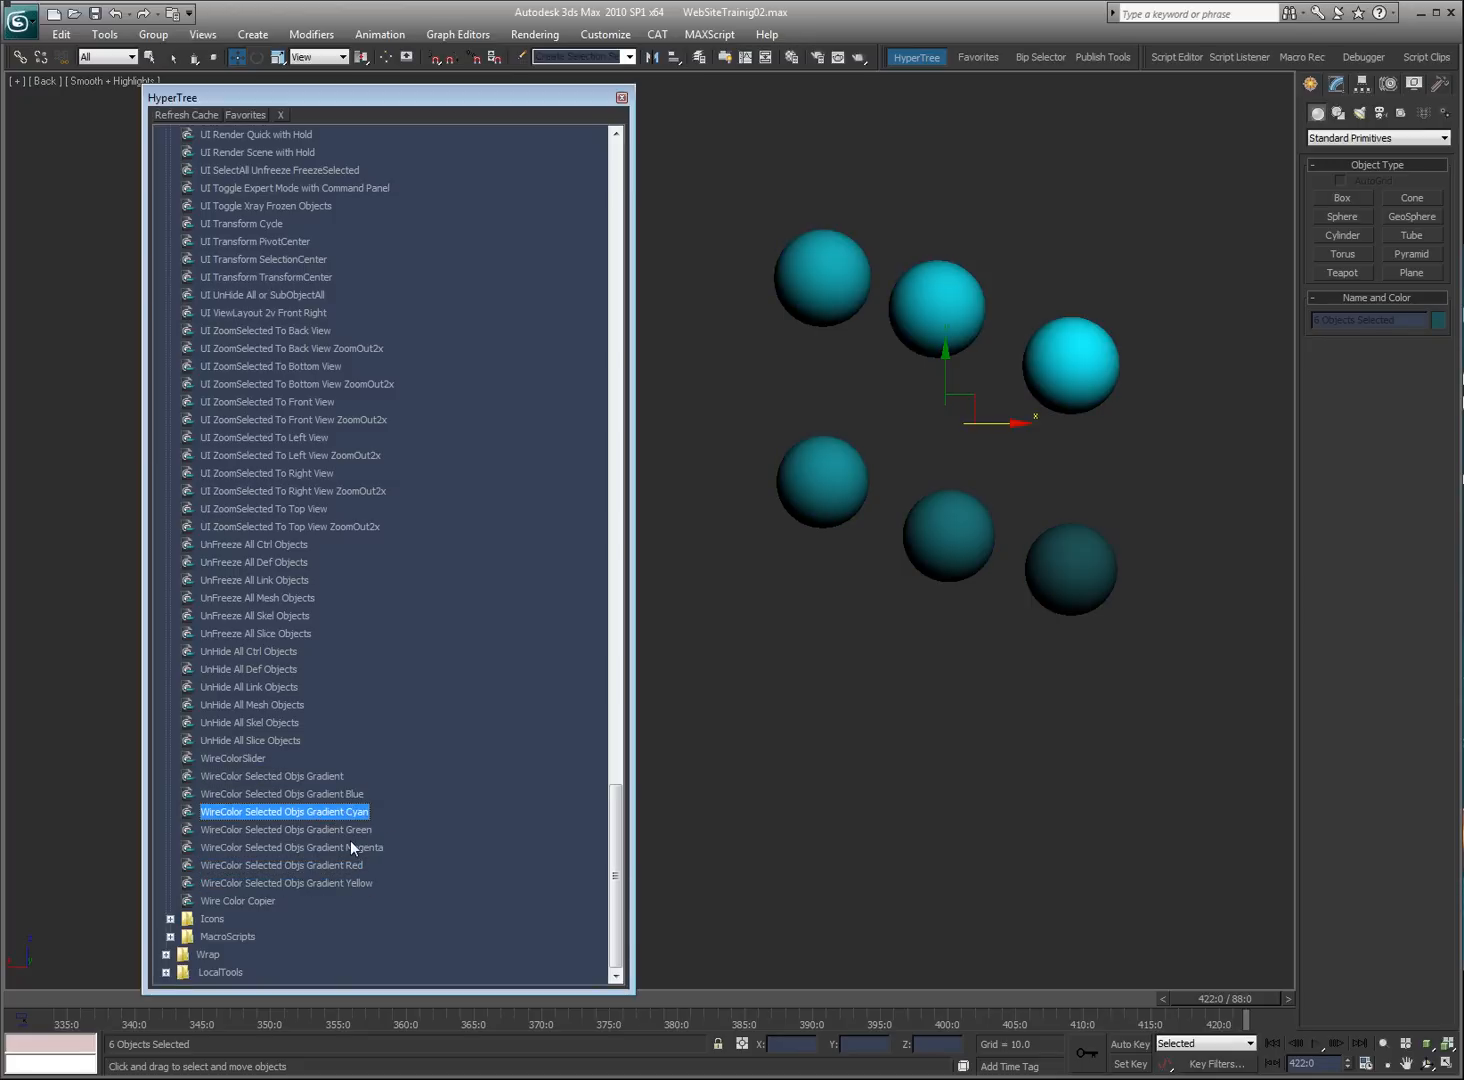
double_click(345, 829)
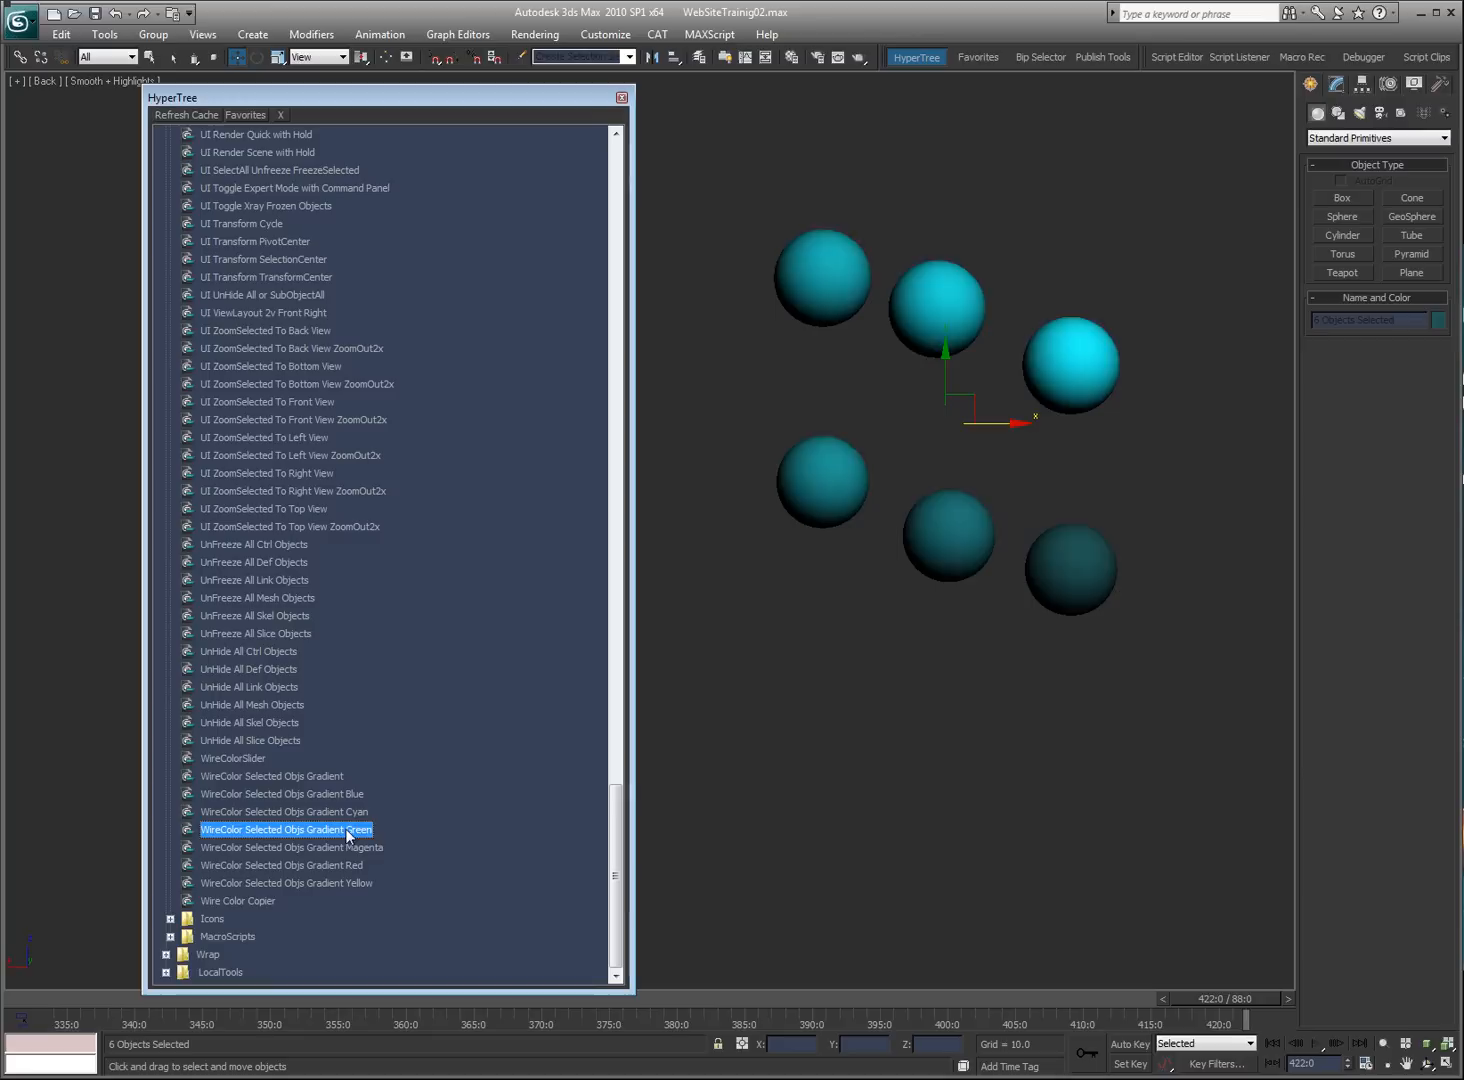
double_click(294, 799)
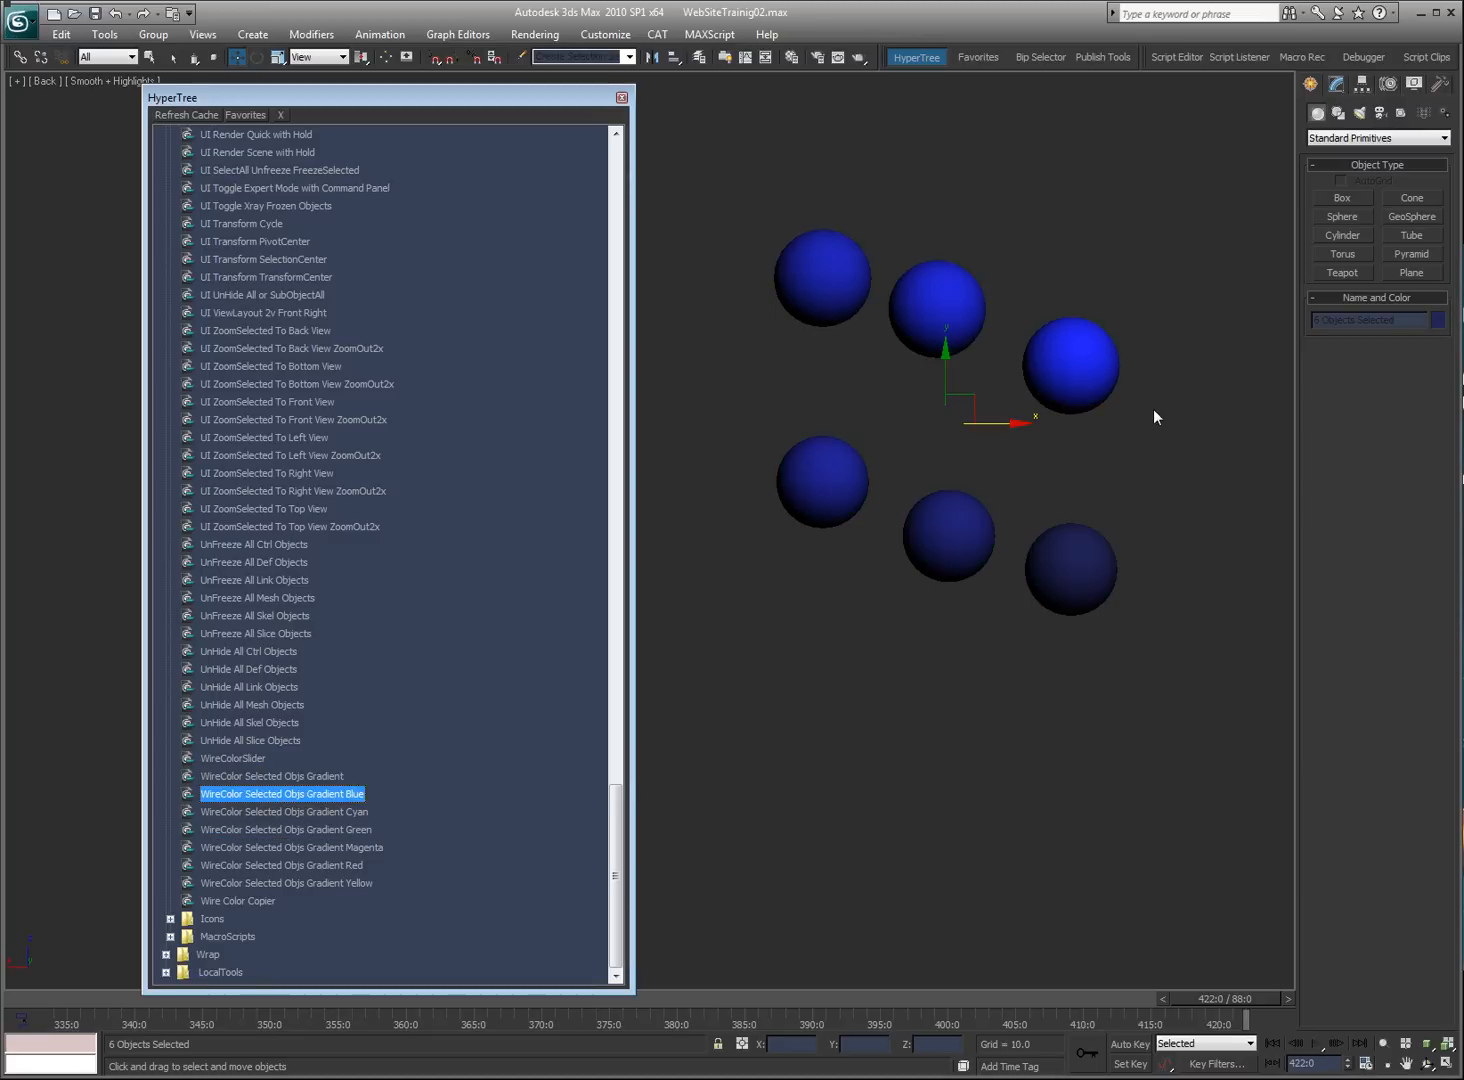
Step: Reselect the six blue spheres and clone them upward as one set of copies
left_click(1208, 522)
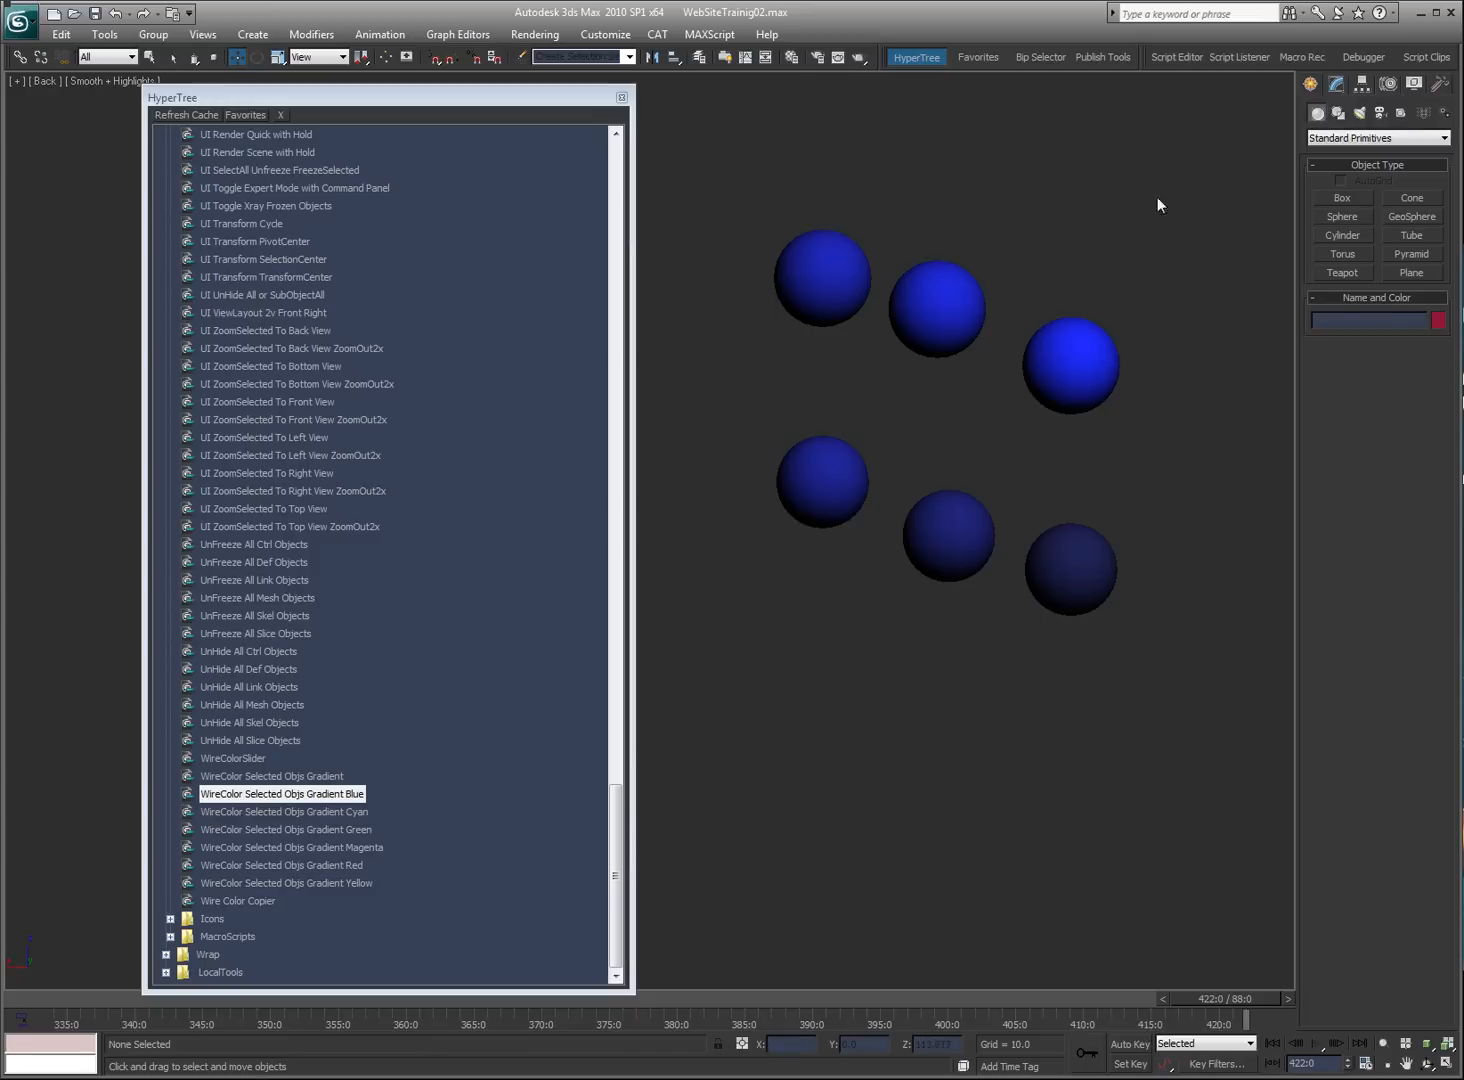
mouse_move(1157, 197)
left_mouse_down()
mouse_move(839, 322)
mouse_move(906, 421)
mouse_move(878, 660)
mouse_move(902, 192)
left_mouse_up()
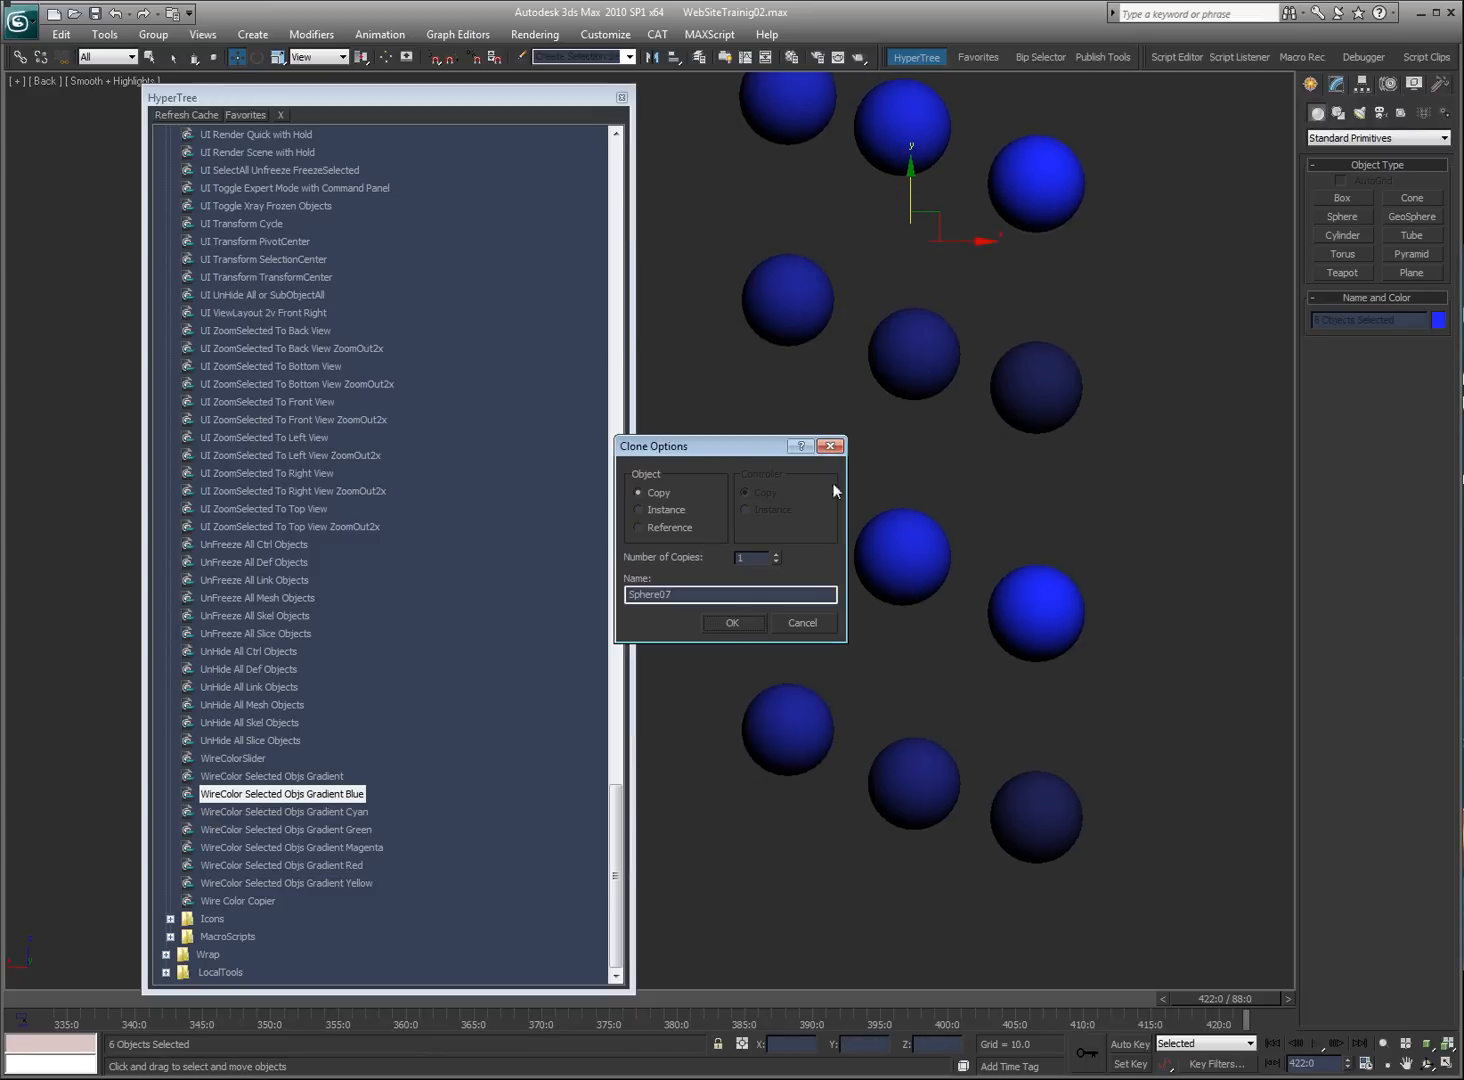
left_click(732, 622)
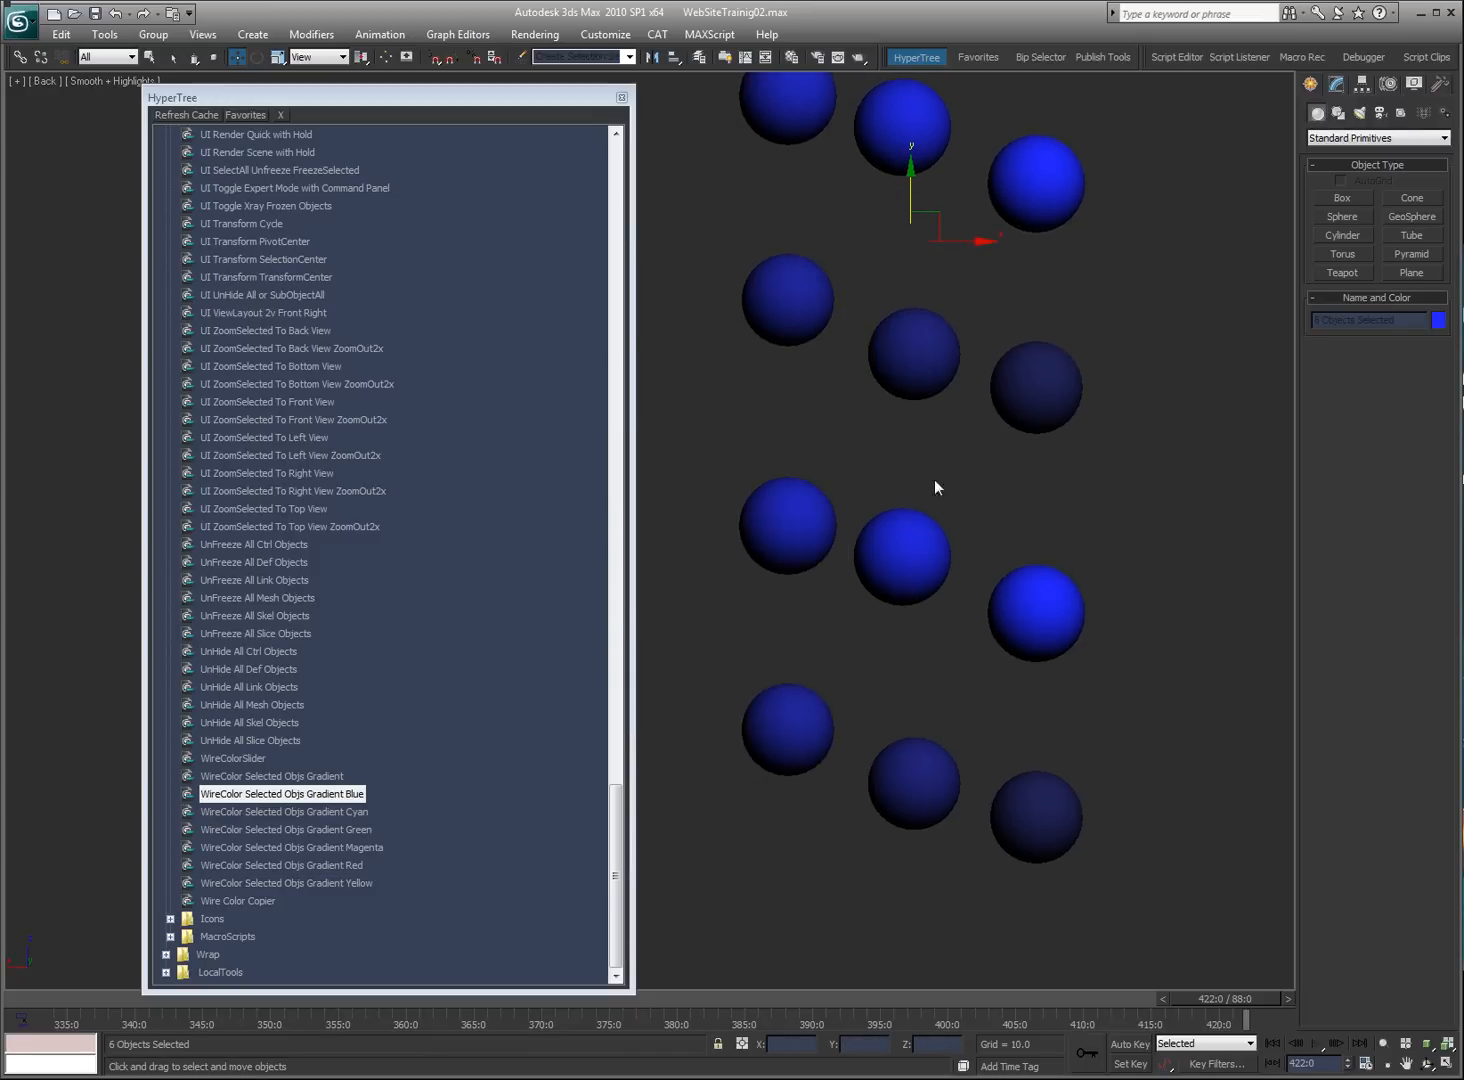
middle_click_drag(935, 481, 951, 532)
left_click(1174, 919)
left_click(1072, 893)
left_click(899, 839, "ctrl")
left_click(811, 780, "ctrl")
left_click(784, 561, "ctrl")
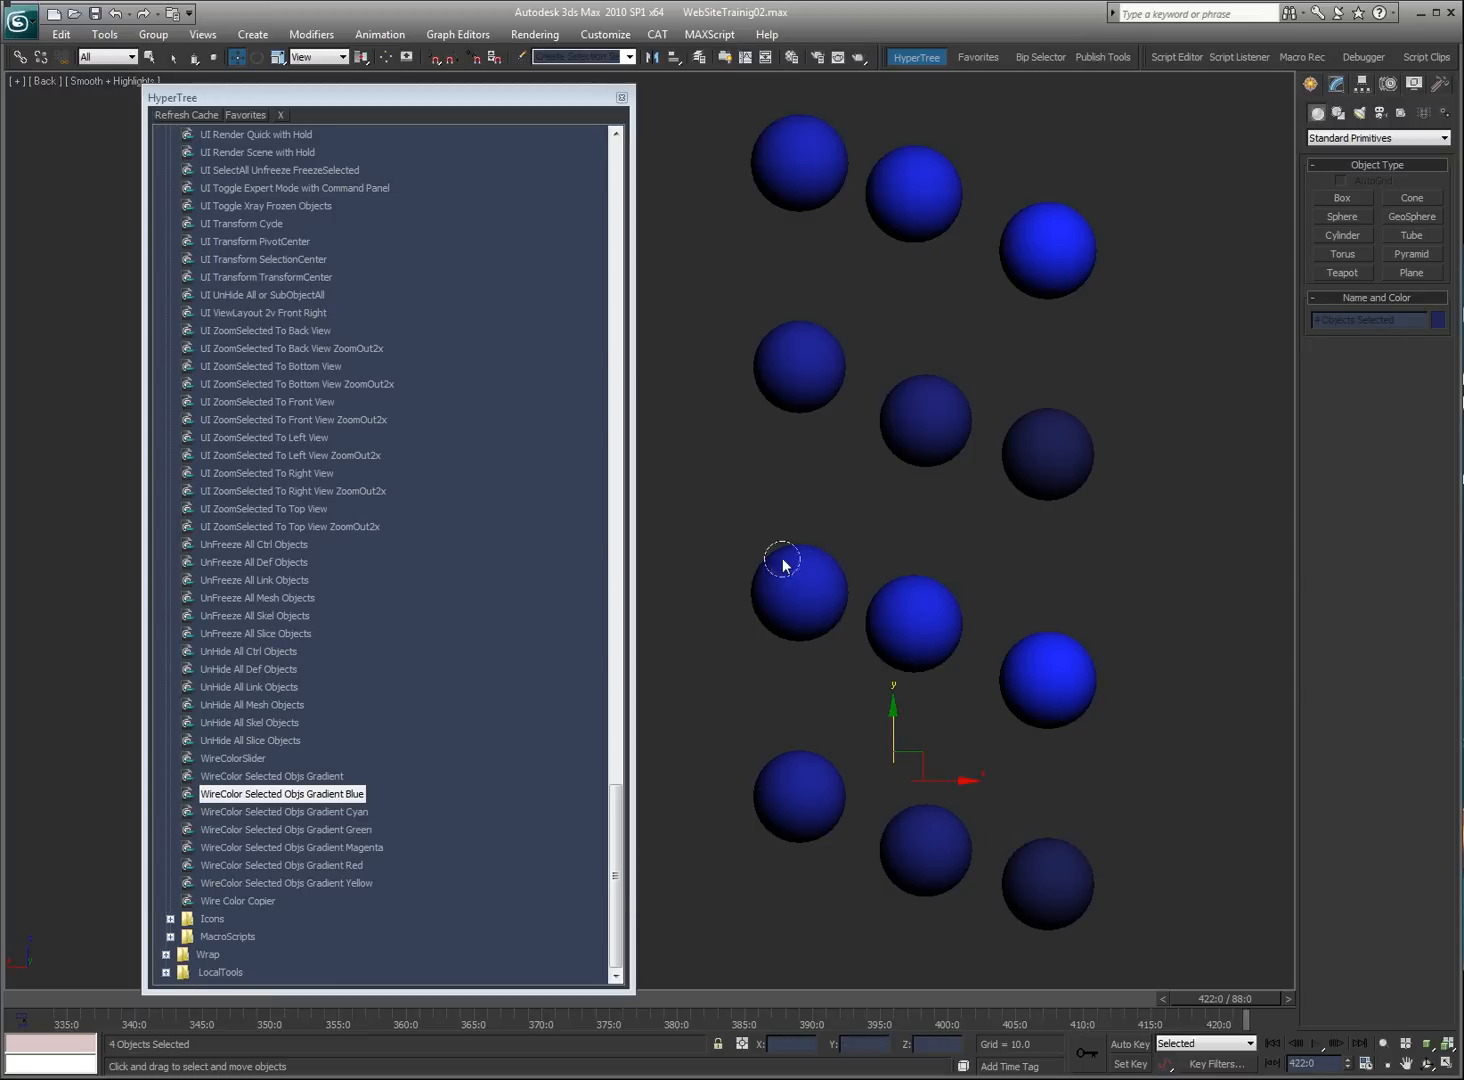
left_click(866, 617, "ctrl")
Step: Select the twelve spheres one by one from the lowest right sphere upward and apply WireColor Selected Objs Gradient Red
left_click(1181, 826)
left_click(1066, 889)
left_click(896, 840, "ctrl")
left_click(810, 790, "ctrl")
left_click(765, 597, "ctrl")
left_click(886, 631, "ctrl")
left_click(1063, 703, "ctrl")
left_click(1052, 460, "ctrl")
left_click(928, 415, "ctrl")
left_click(796, 352, "ctrl")
left_click(798, 170, "ctrl")
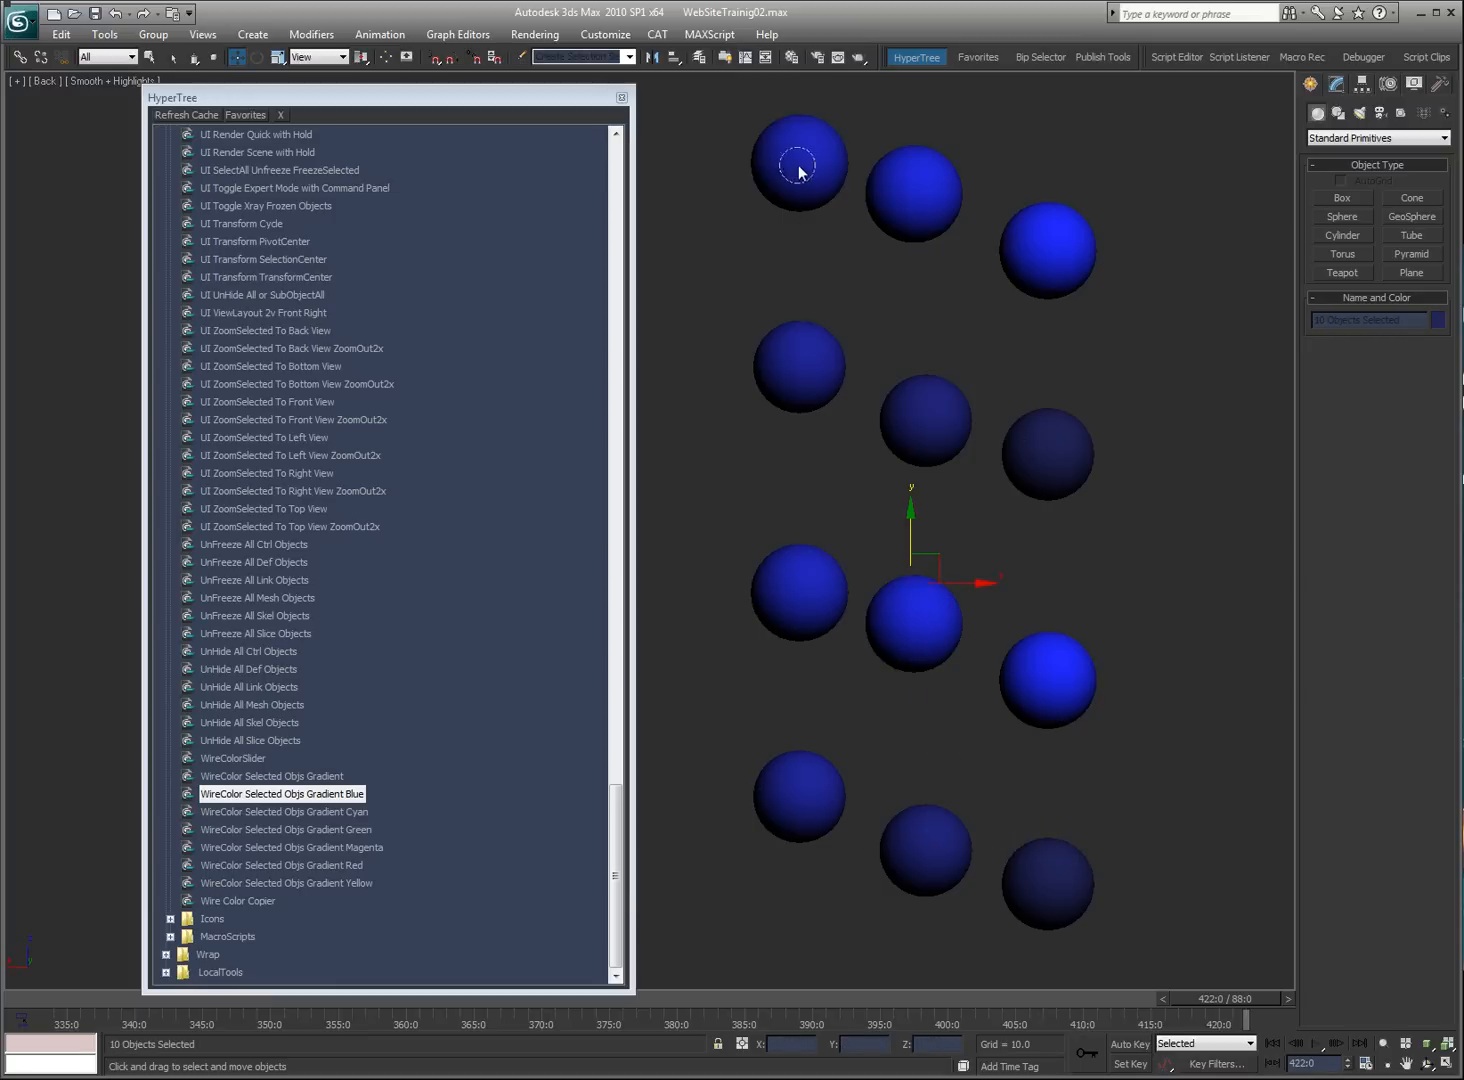
left_click(913, 194, "ctrl")
left_click(1053, 251, "ctrl")
left_click(354, 866)
double_click(353, 866)
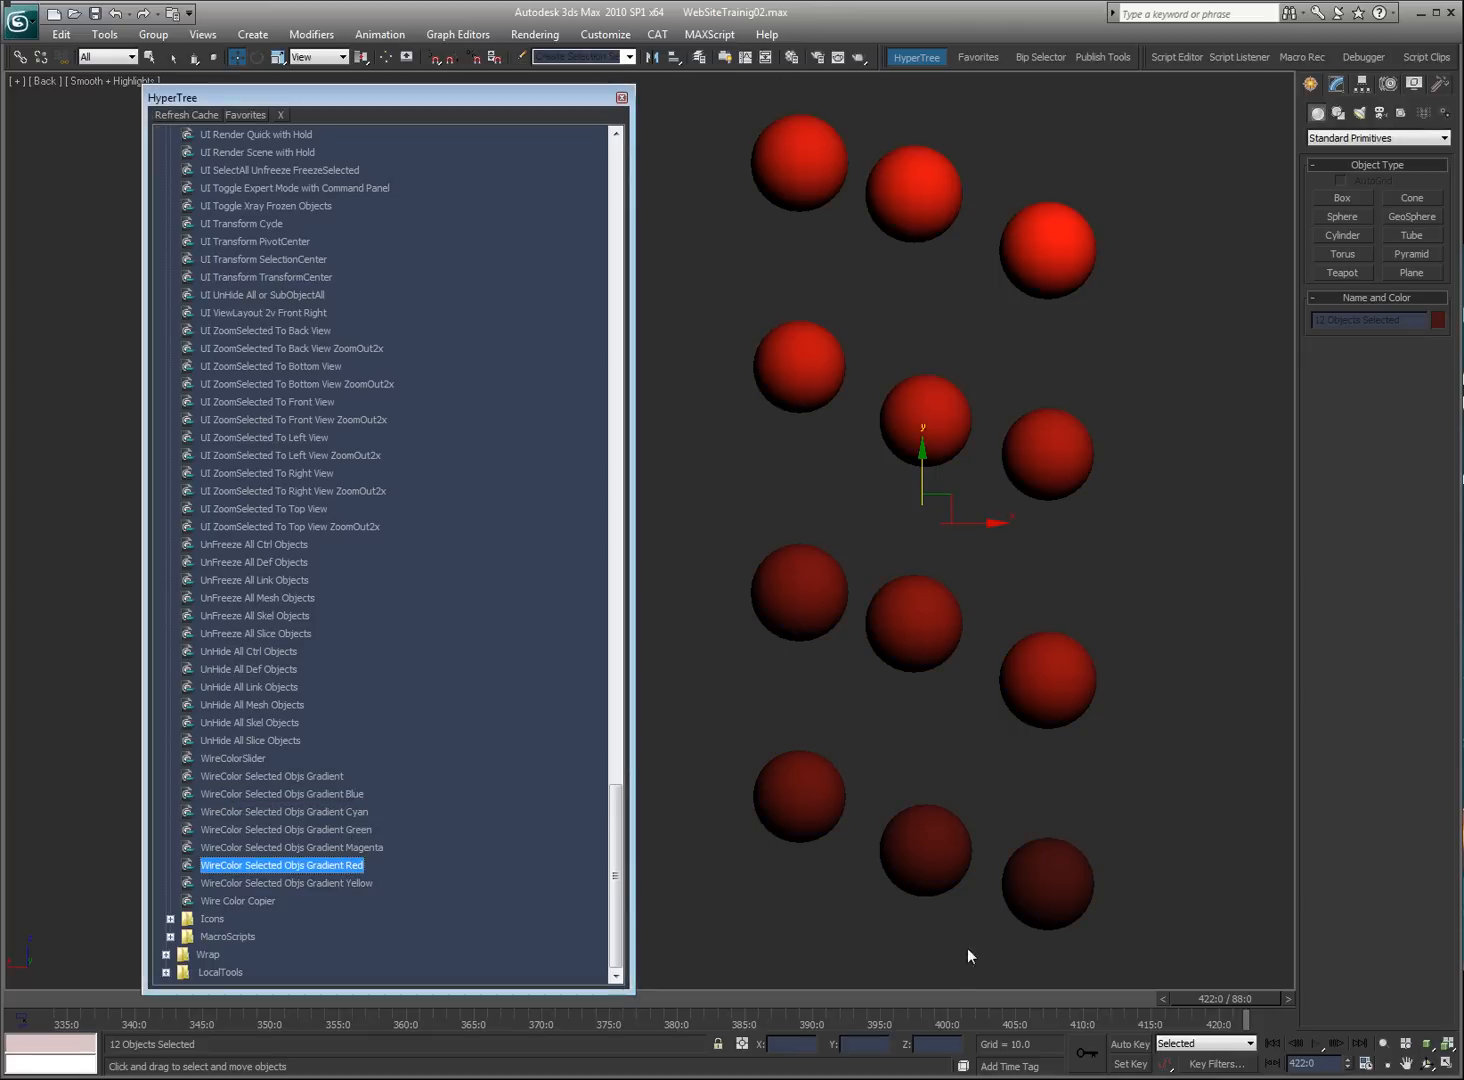
left_click(974, 369)
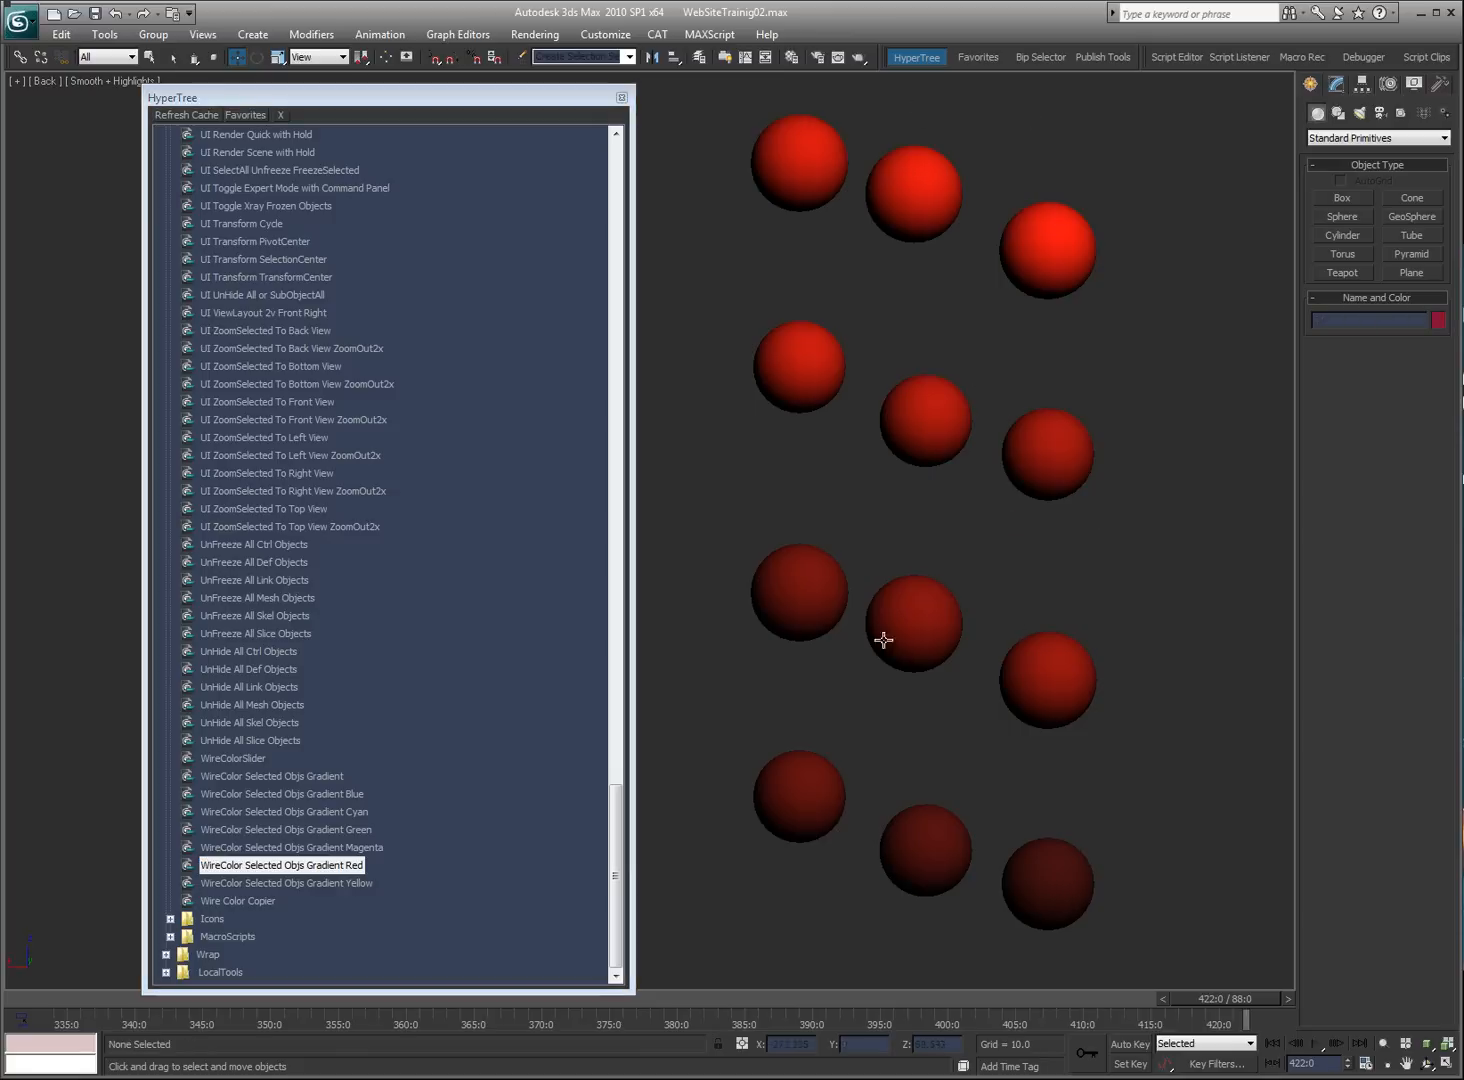
Step: Use Wire Color Copier to copy the uppermost right sphere's wire color onto the lowest right sphere
left_click(248, 900)
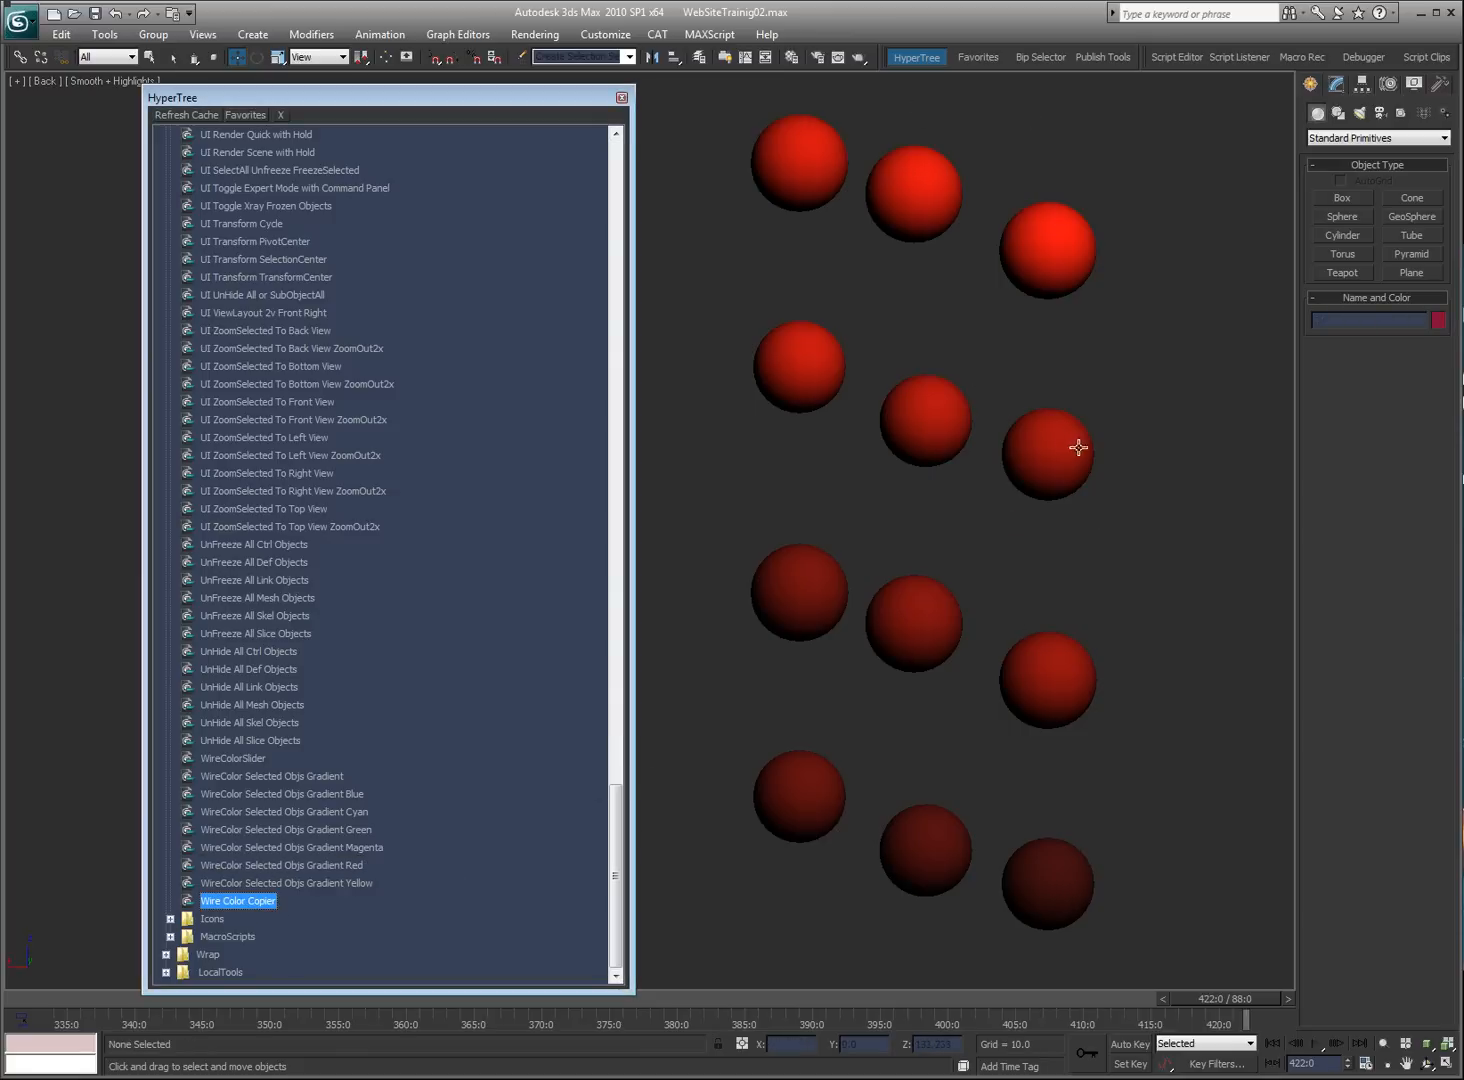
left_click(875, 199)
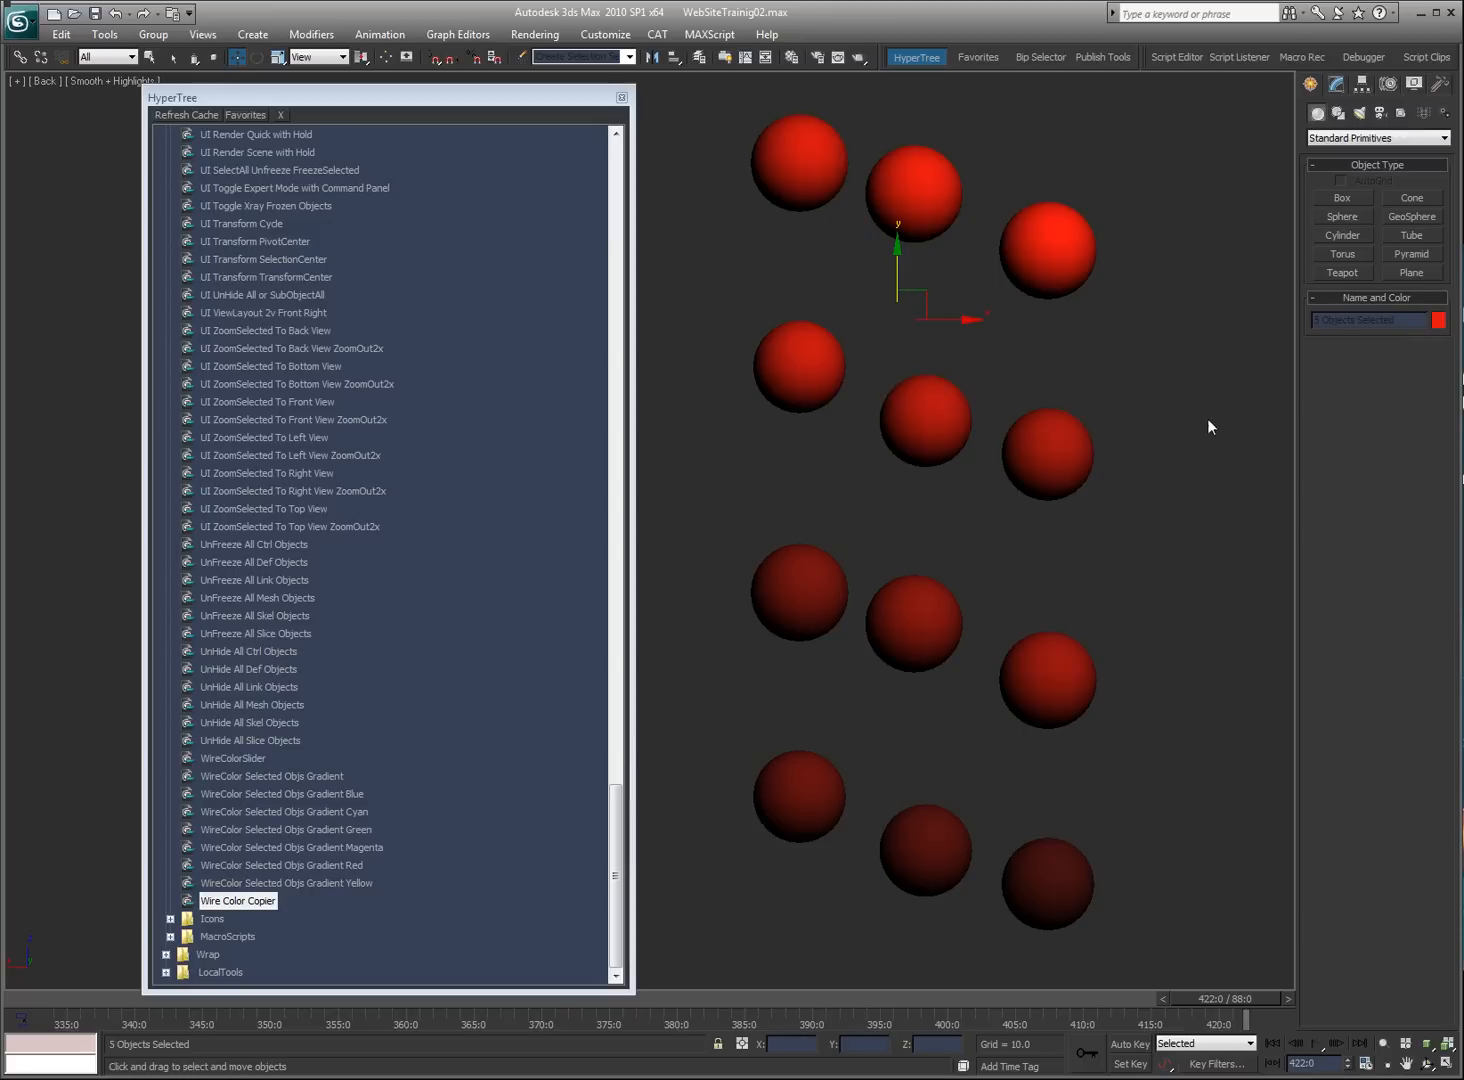
left_click(1039, 888)
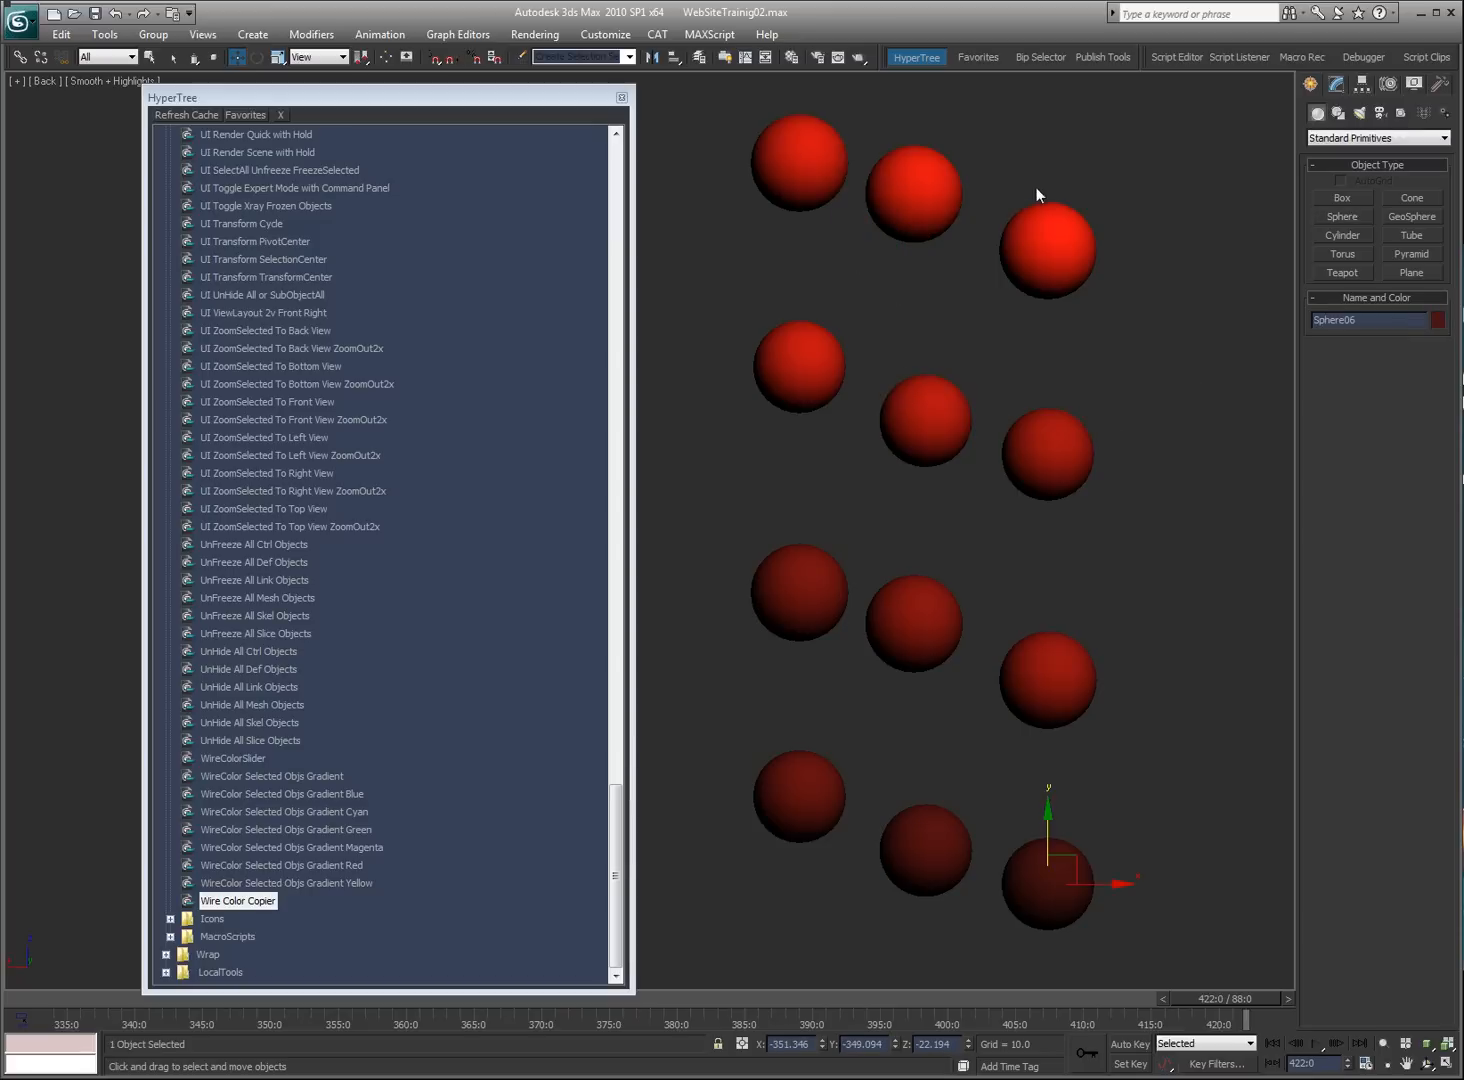
double_click(232, 903)
left_click(1032, 245)
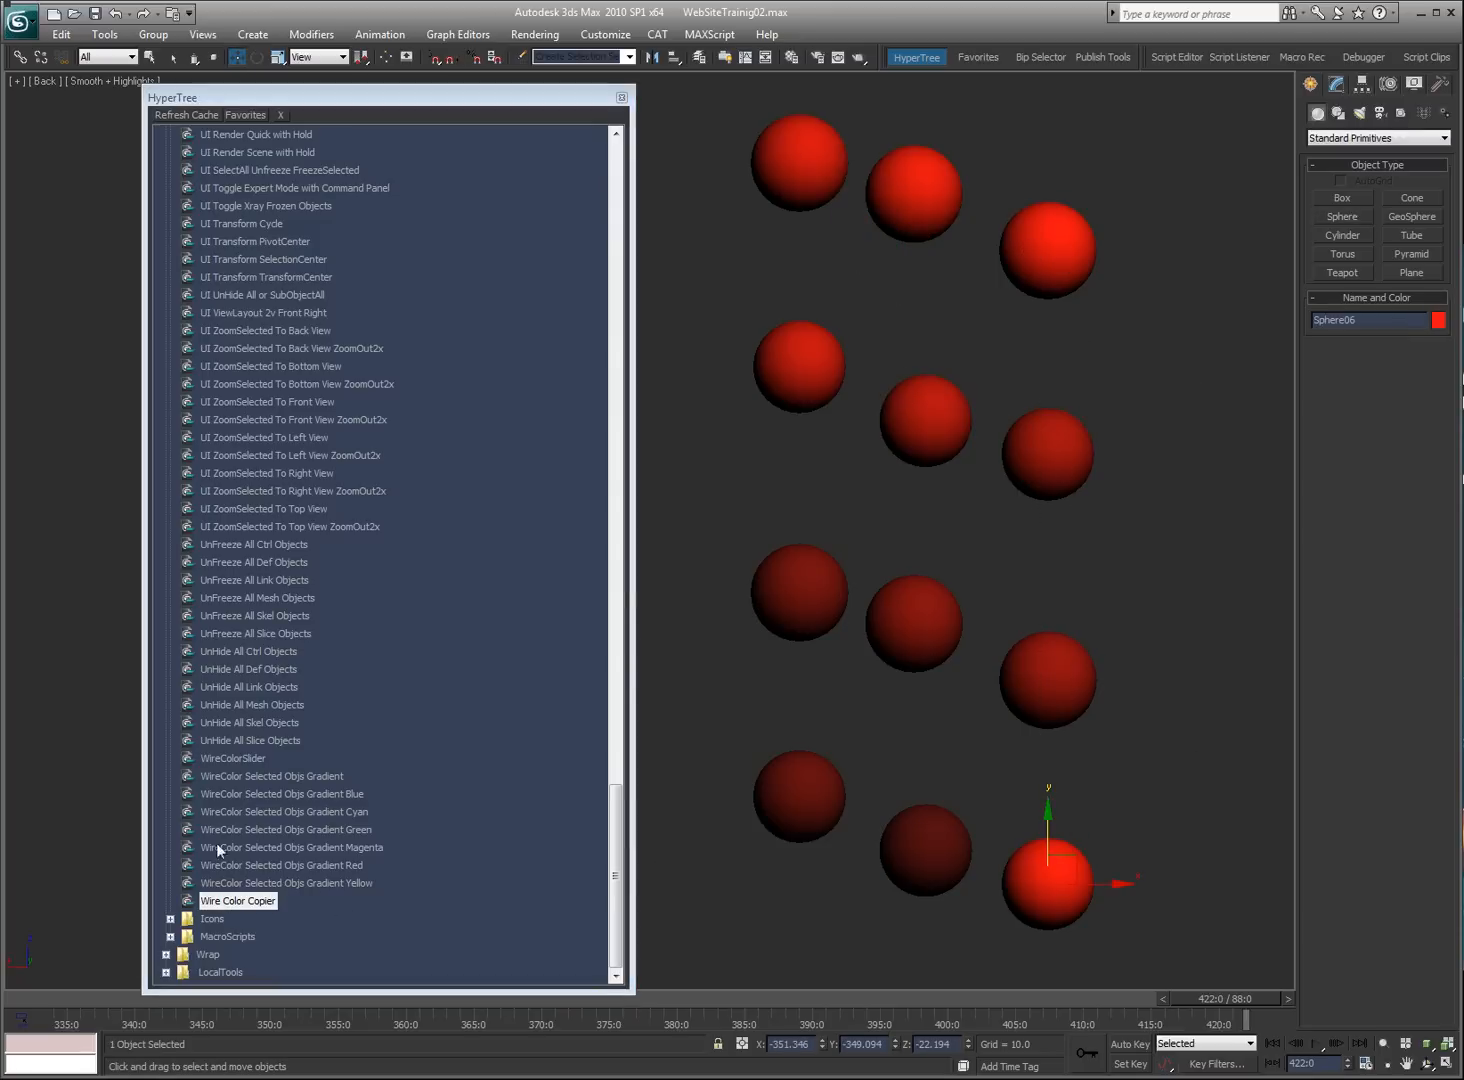
left_click(1135, 249)
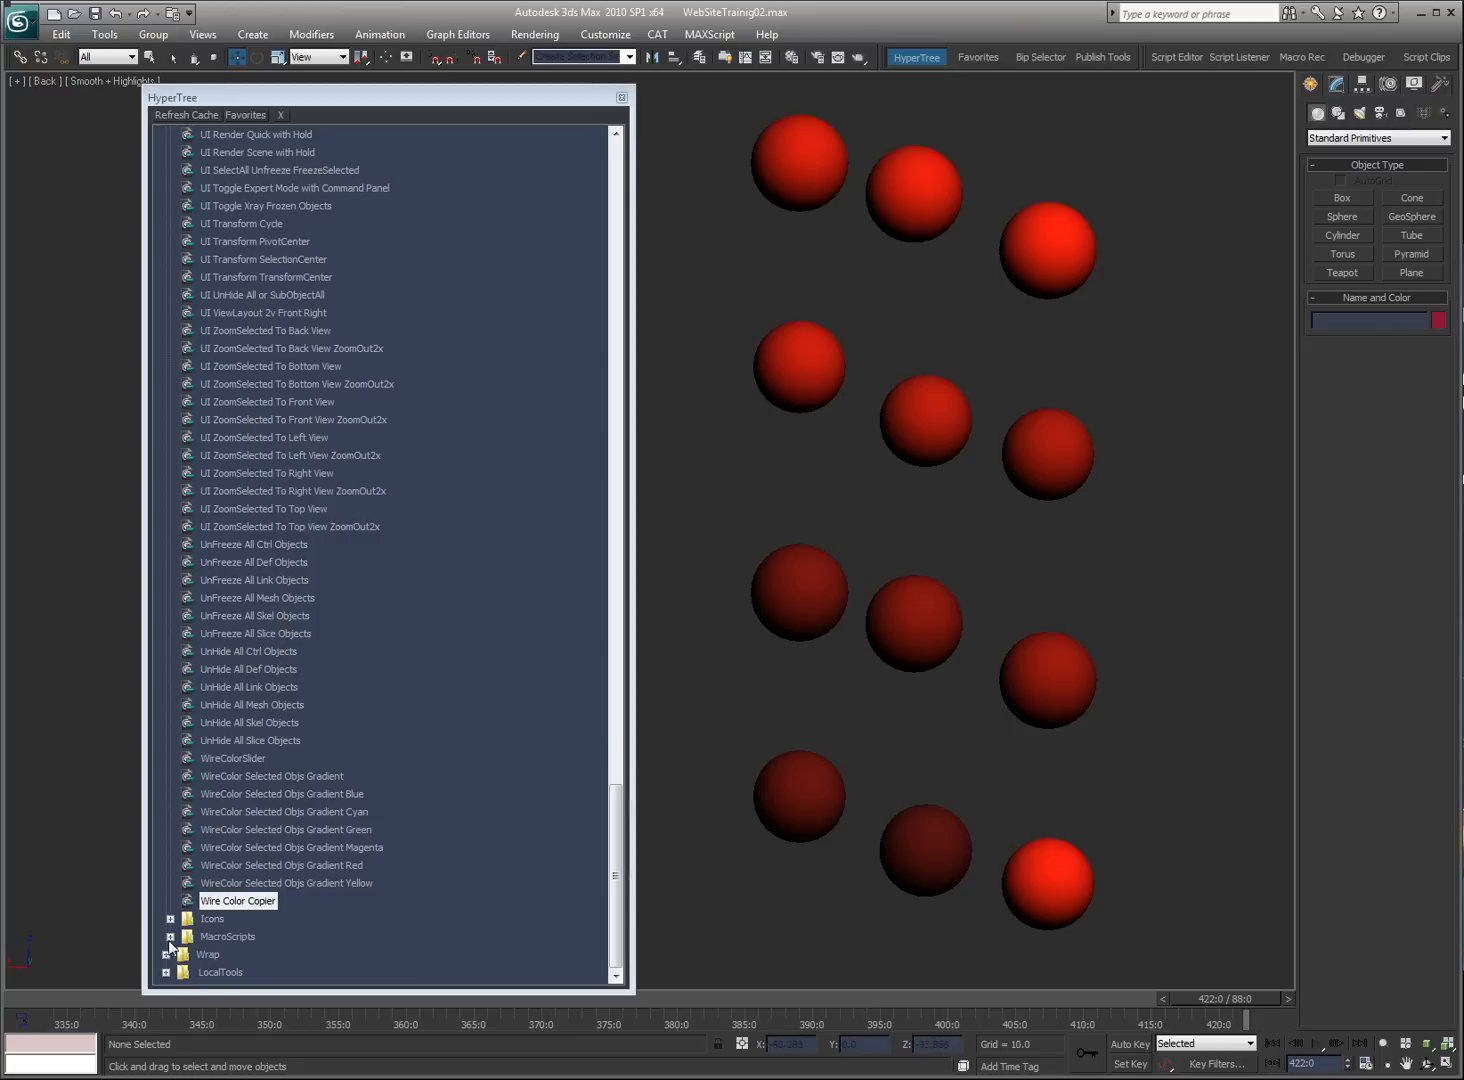
Step: Expand the Wrap script folder, then close HyperTree
double_click(205, 953)
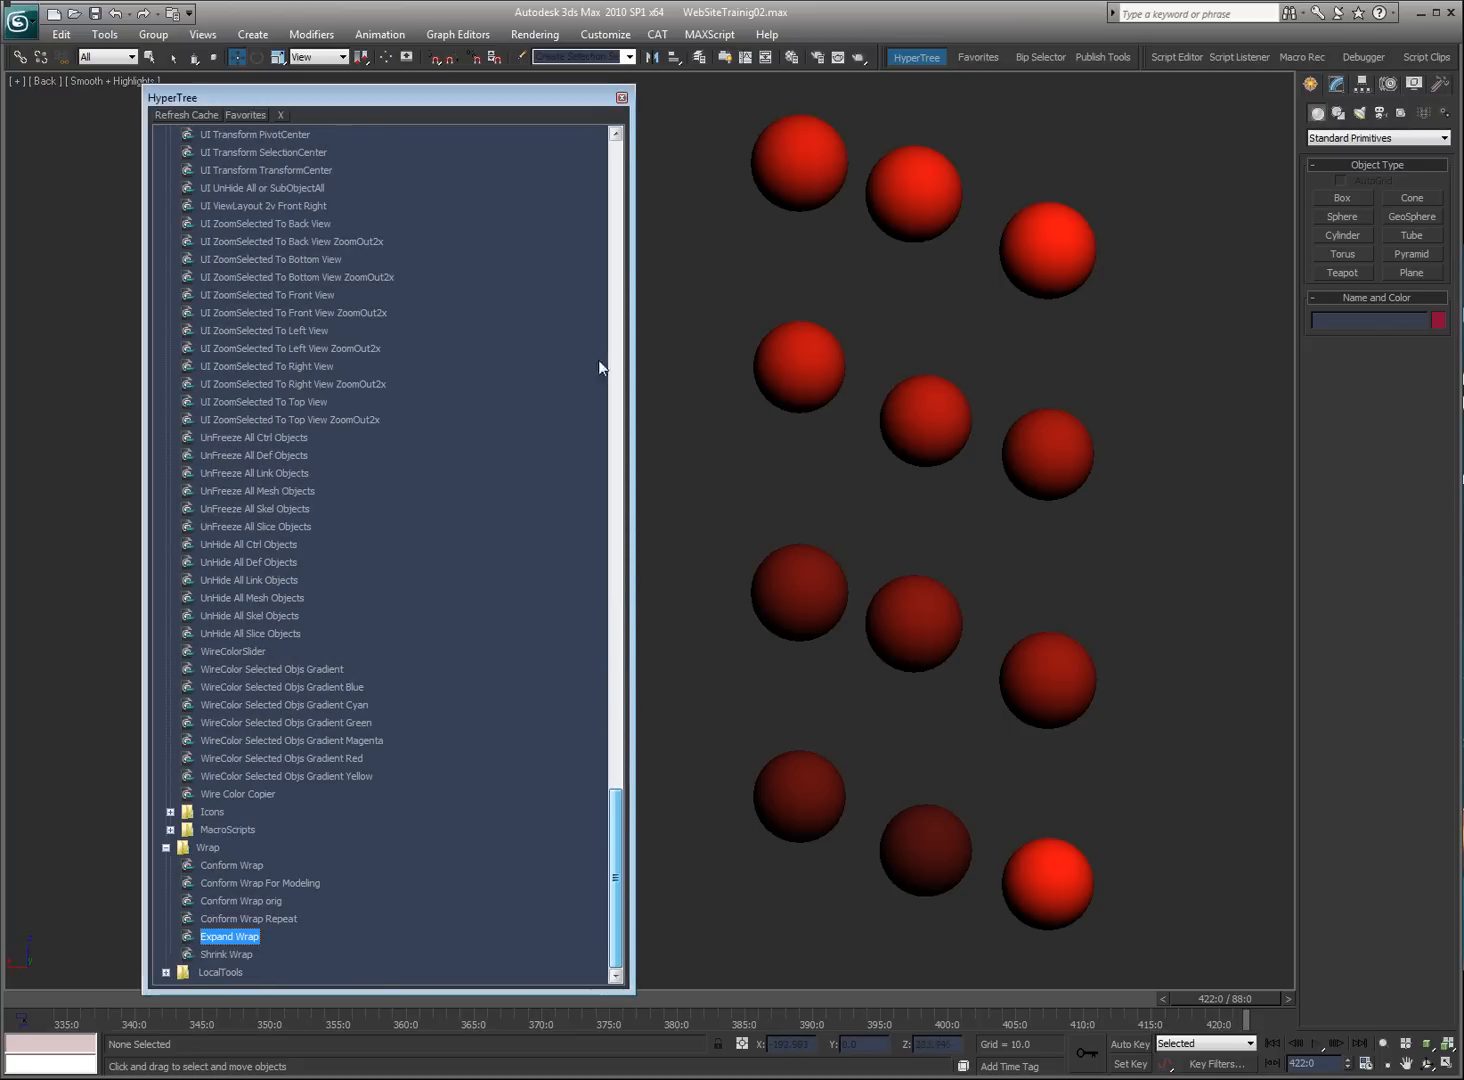
left_click(622, 98)
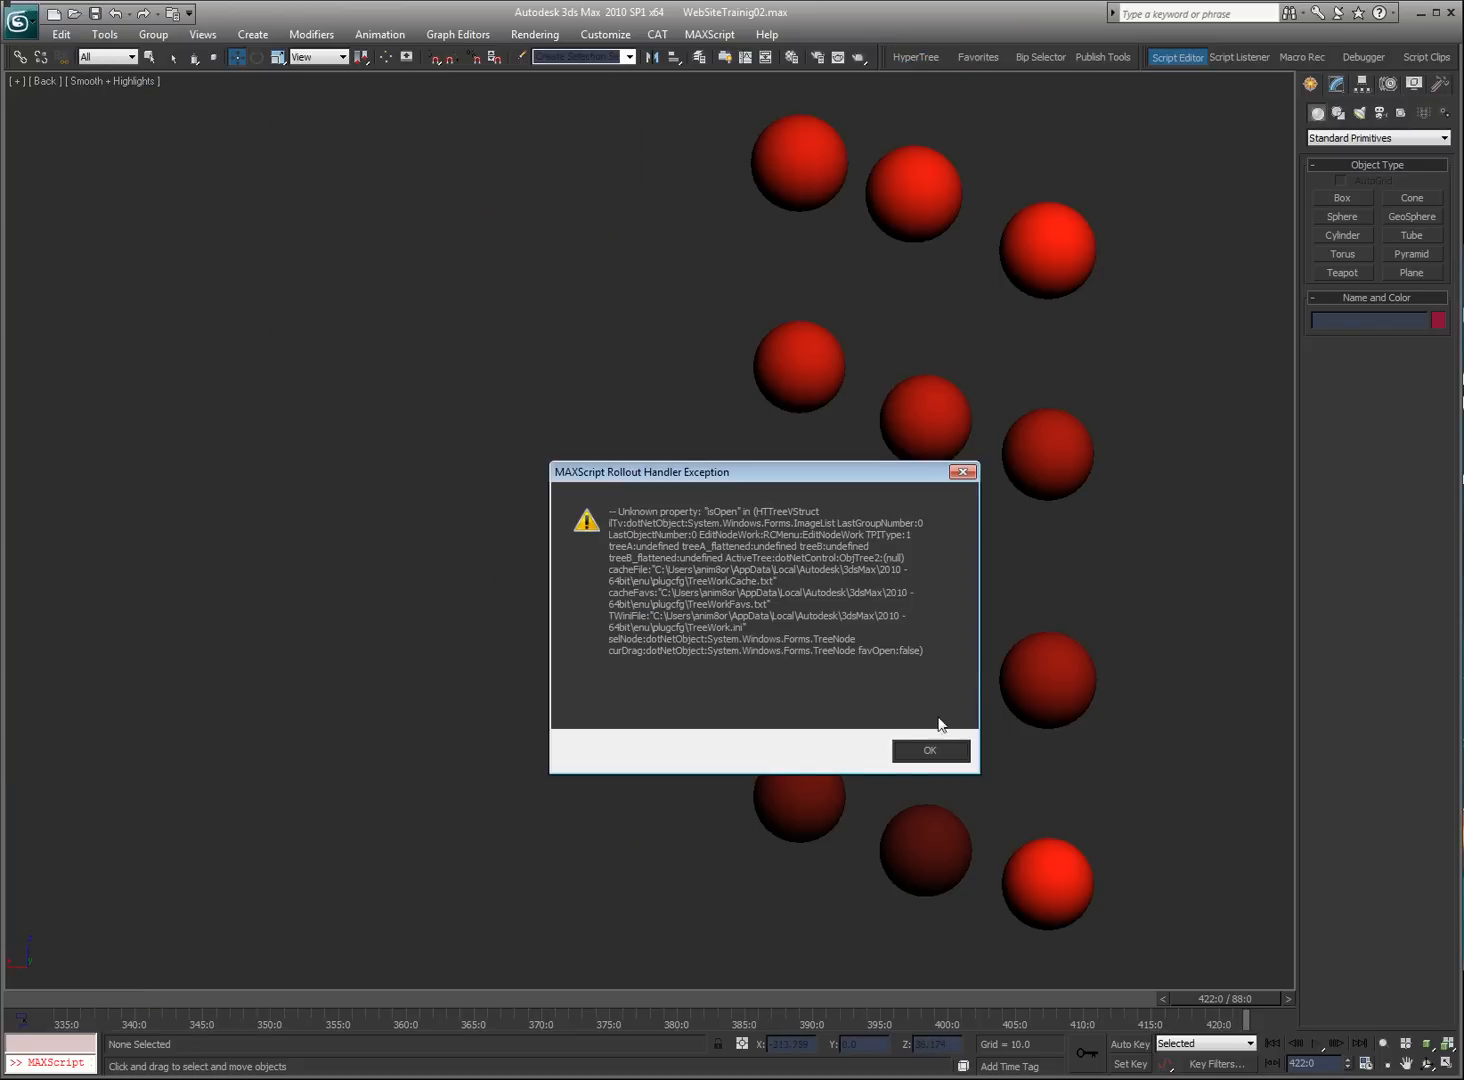
left_click(921, 752)
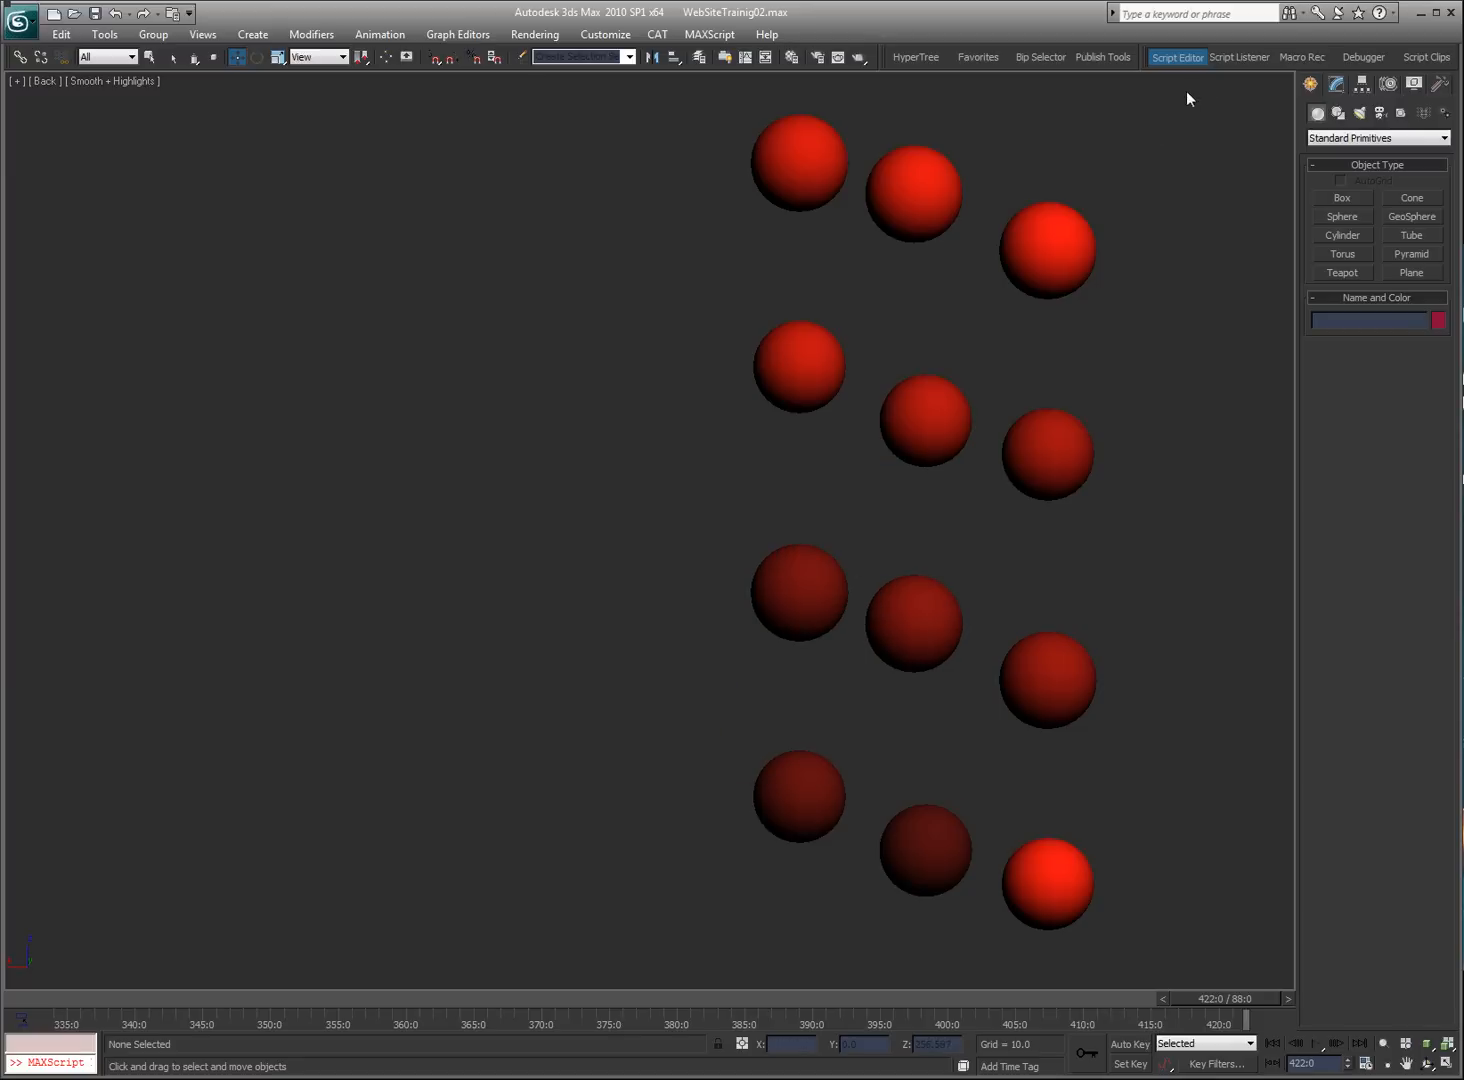